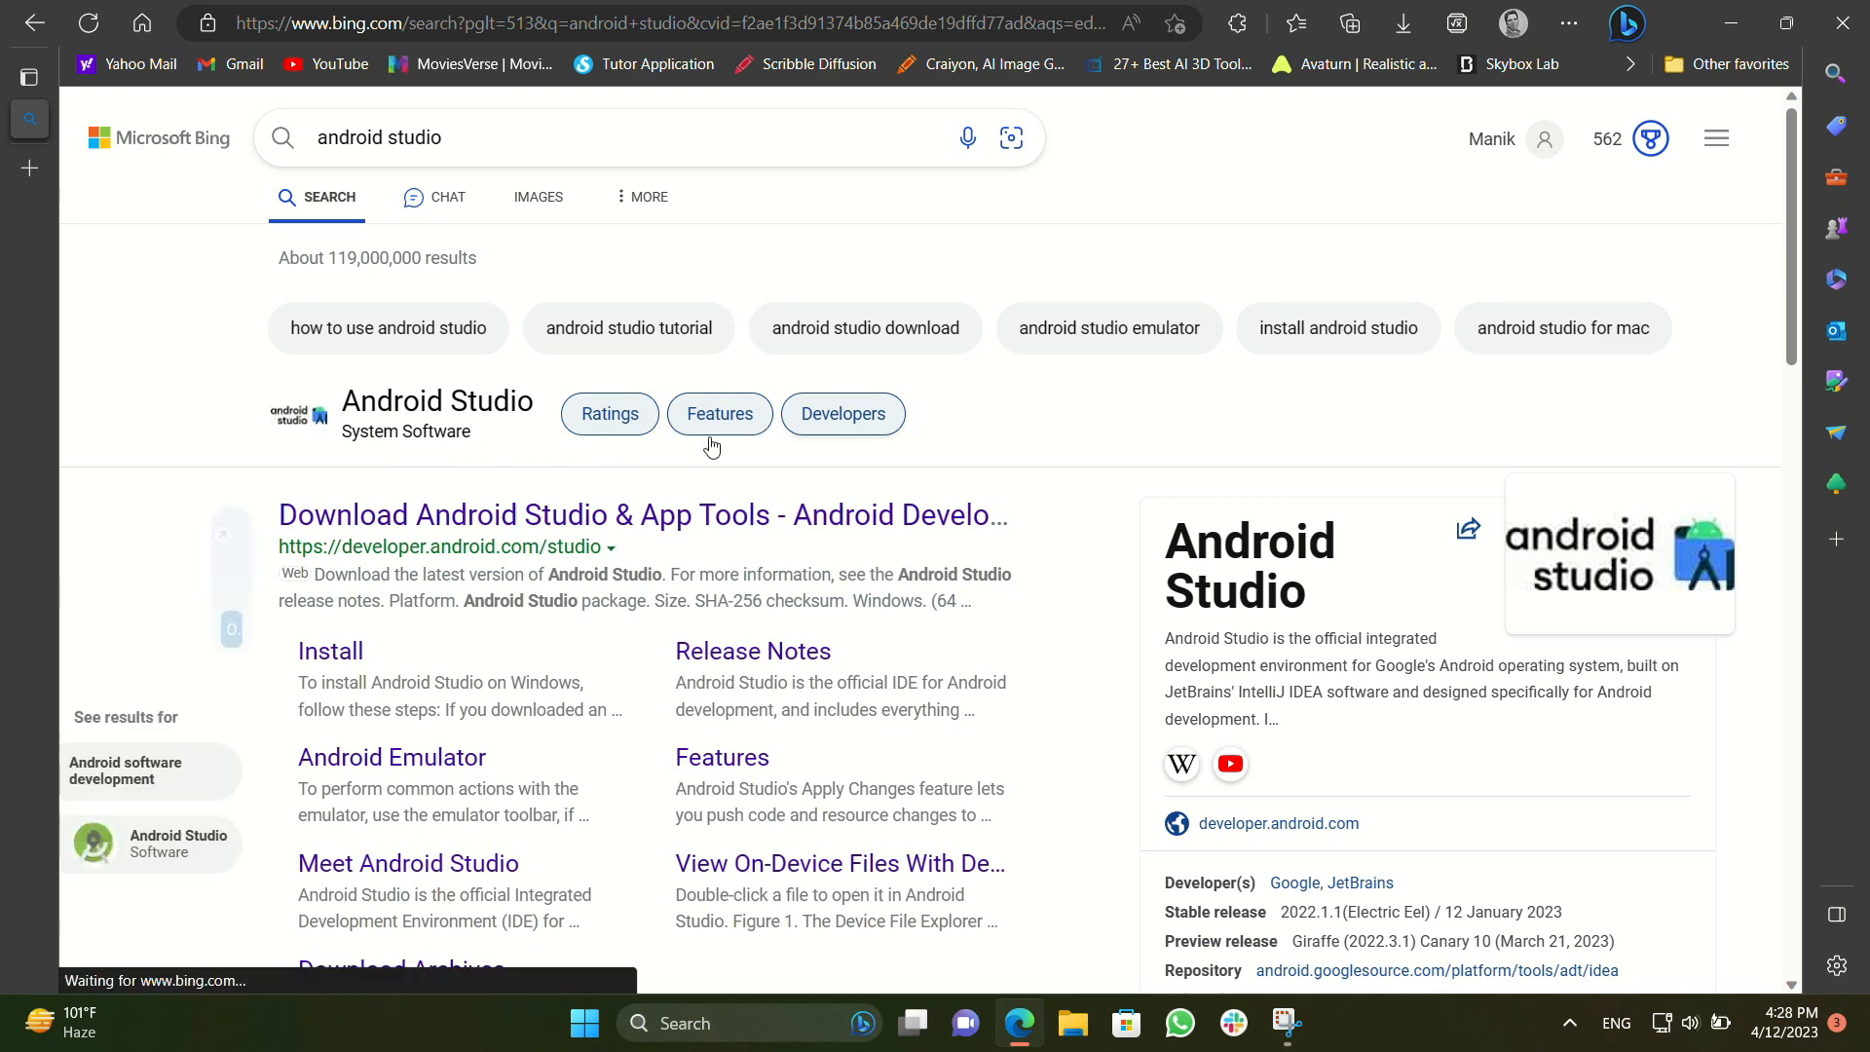
Open the official Android Studio page from the search results and request the Android Studio Electric Eel download
{"action": "left_click", "coordinate": [545, 518]}
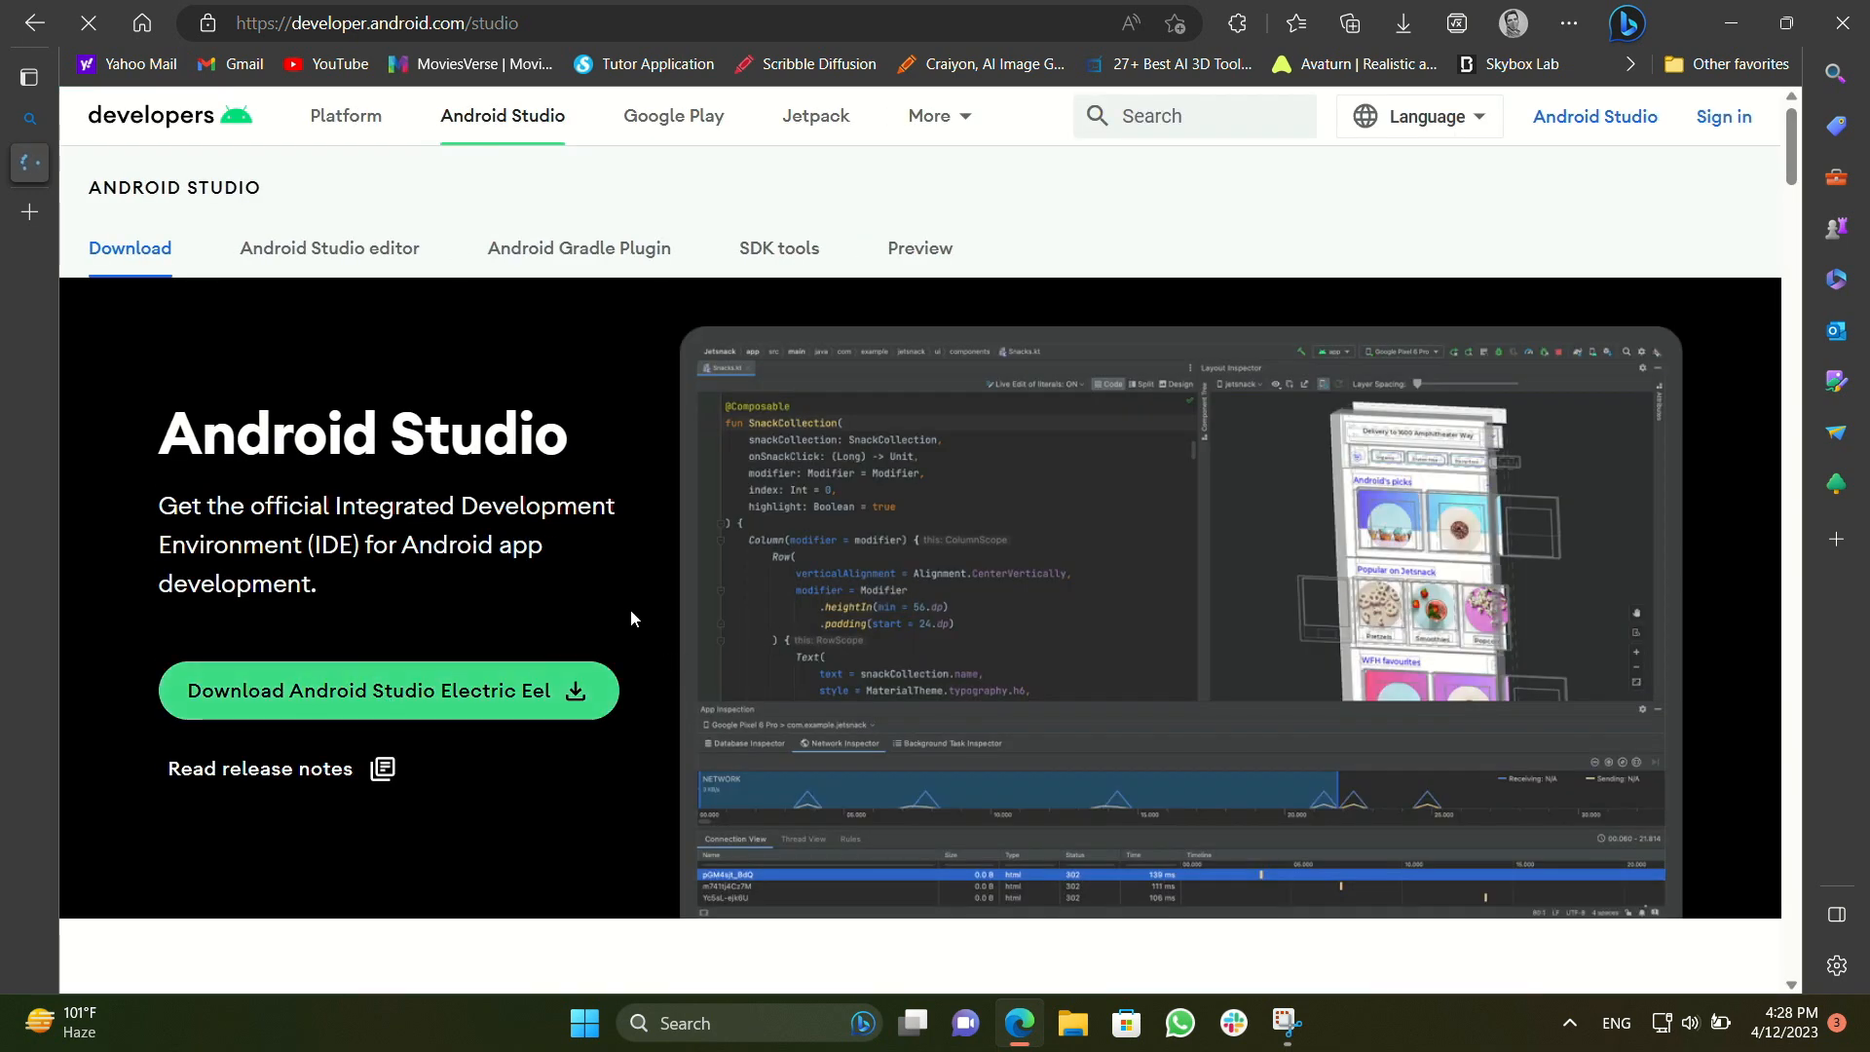
{"action": "scroll", "coordinate": [629, 609], "scroll_direction": "down", "scroll_amount": 3}
{"action": "scroll", "coordinate": [629, 609], "scroll_direction": "up", "scroll_amount": 3}
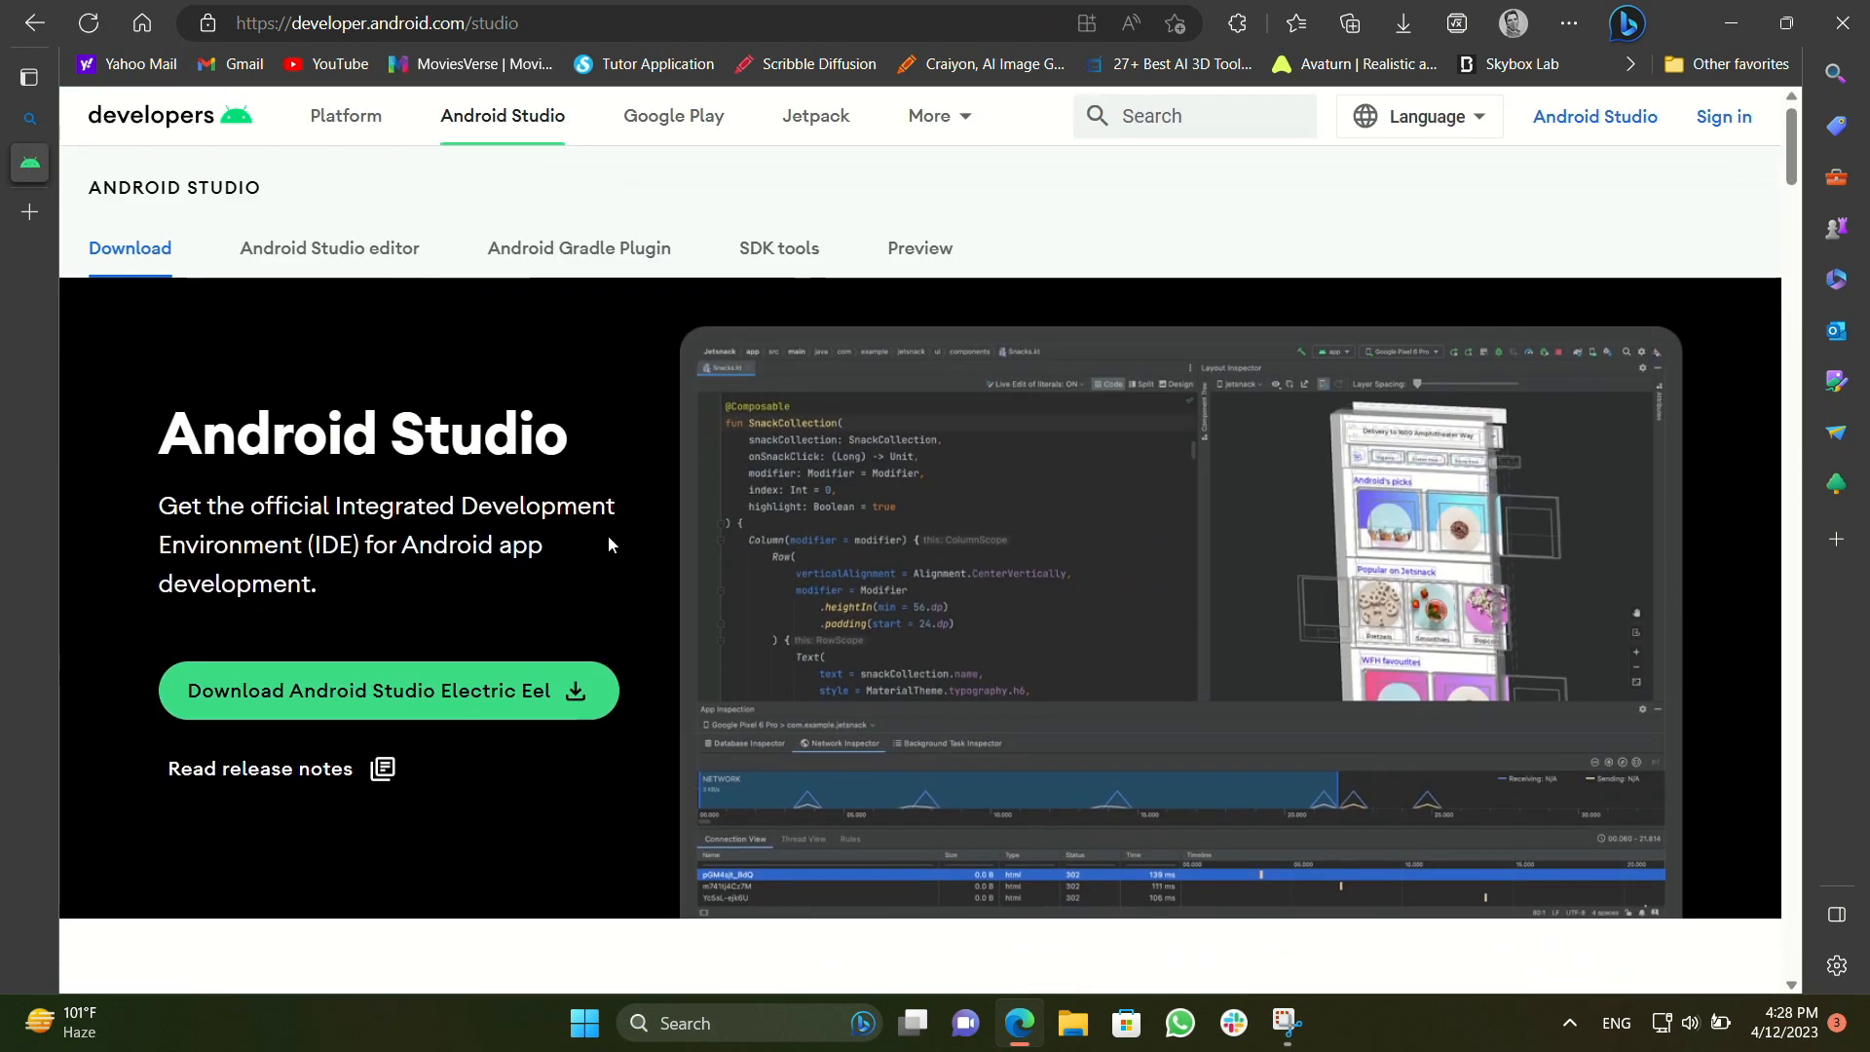
{"action": "left_click", "coordinate": [449, 691]}
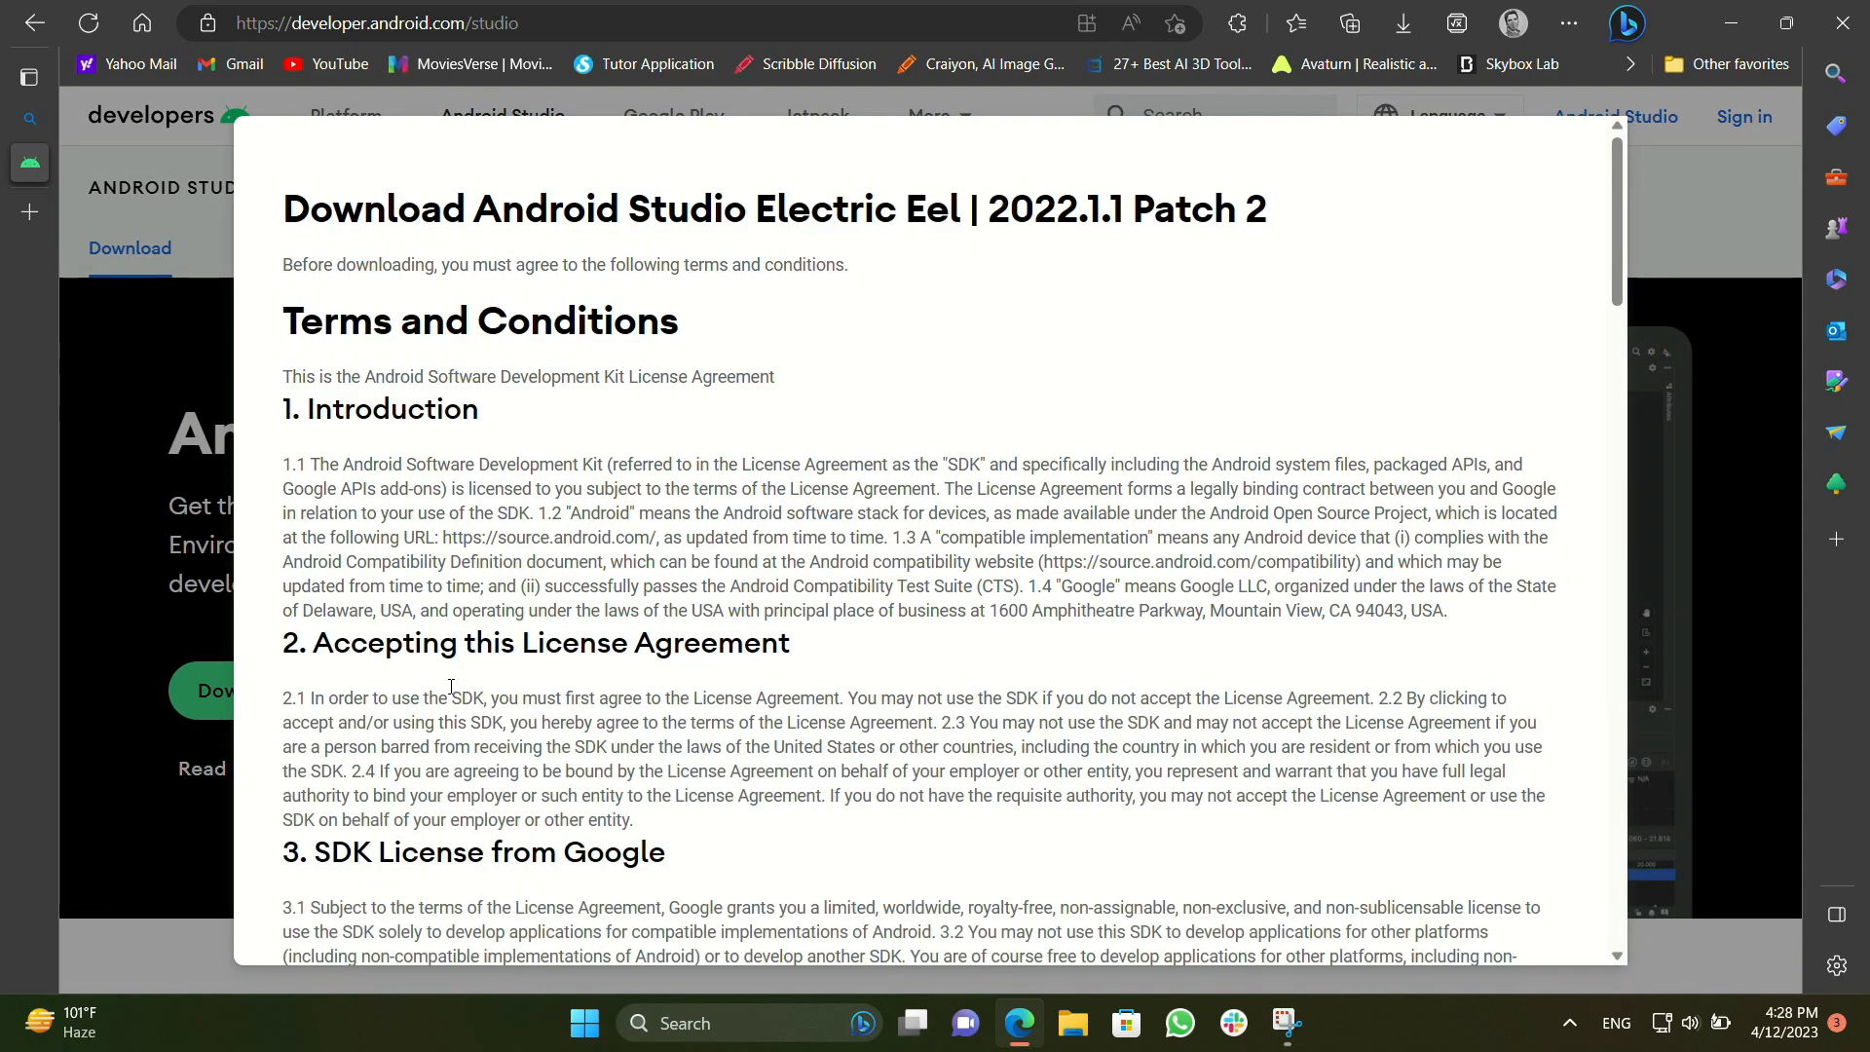
Agree to the terms and conditions, download Android Studio Electric Eel 2022.1.1 Patch 2 for Windows, and dismiss the badge offer
{"action": "scroll", "coordinate": [585, 643], "scroll_direction": "down", "scroll_amount": 12}
{"action": "scroll", "coordinate": [753, 591], "scroll_direction": "up", "scroll_amount": 8}
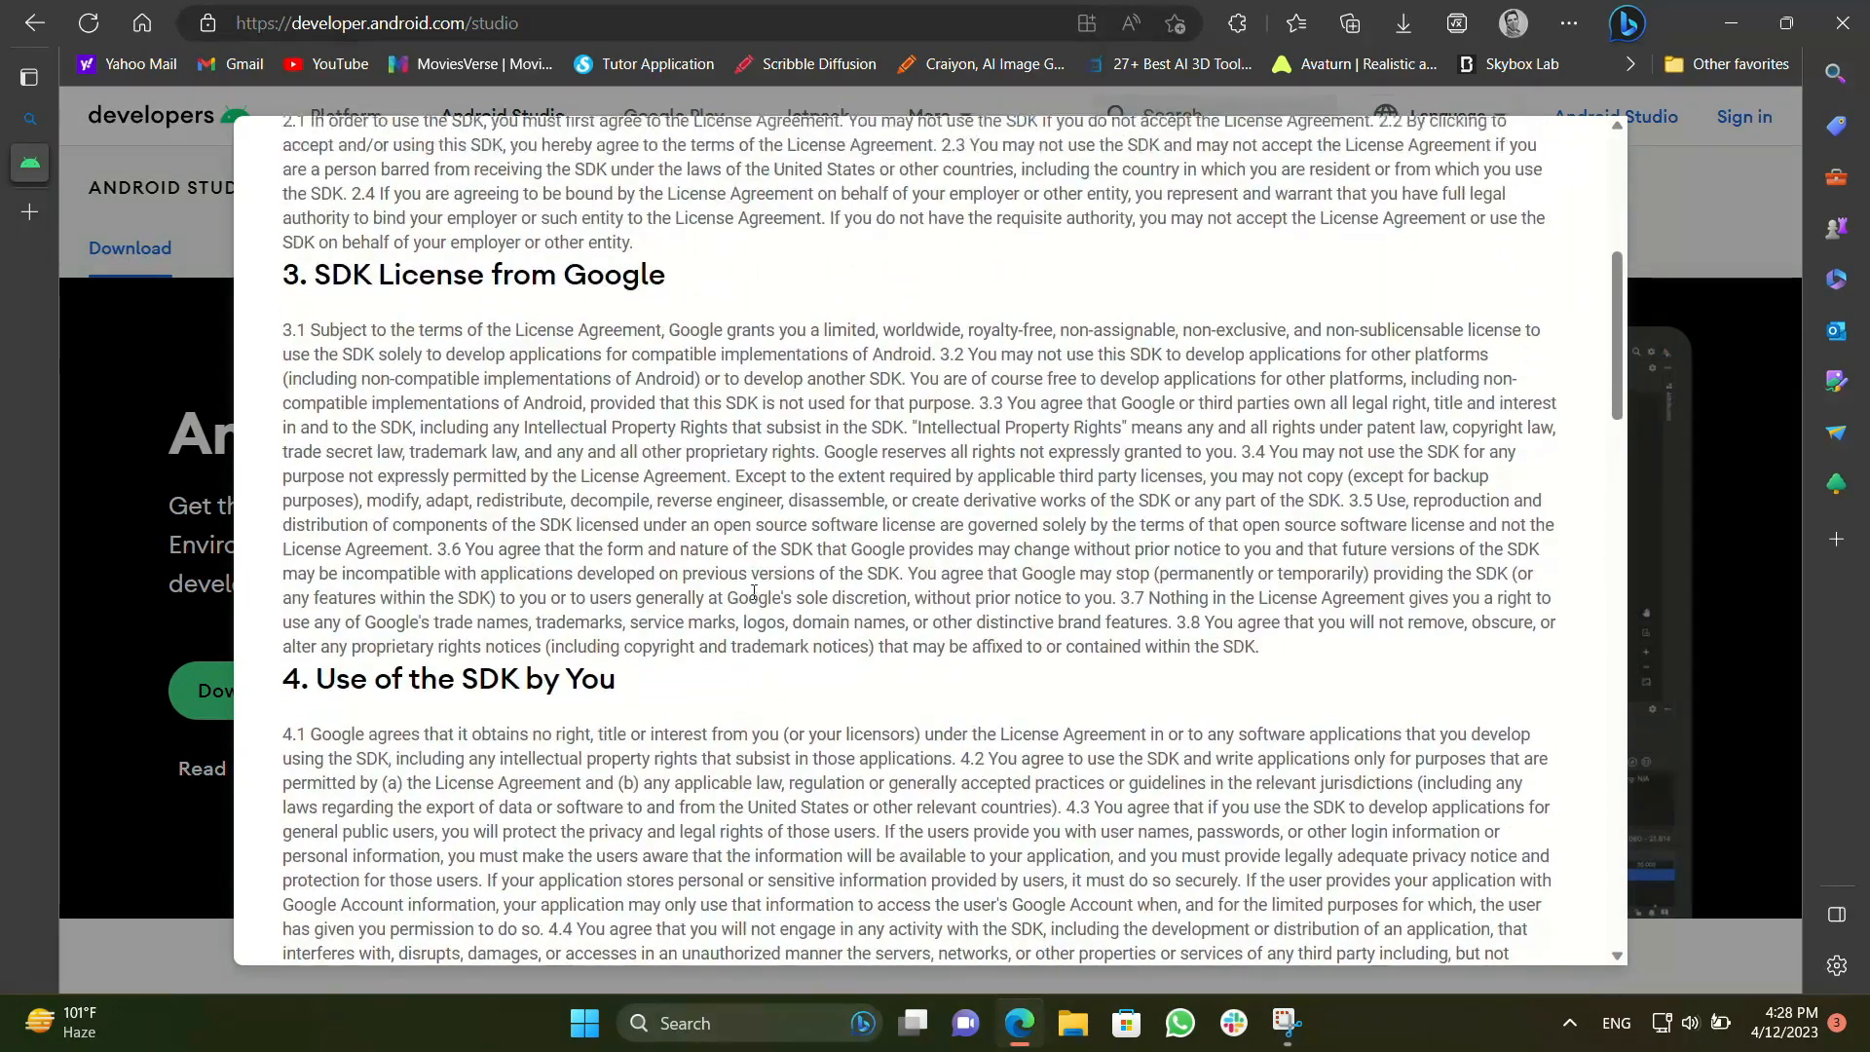
{"action": "scroll", "coordinate": [754, 591], "scroll_direction": "up", "scroll_amount": 3}
{"action": "scroll", "coordinate": [750, 592], "scroll_direction": "down", "scroll_amount": 15}
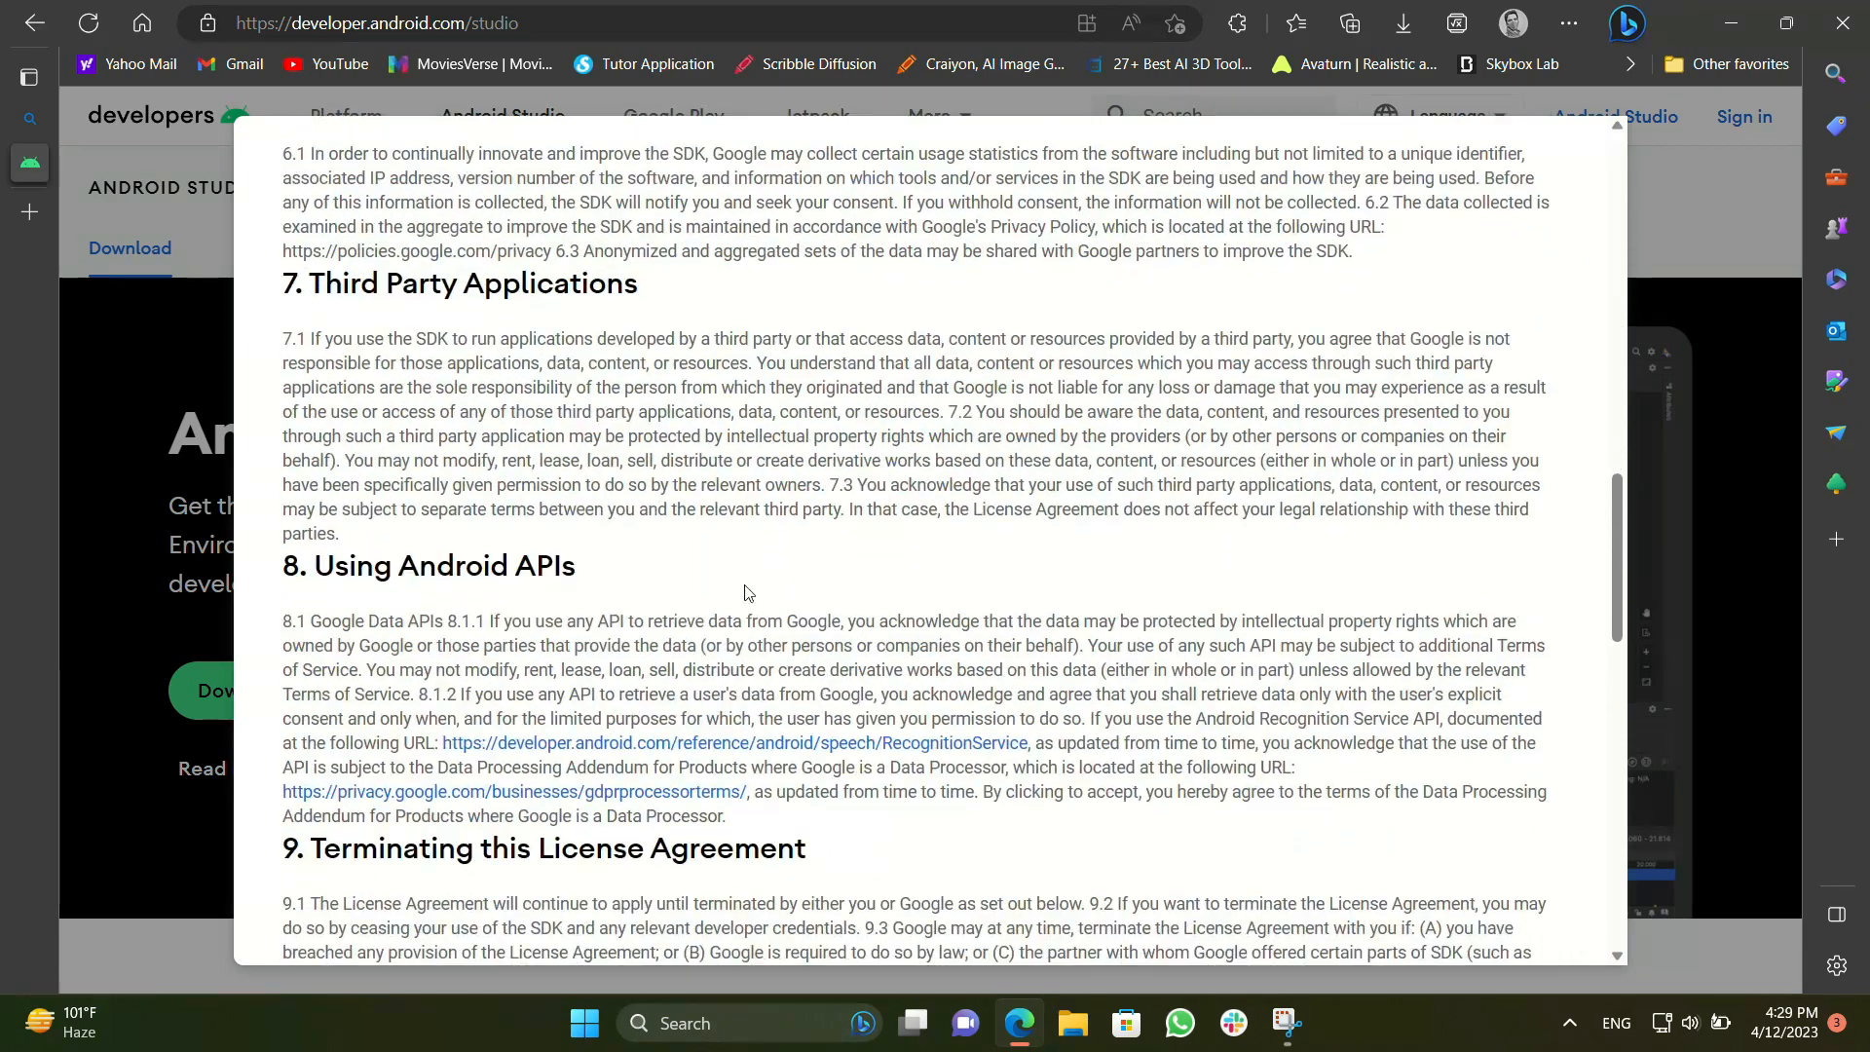
{"action": "scroll", "coordinate": [748, 592], "scroll_direction": "down", "scroll_amount": 15}
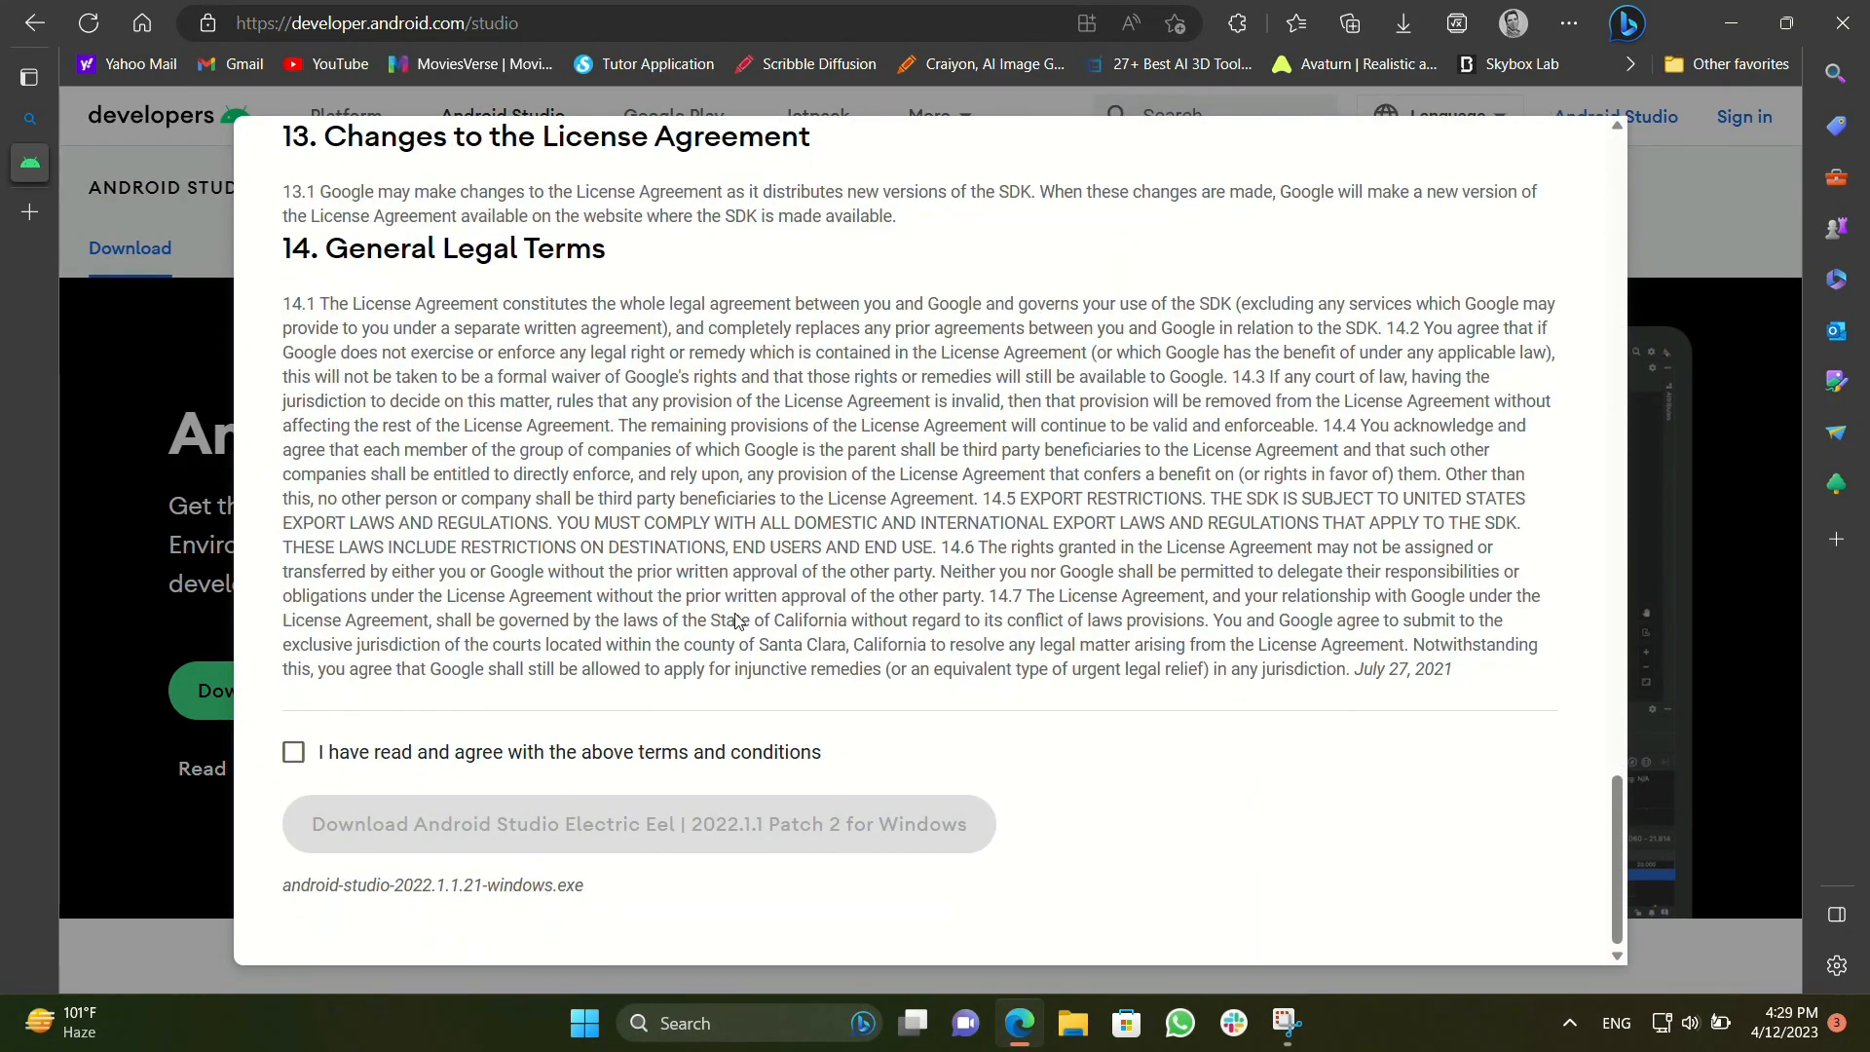
{"action": "left_click", "coordinate": [293, 752]}
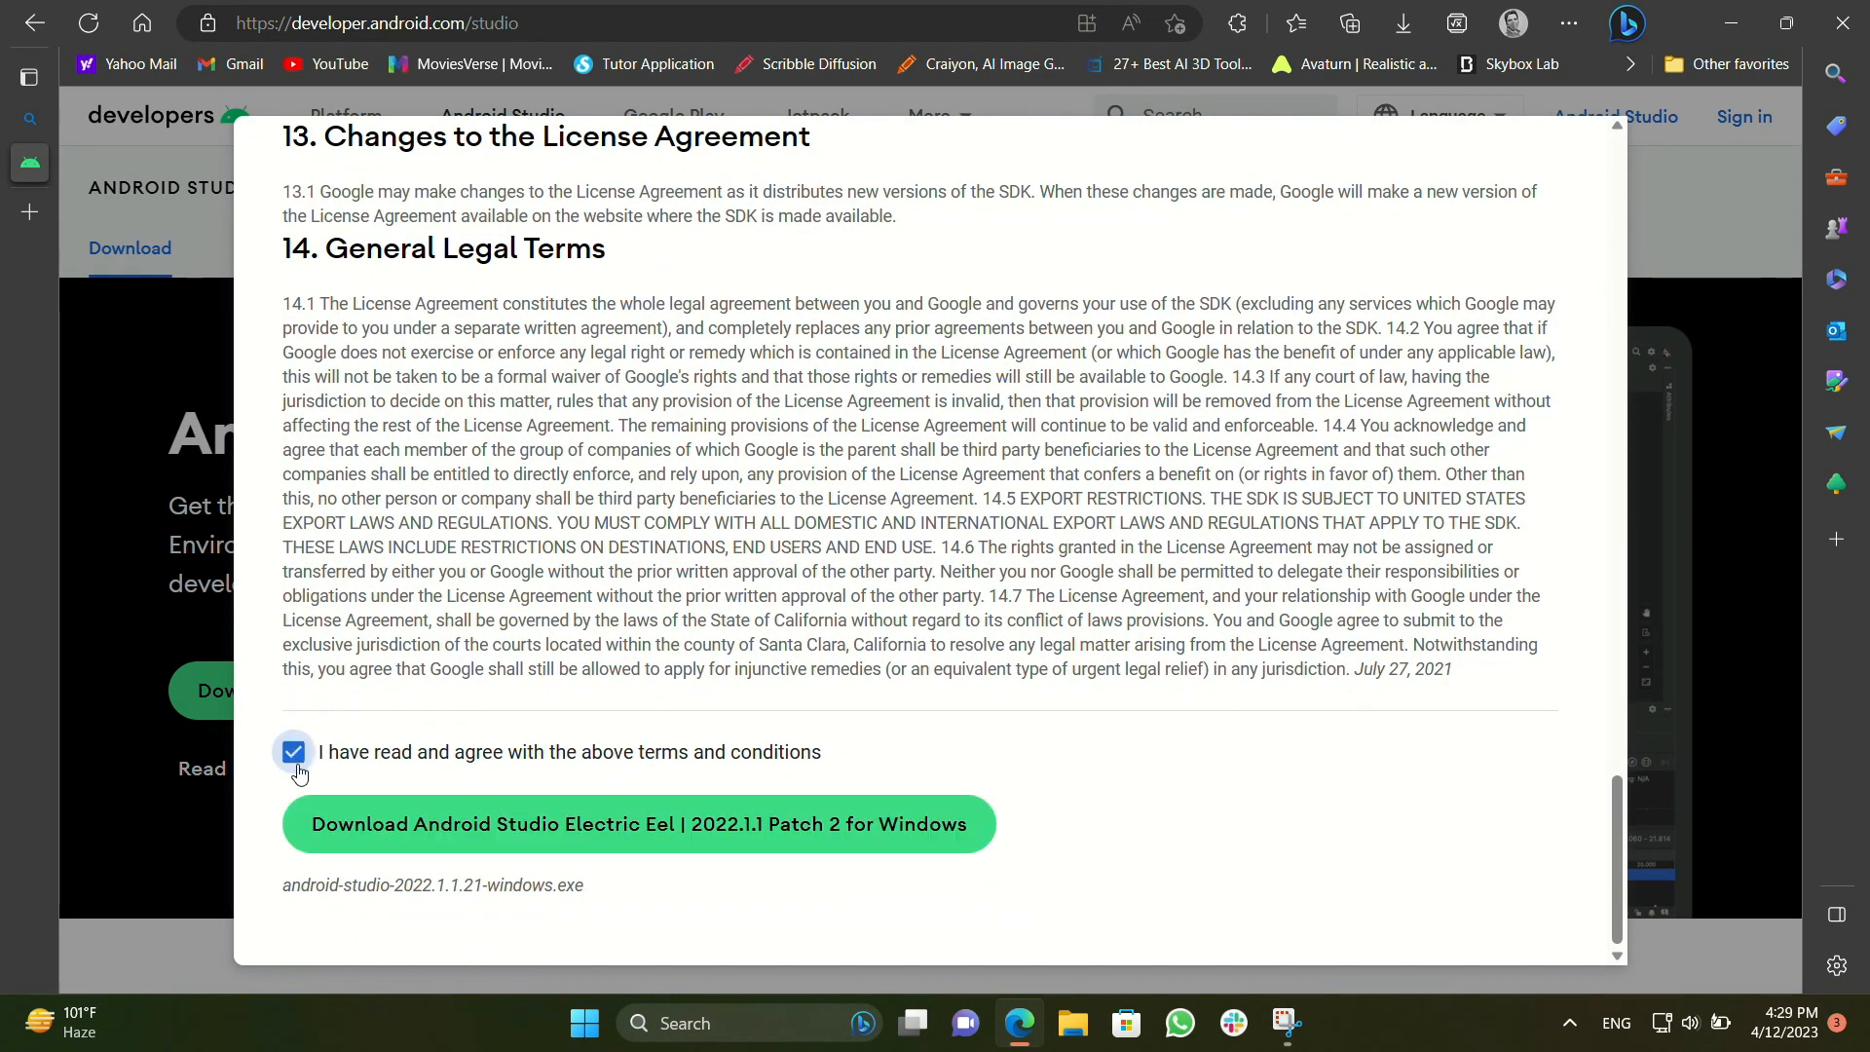
{"action": "left_click", "coordinate": [471, 856]}
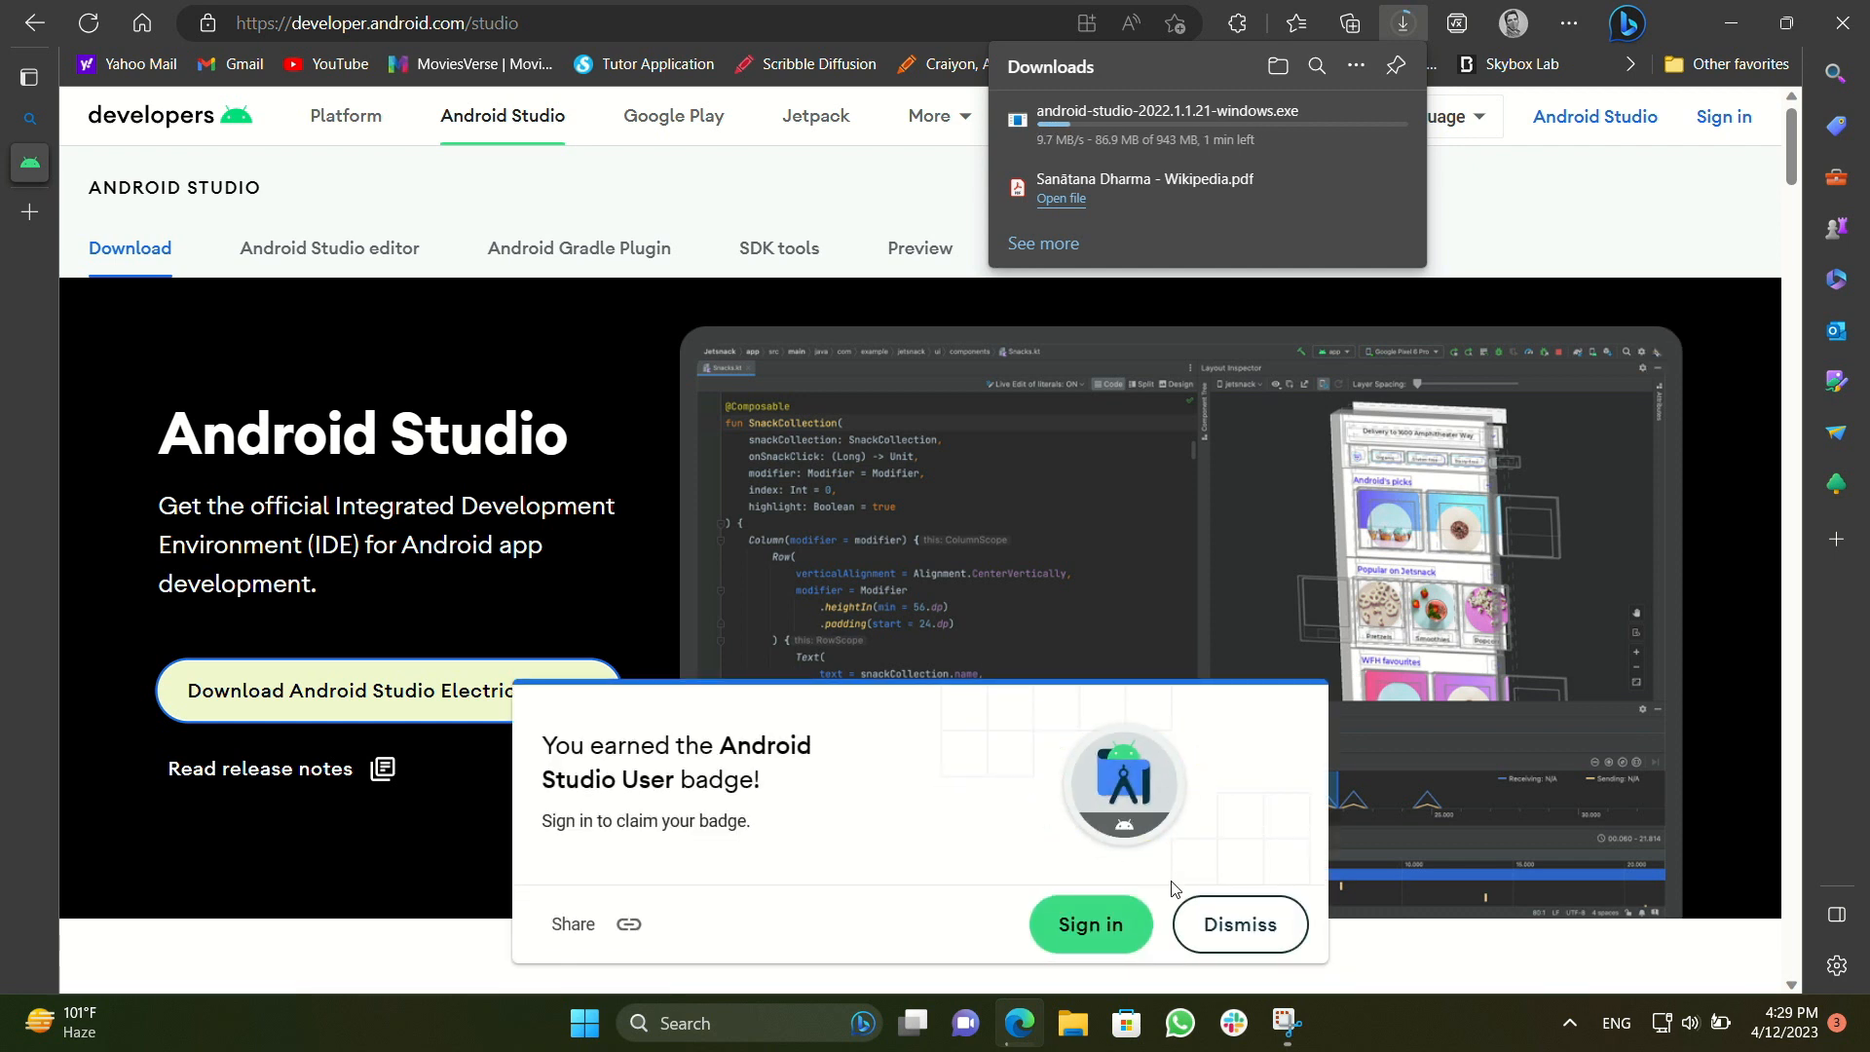
{"action": "left_click", "coordinate": [1226, 926]}
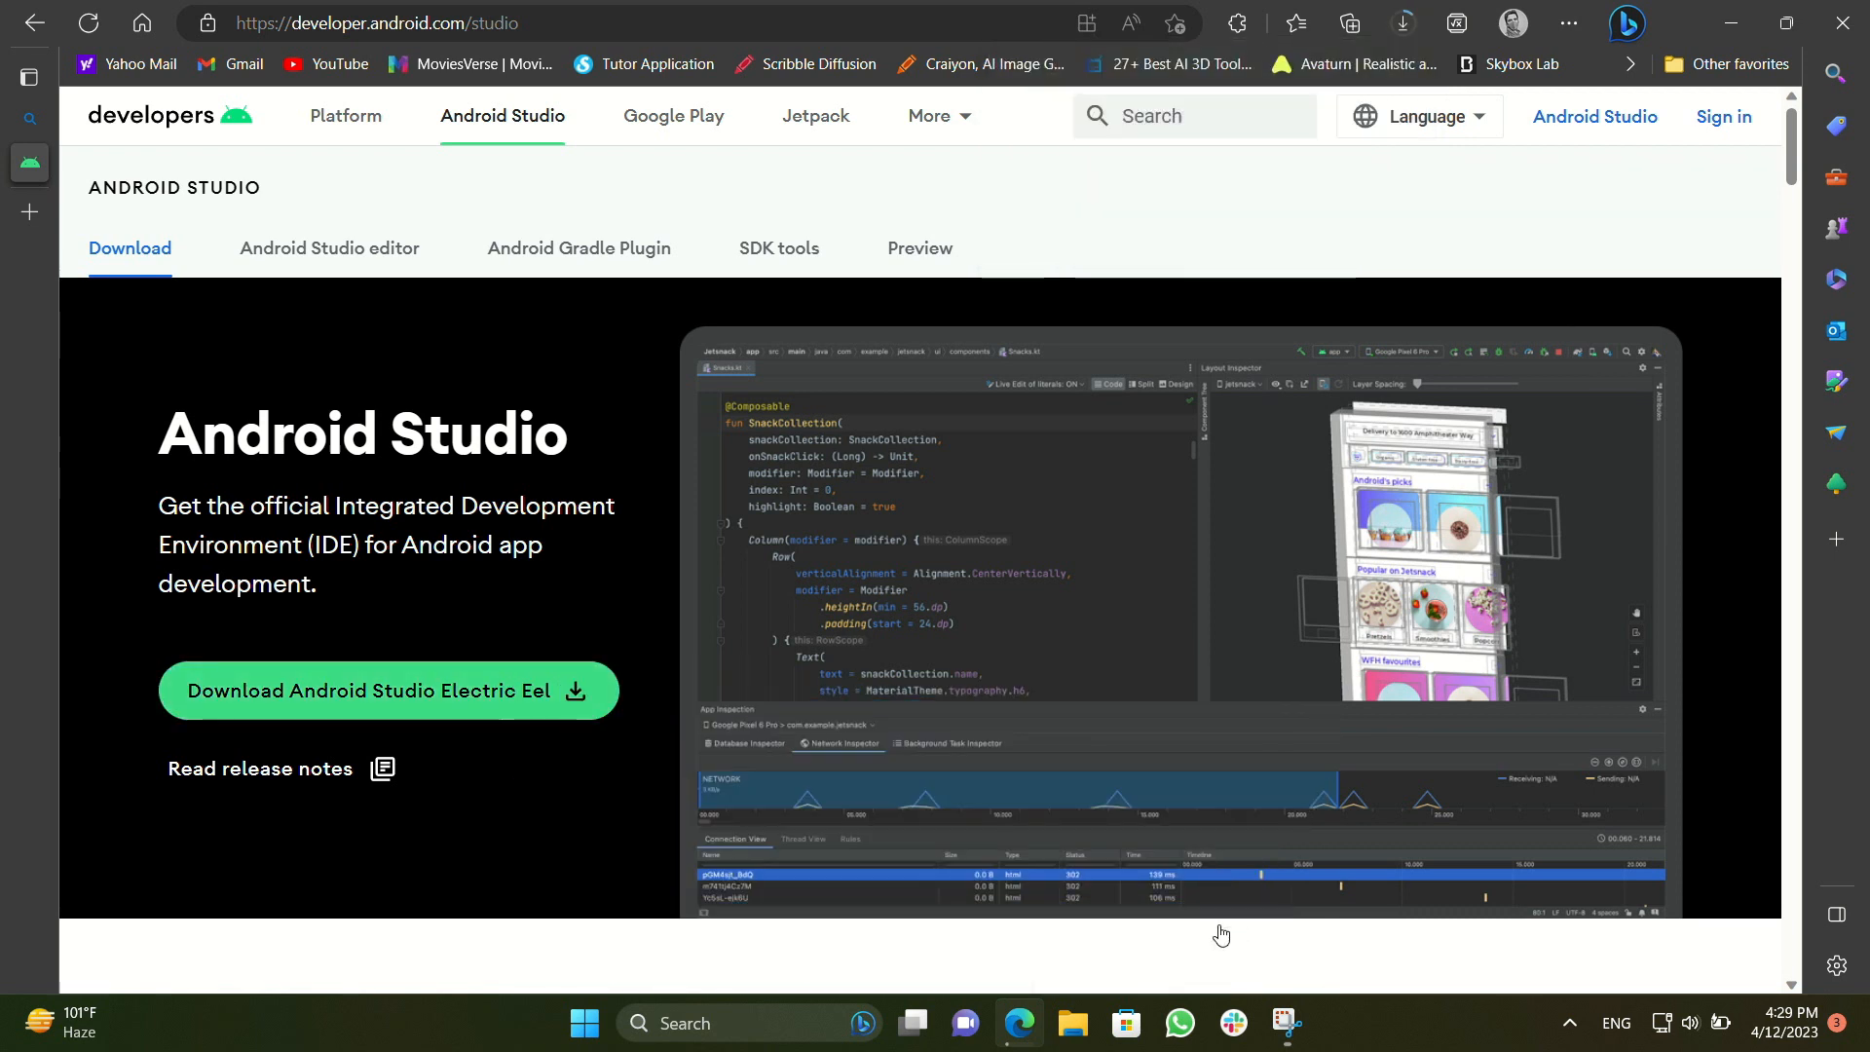
{"action": "left_click", "coordinate": [1402, 23]}
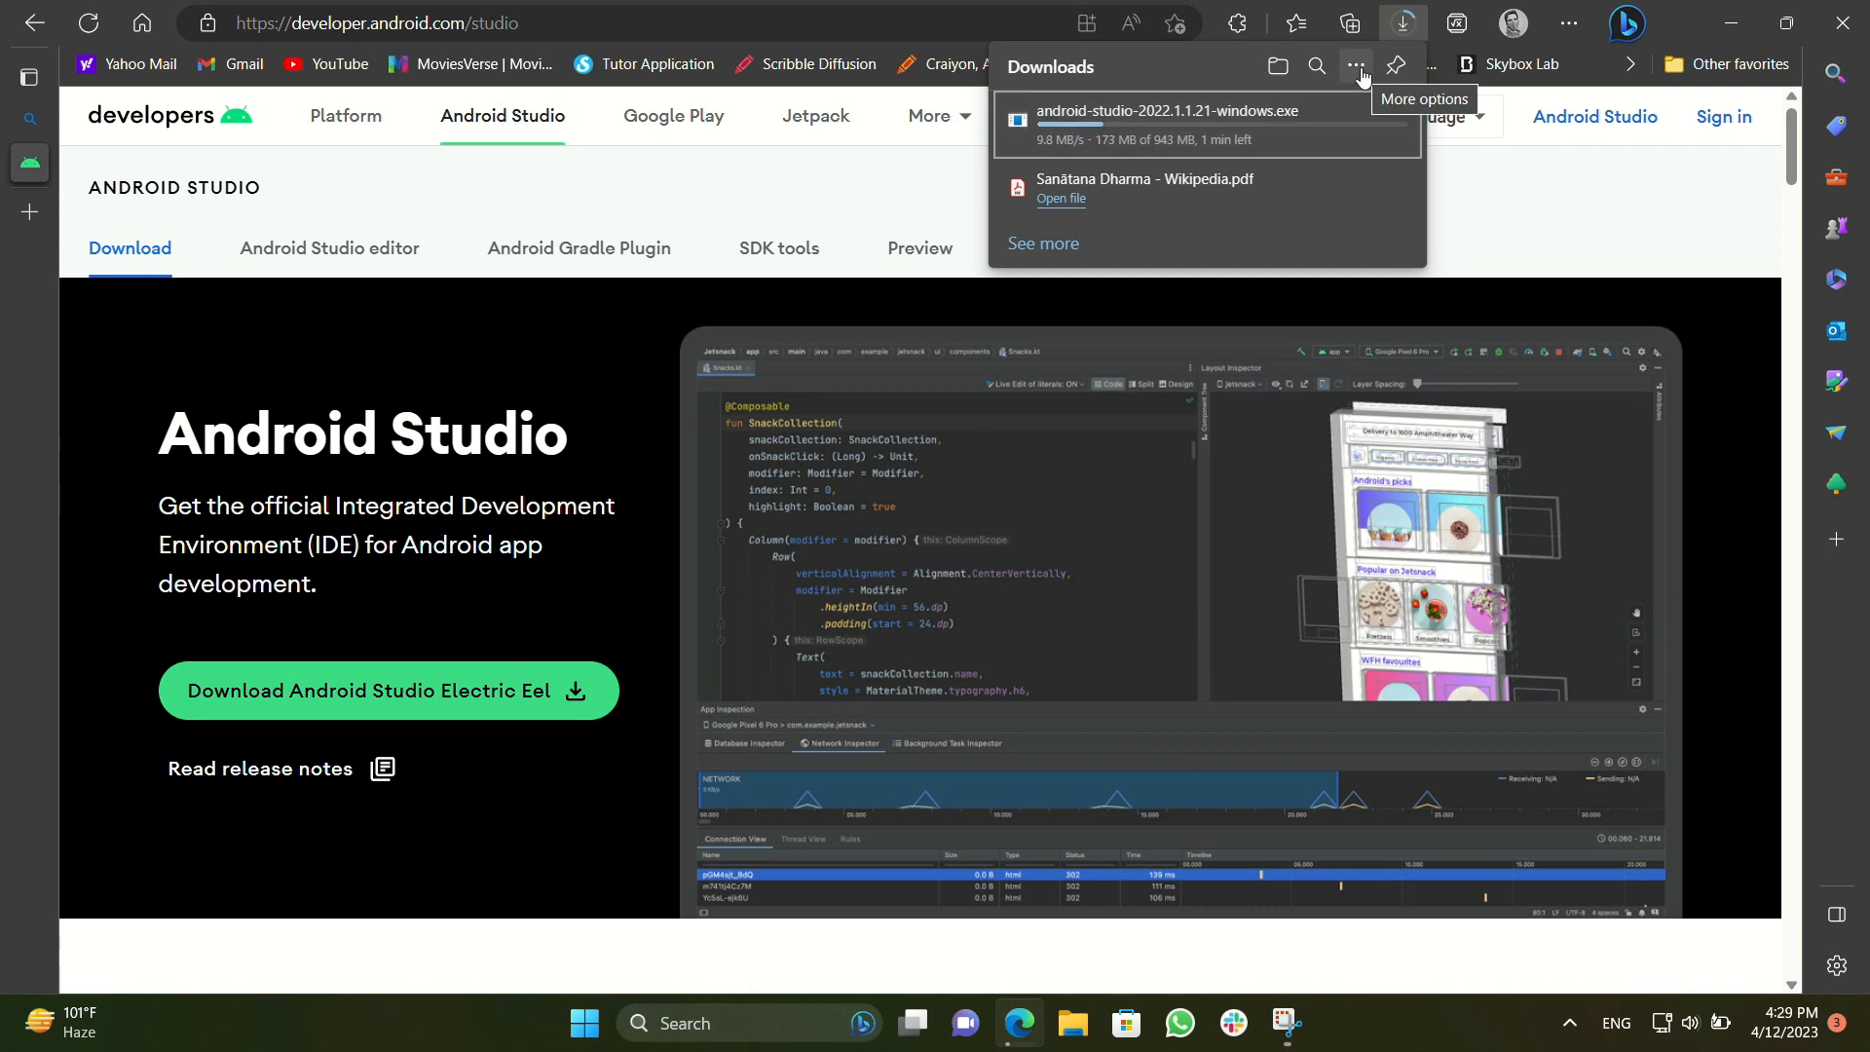
{"action": "left_click", "coordinate": [1356, 66]}
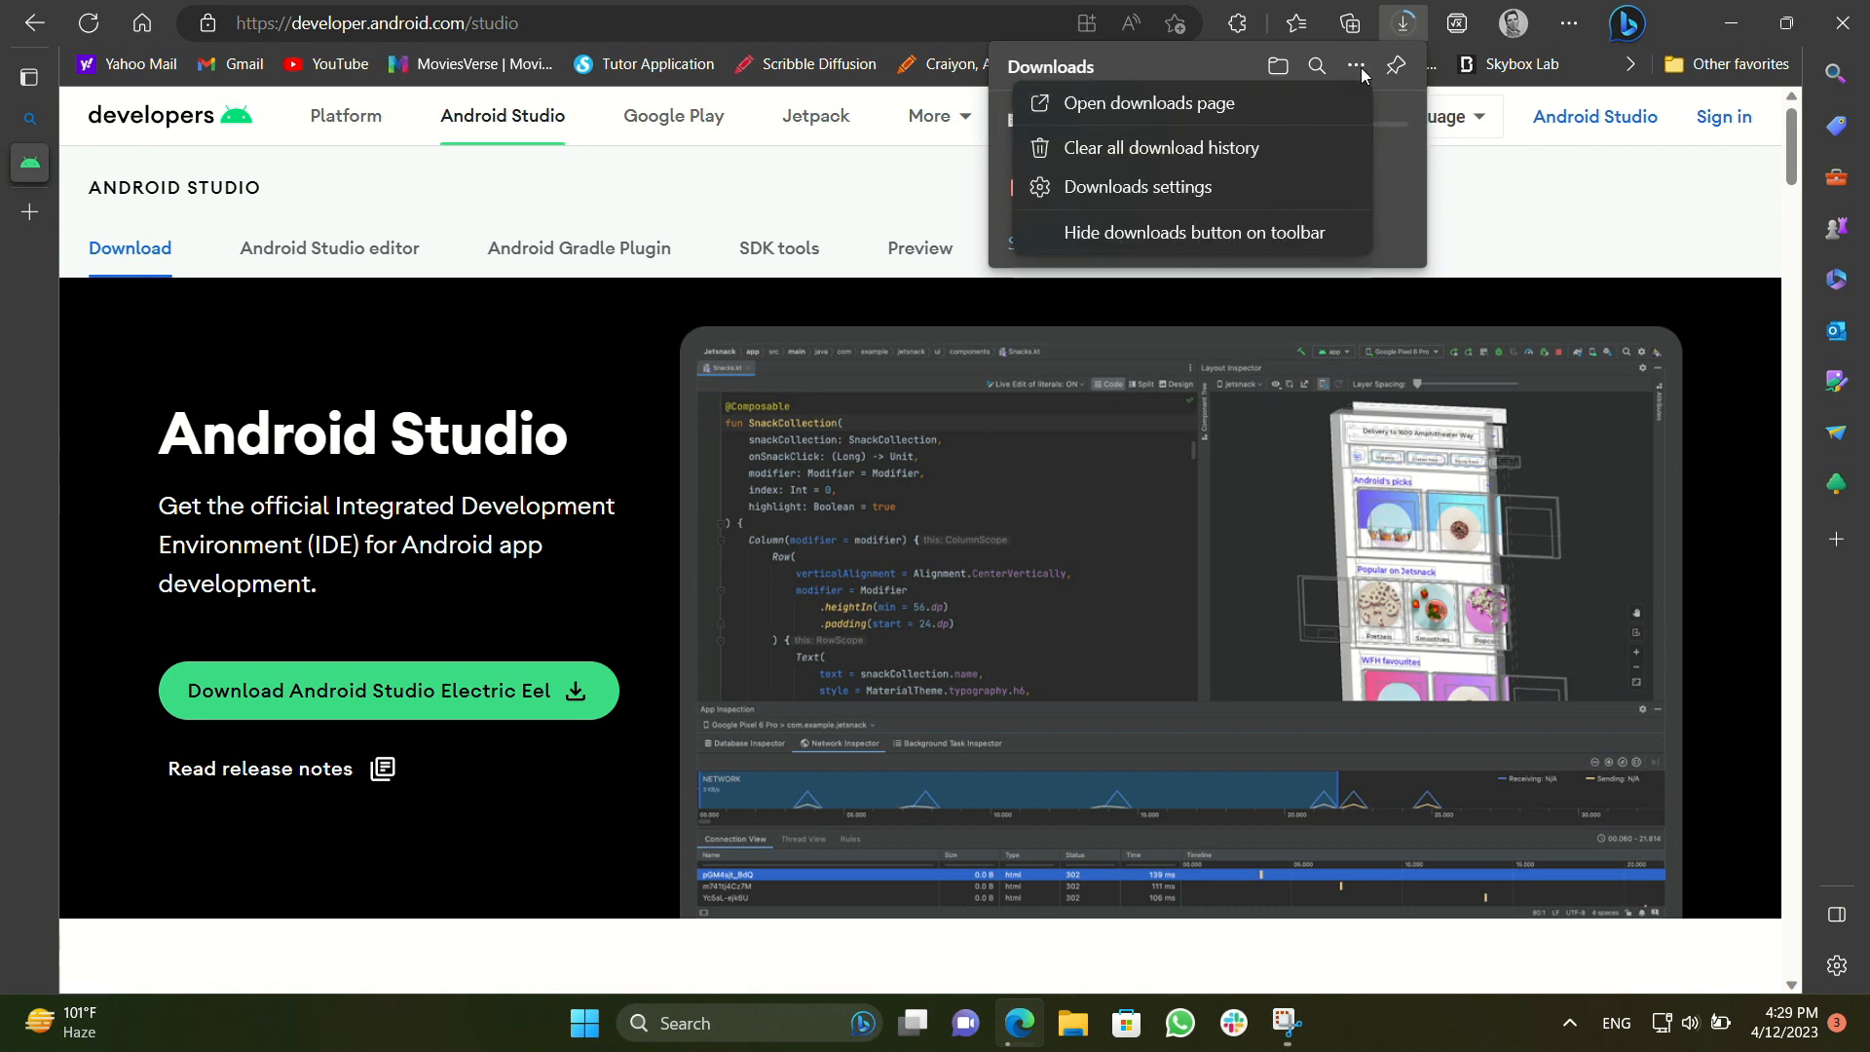
{"action": "left_click", "coordinate": [925, 167]}
{"action": "mouse_move", "coordinate": [29, 161]}
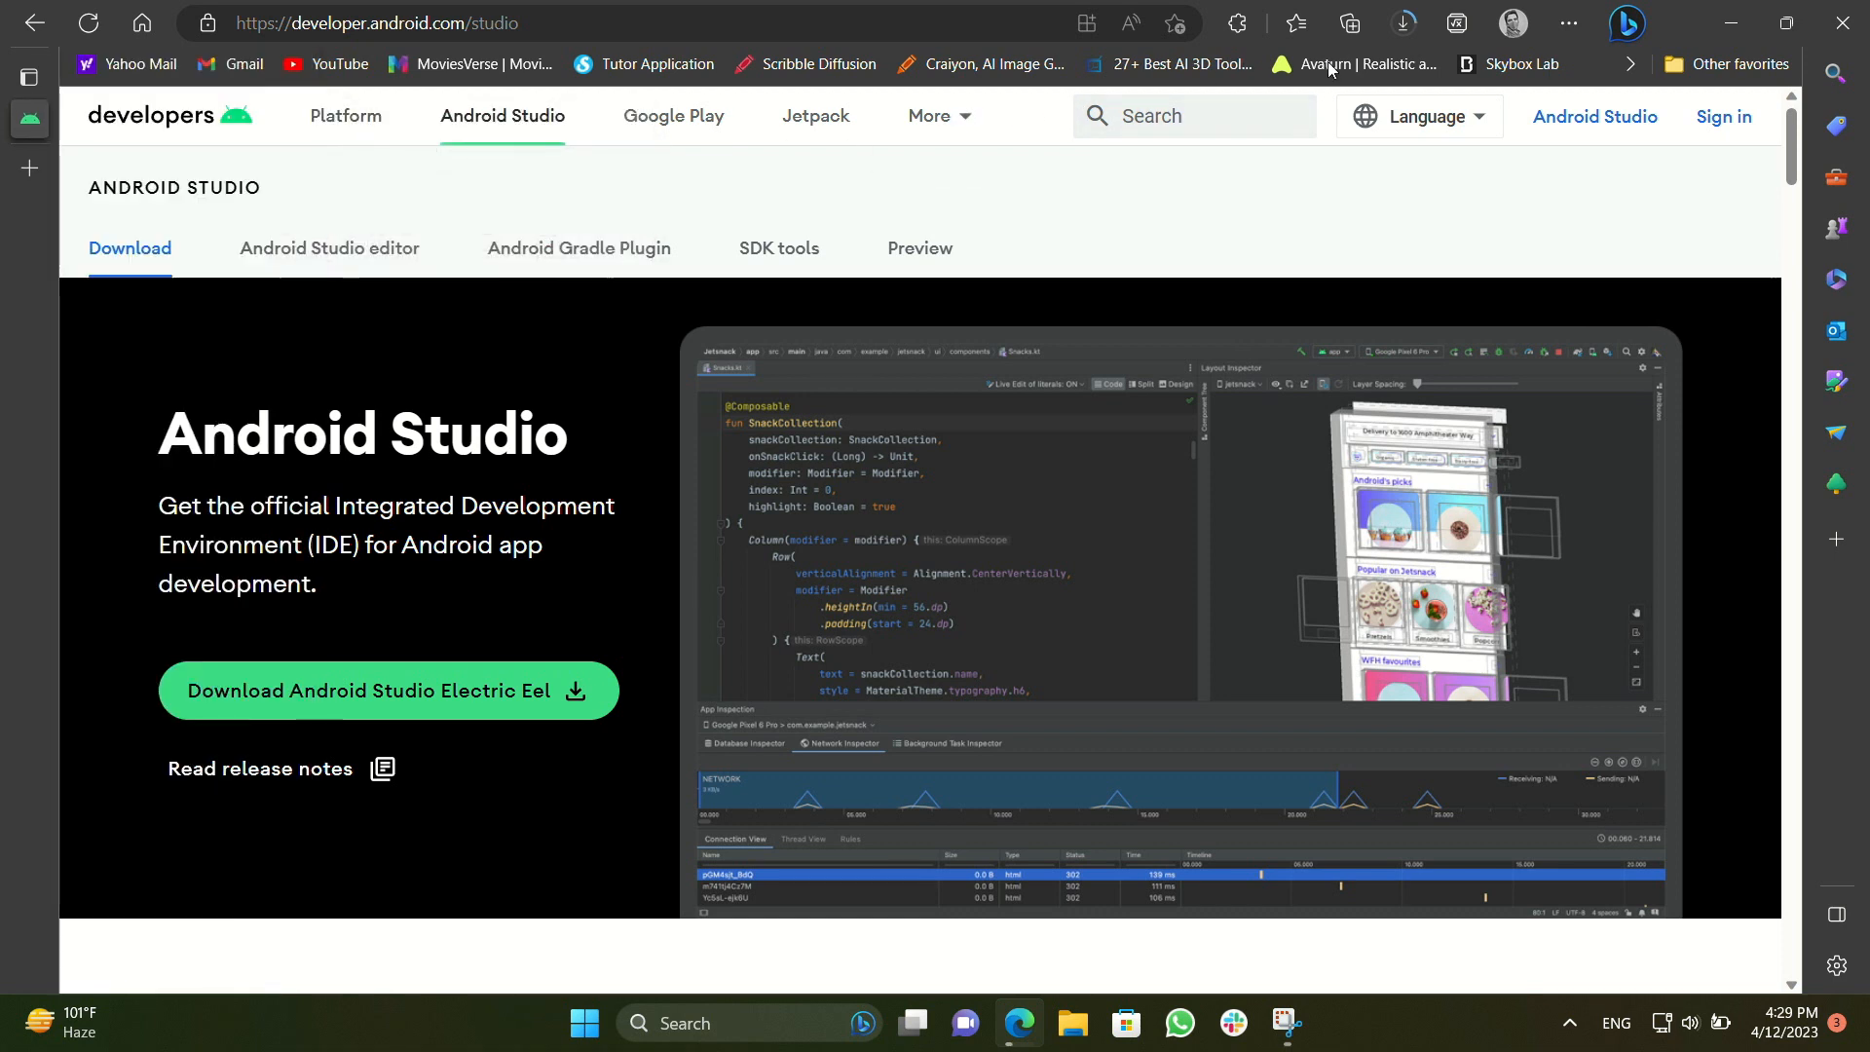
Show the downloaded installer in its folder and run android-studio-2022.1.1.21-windows
{"action": "left_click", "coordinate": [1402, 24]}
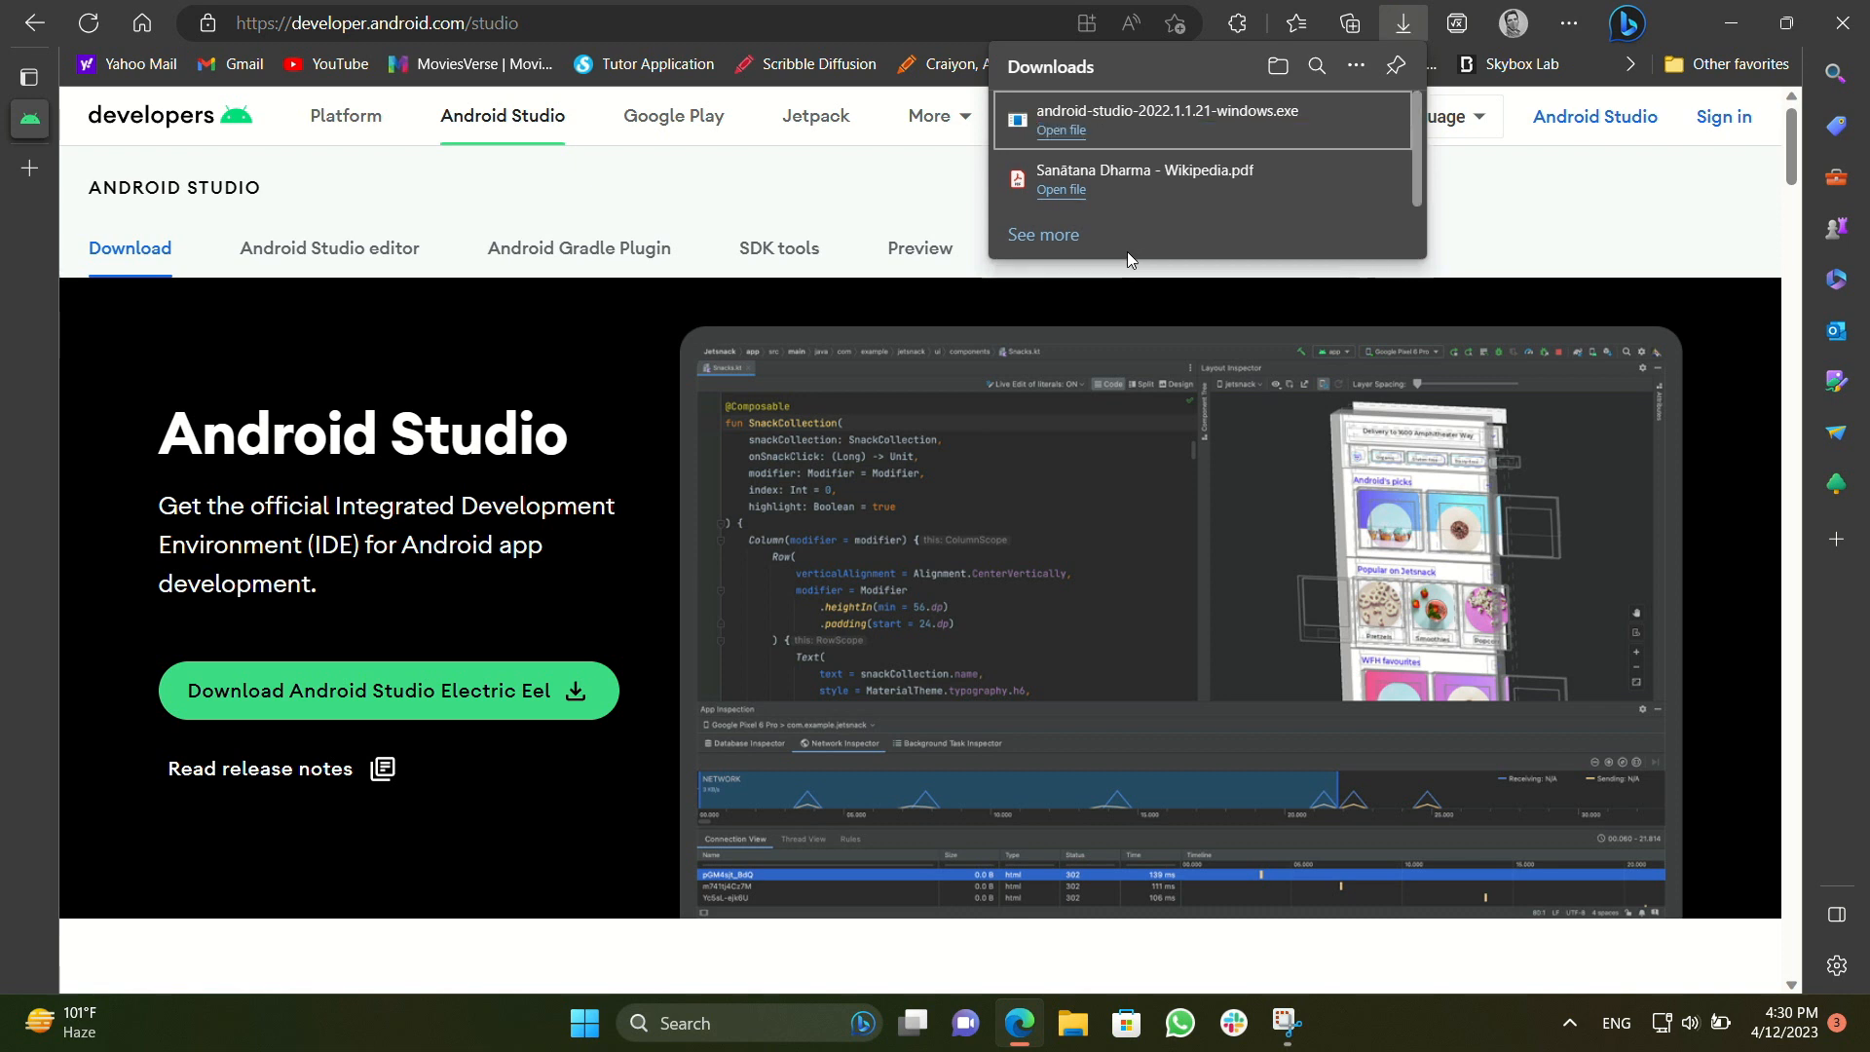
{"action": "left_click", "coordinate": [1316, 122]}
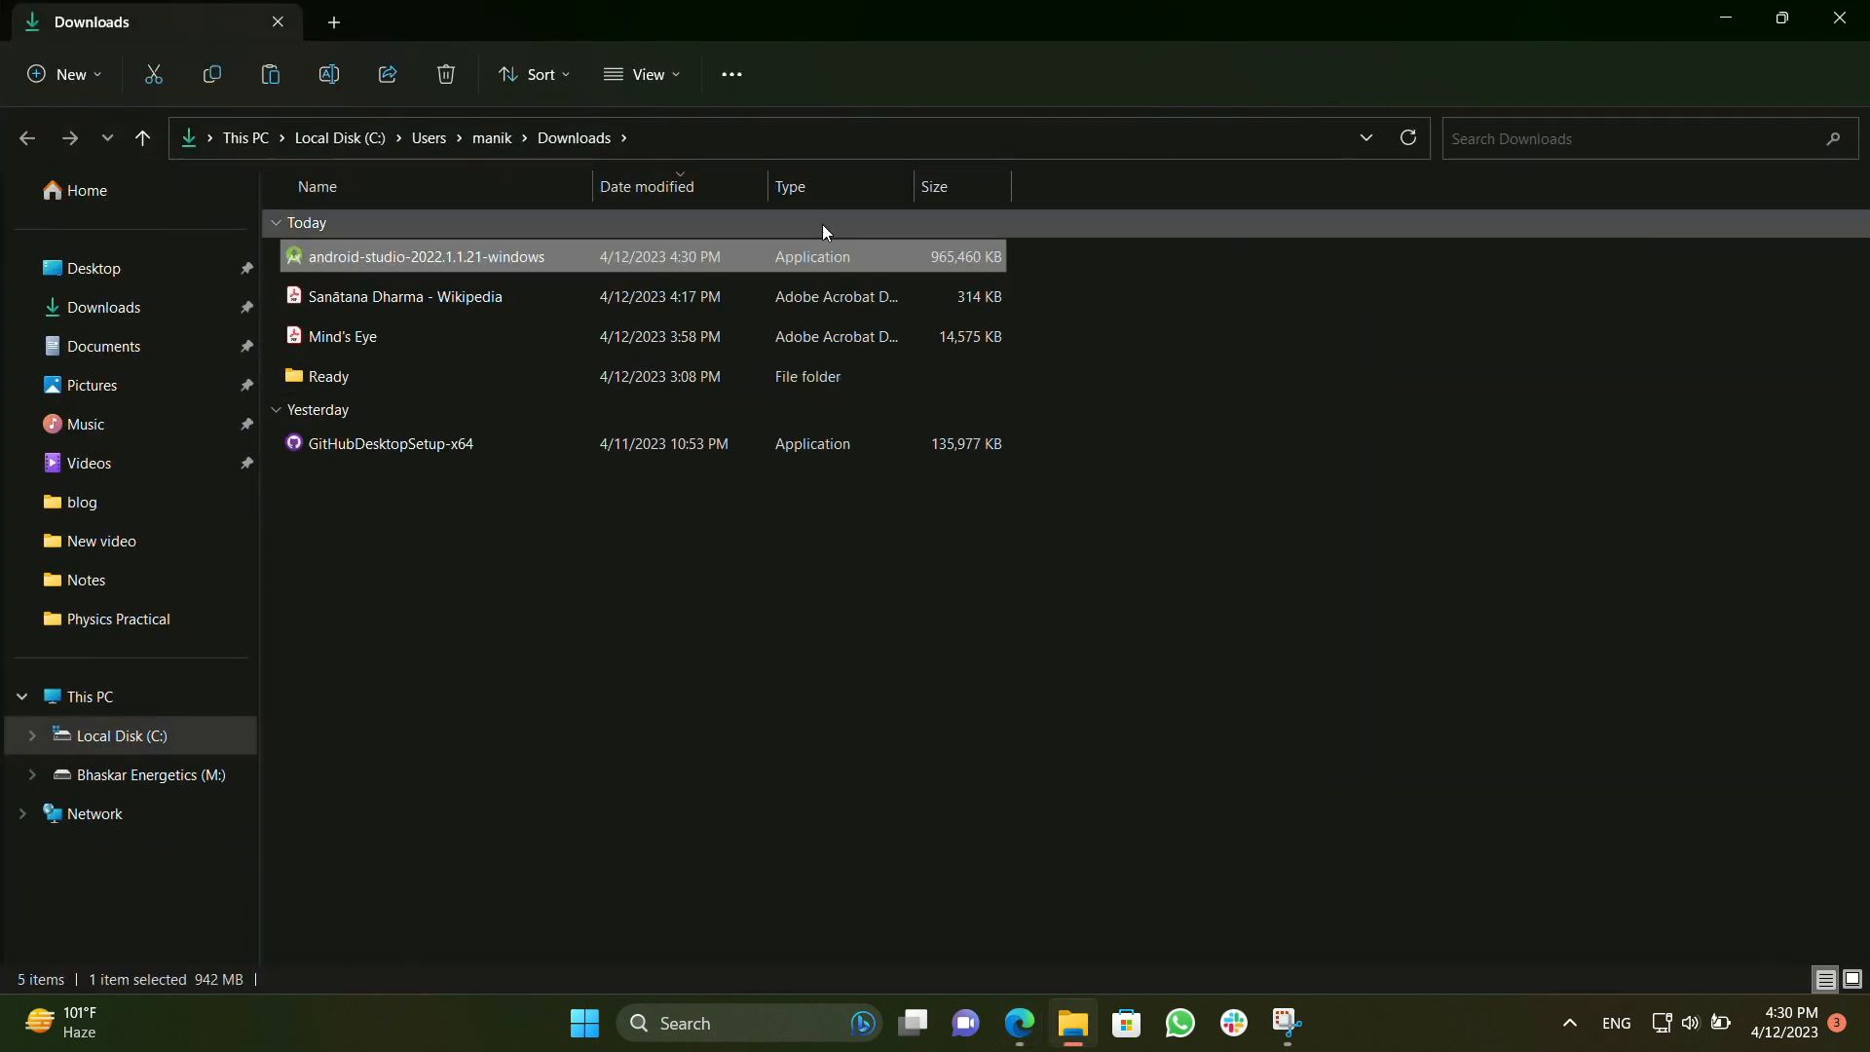
{"action": "left_click", "coordinate": [1040, 539]}
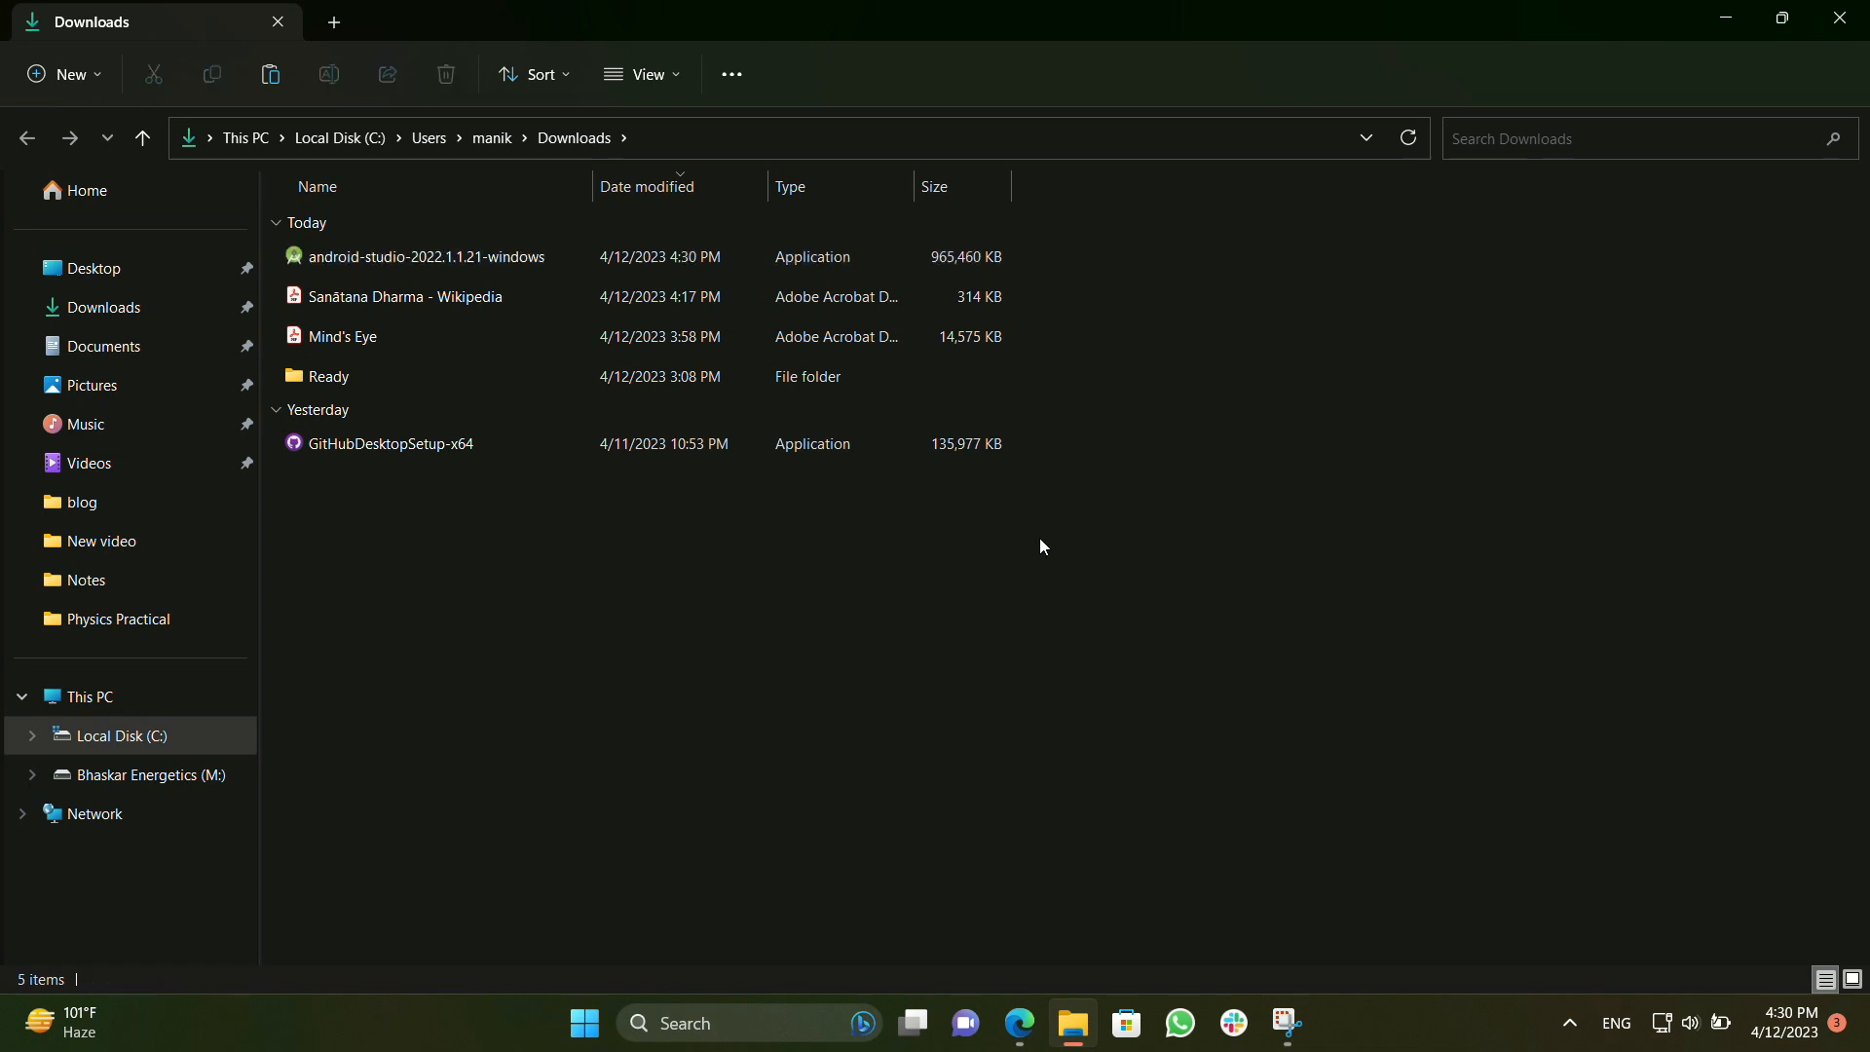
{"action": "double_click", "coordinate": [668, 255]}
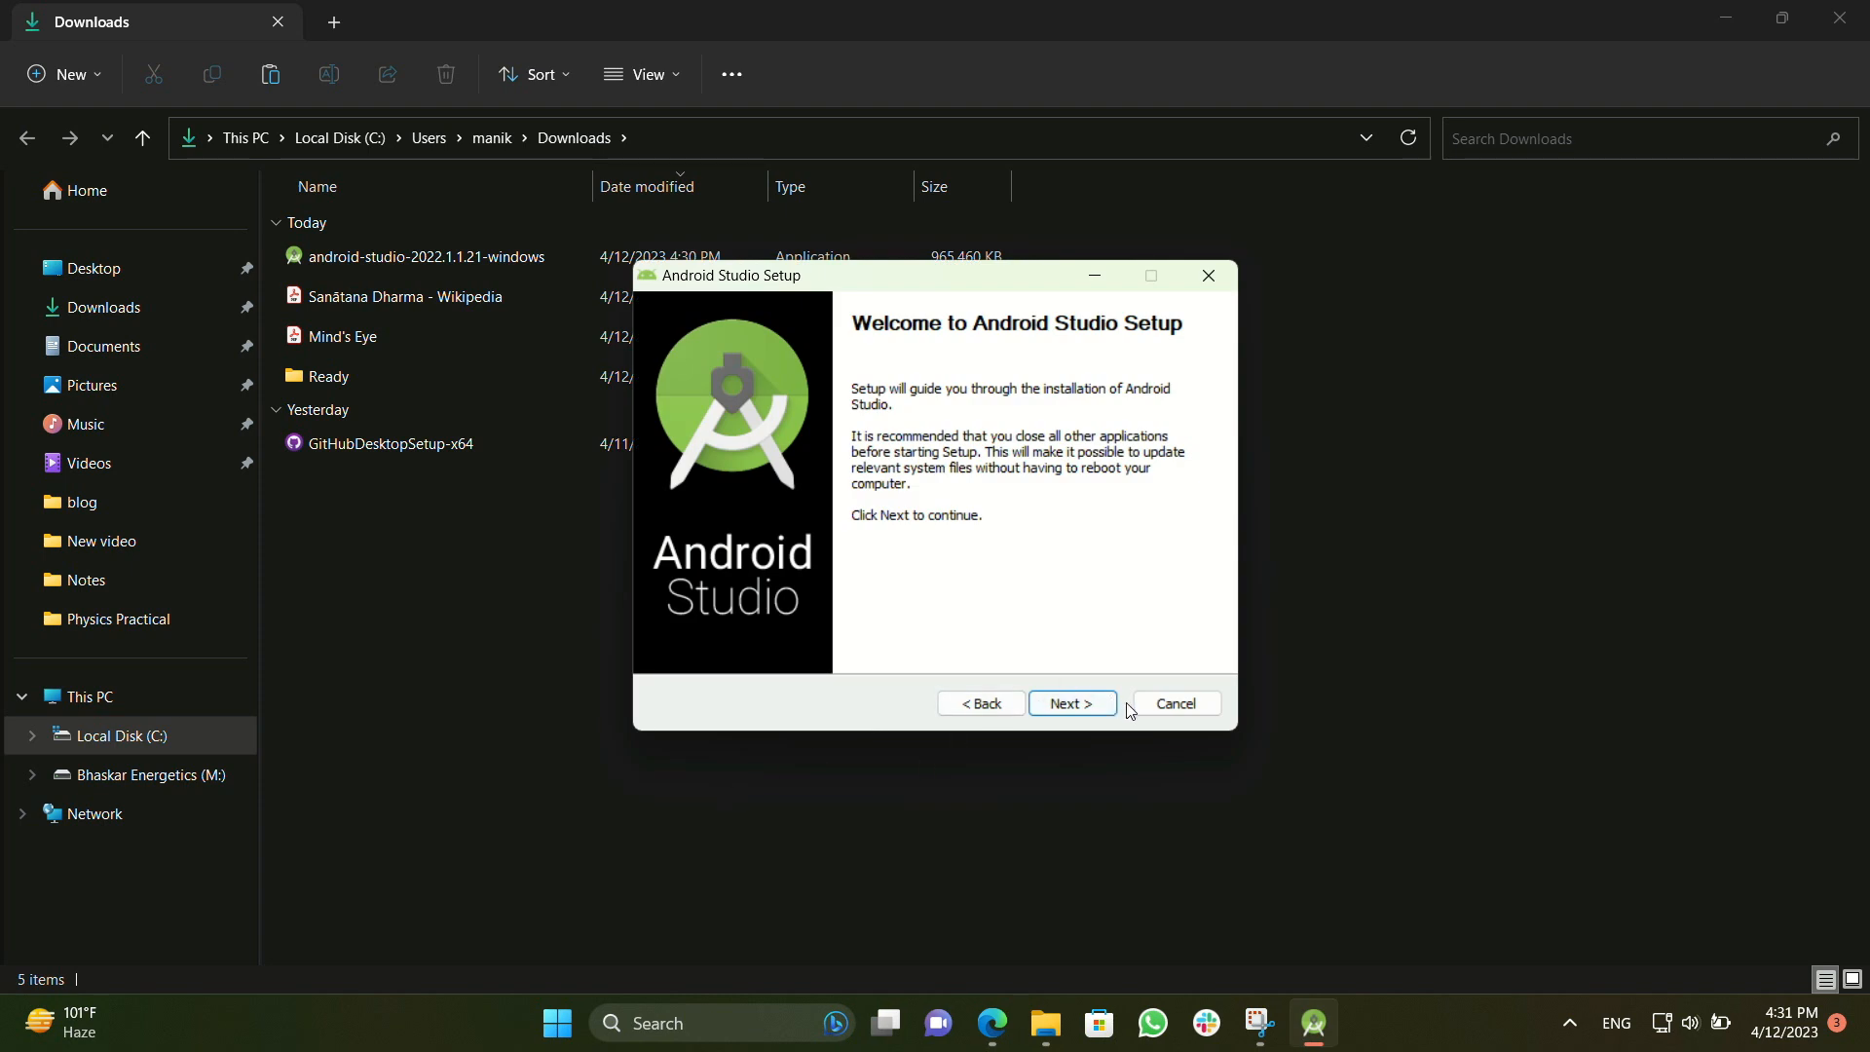
Install Android Studio with Android Virtual Device in C:\Program Files\Android\Android Studio, keeping the Android Studio Start Menu folder, and finish the setup
{"action": "left_click", "coordinate": [1099, 711]}
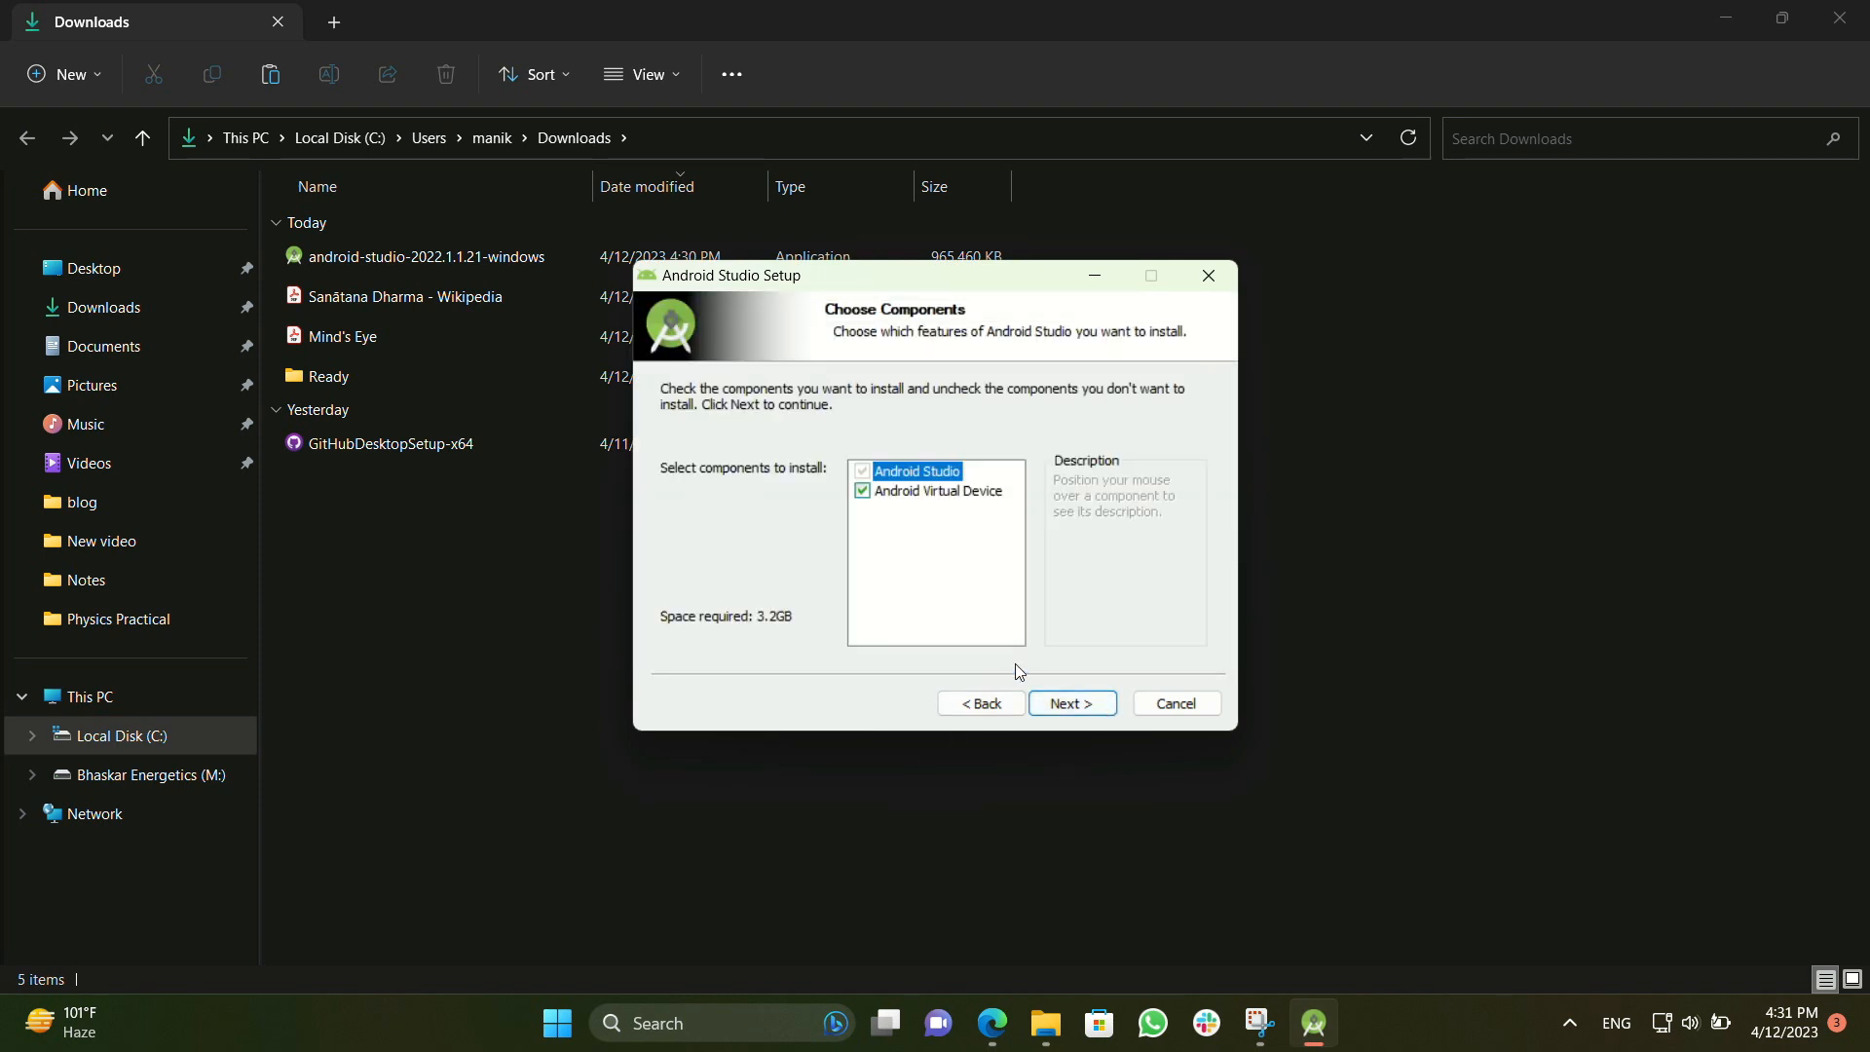
{"action": "left_click", "coordinate": [1107, 714]}
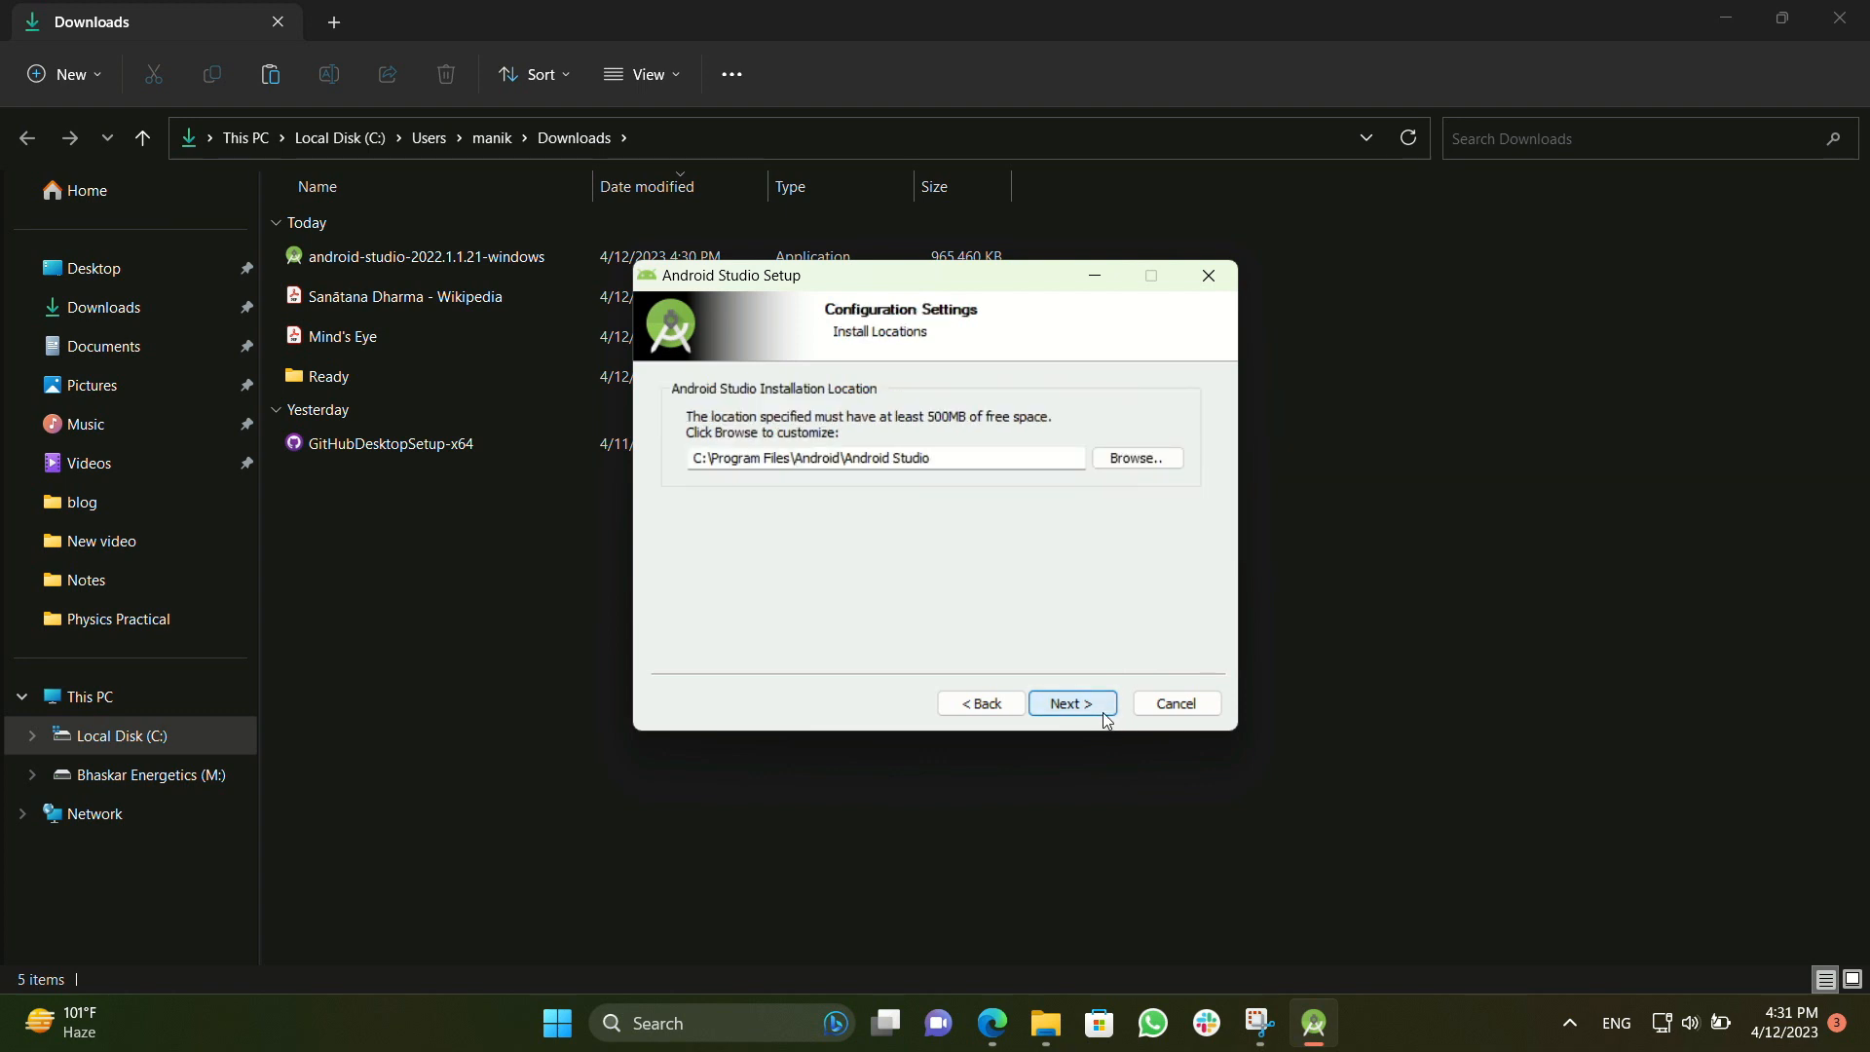
{"action": "left_click", "coordinate": [1091, 705]}
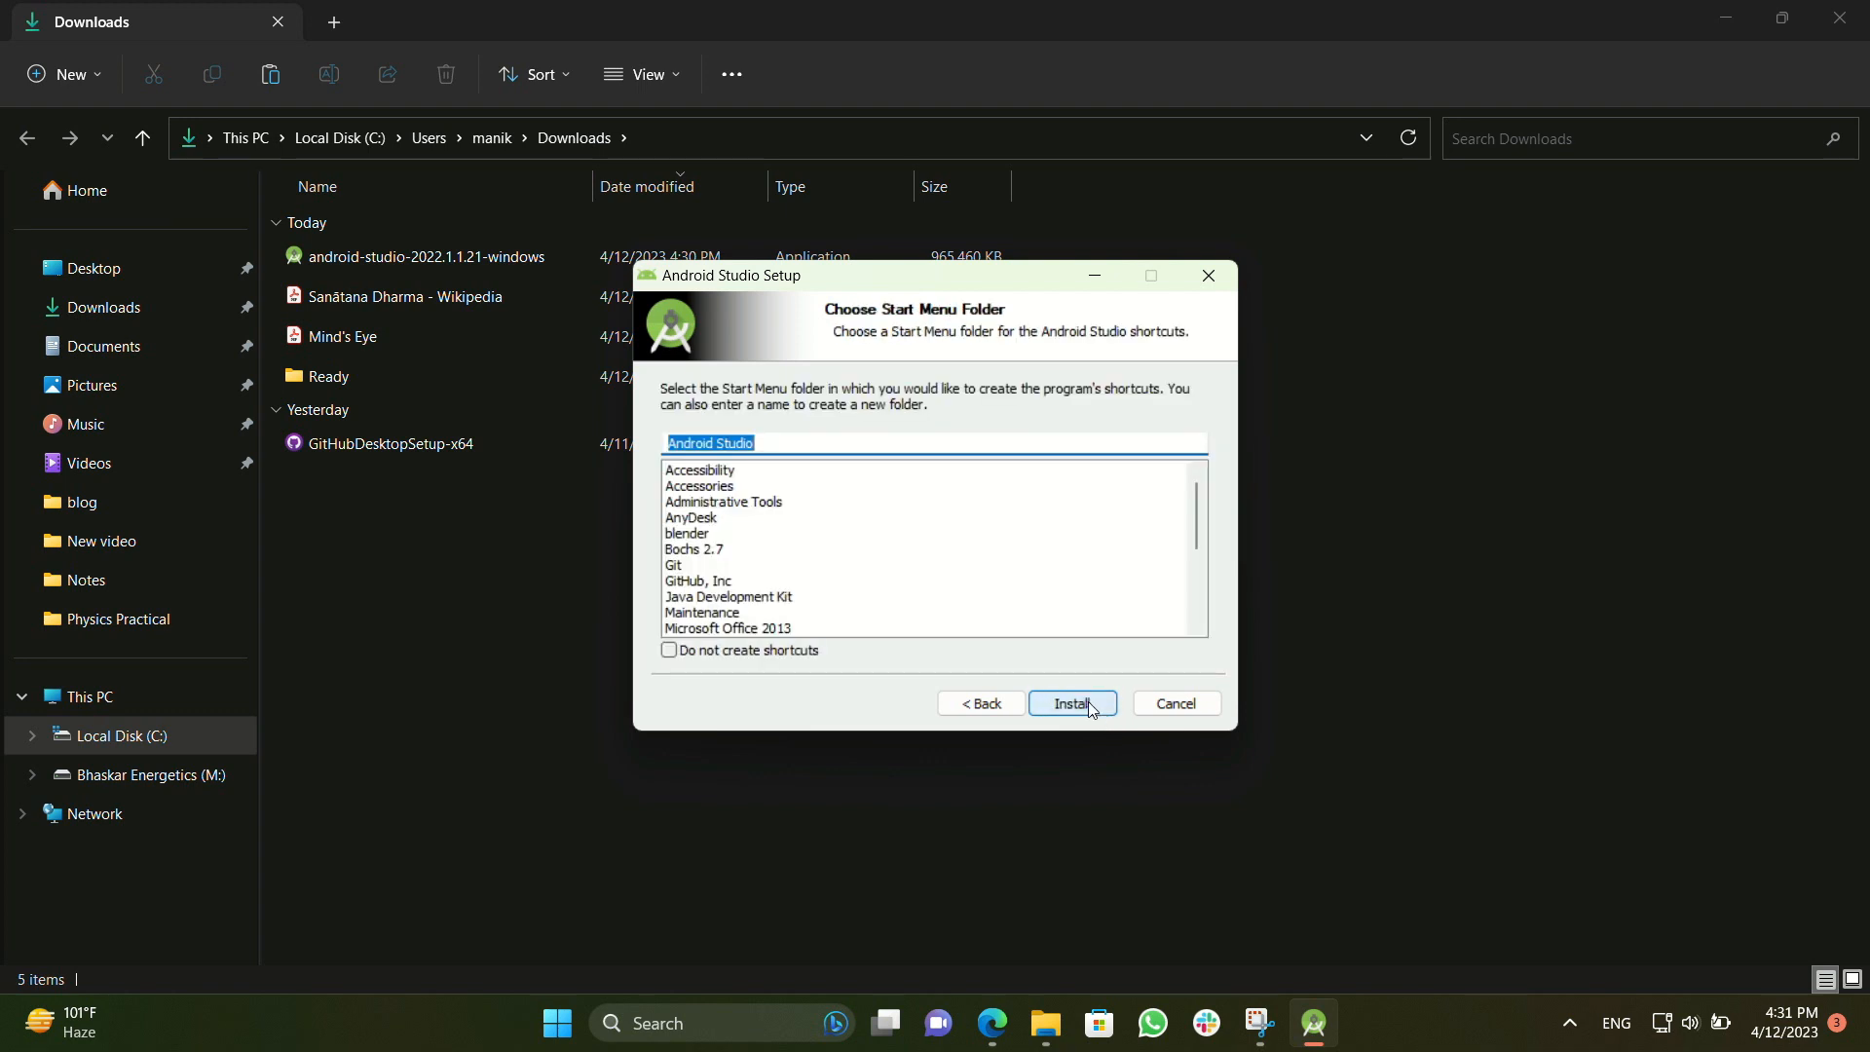
{"action": "left_click", "coordinate": [1089, 703]}
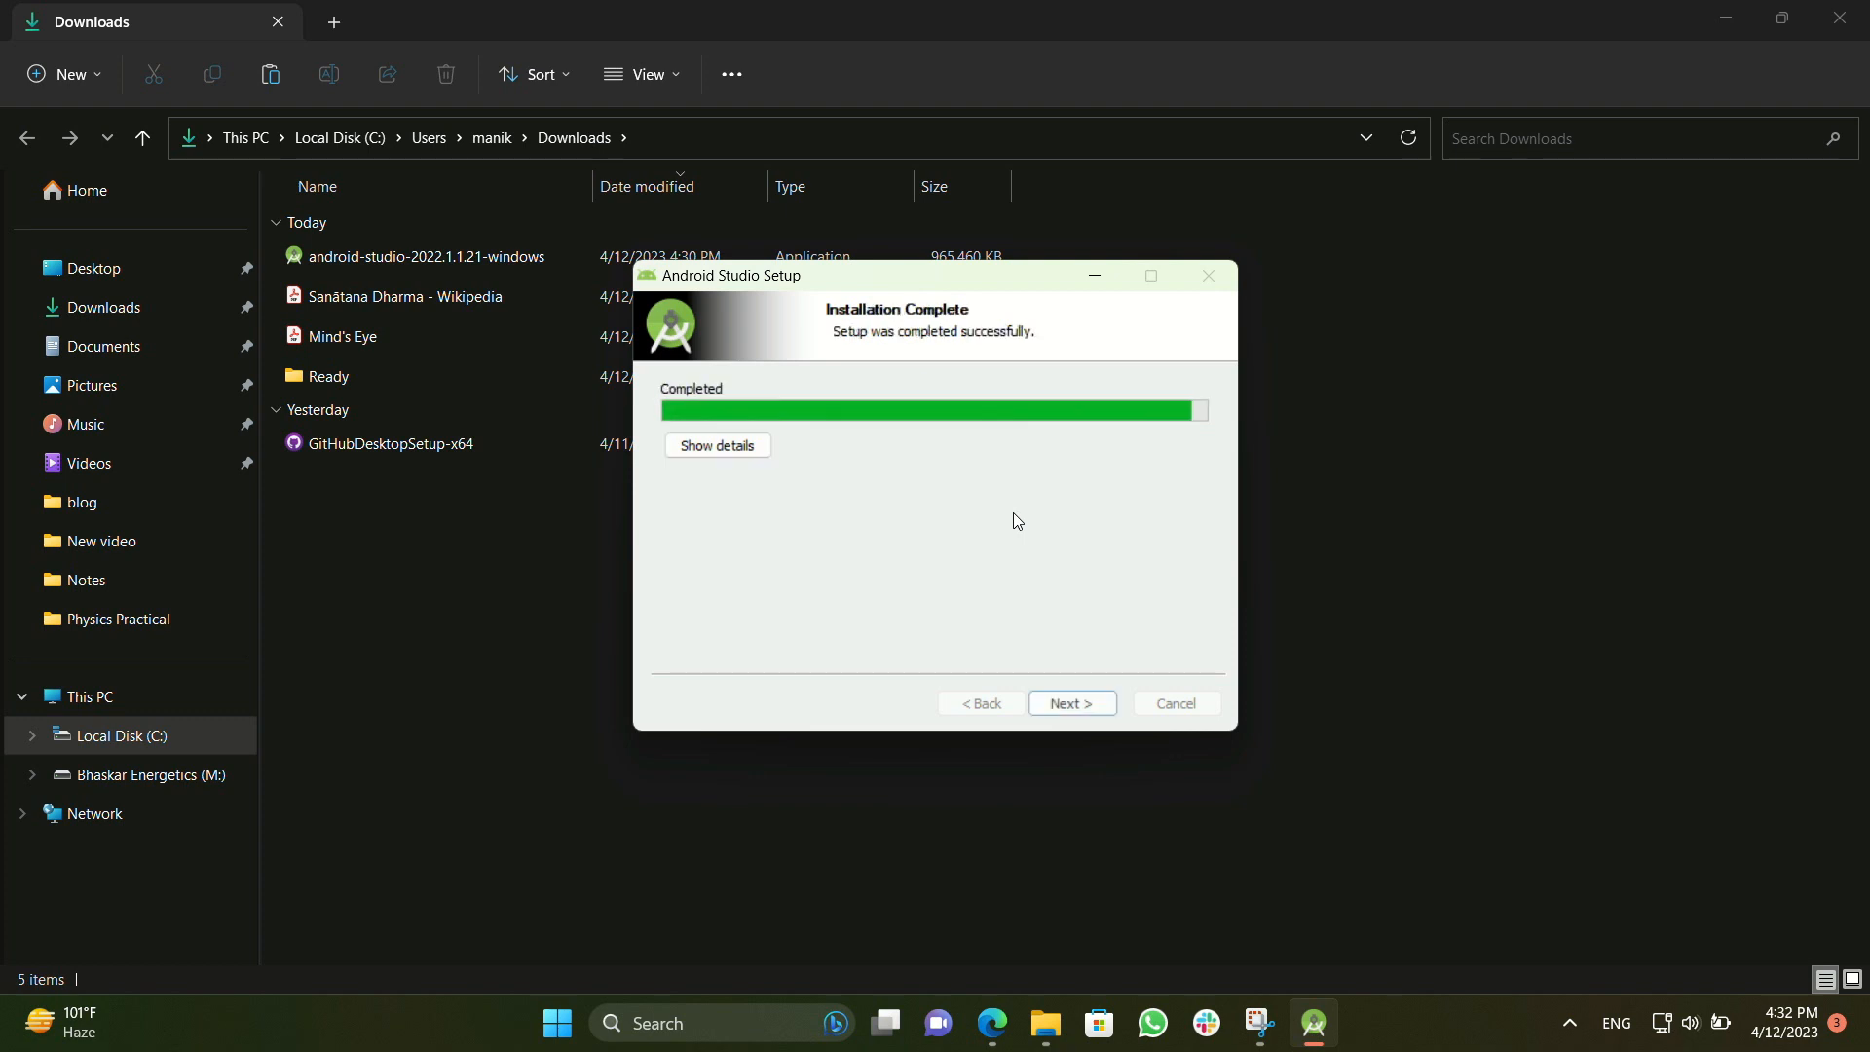
{"action": "left_click", "coordinate": [1064, 703]}
{"action": "left_click", "coordinate": [1068, 706]}
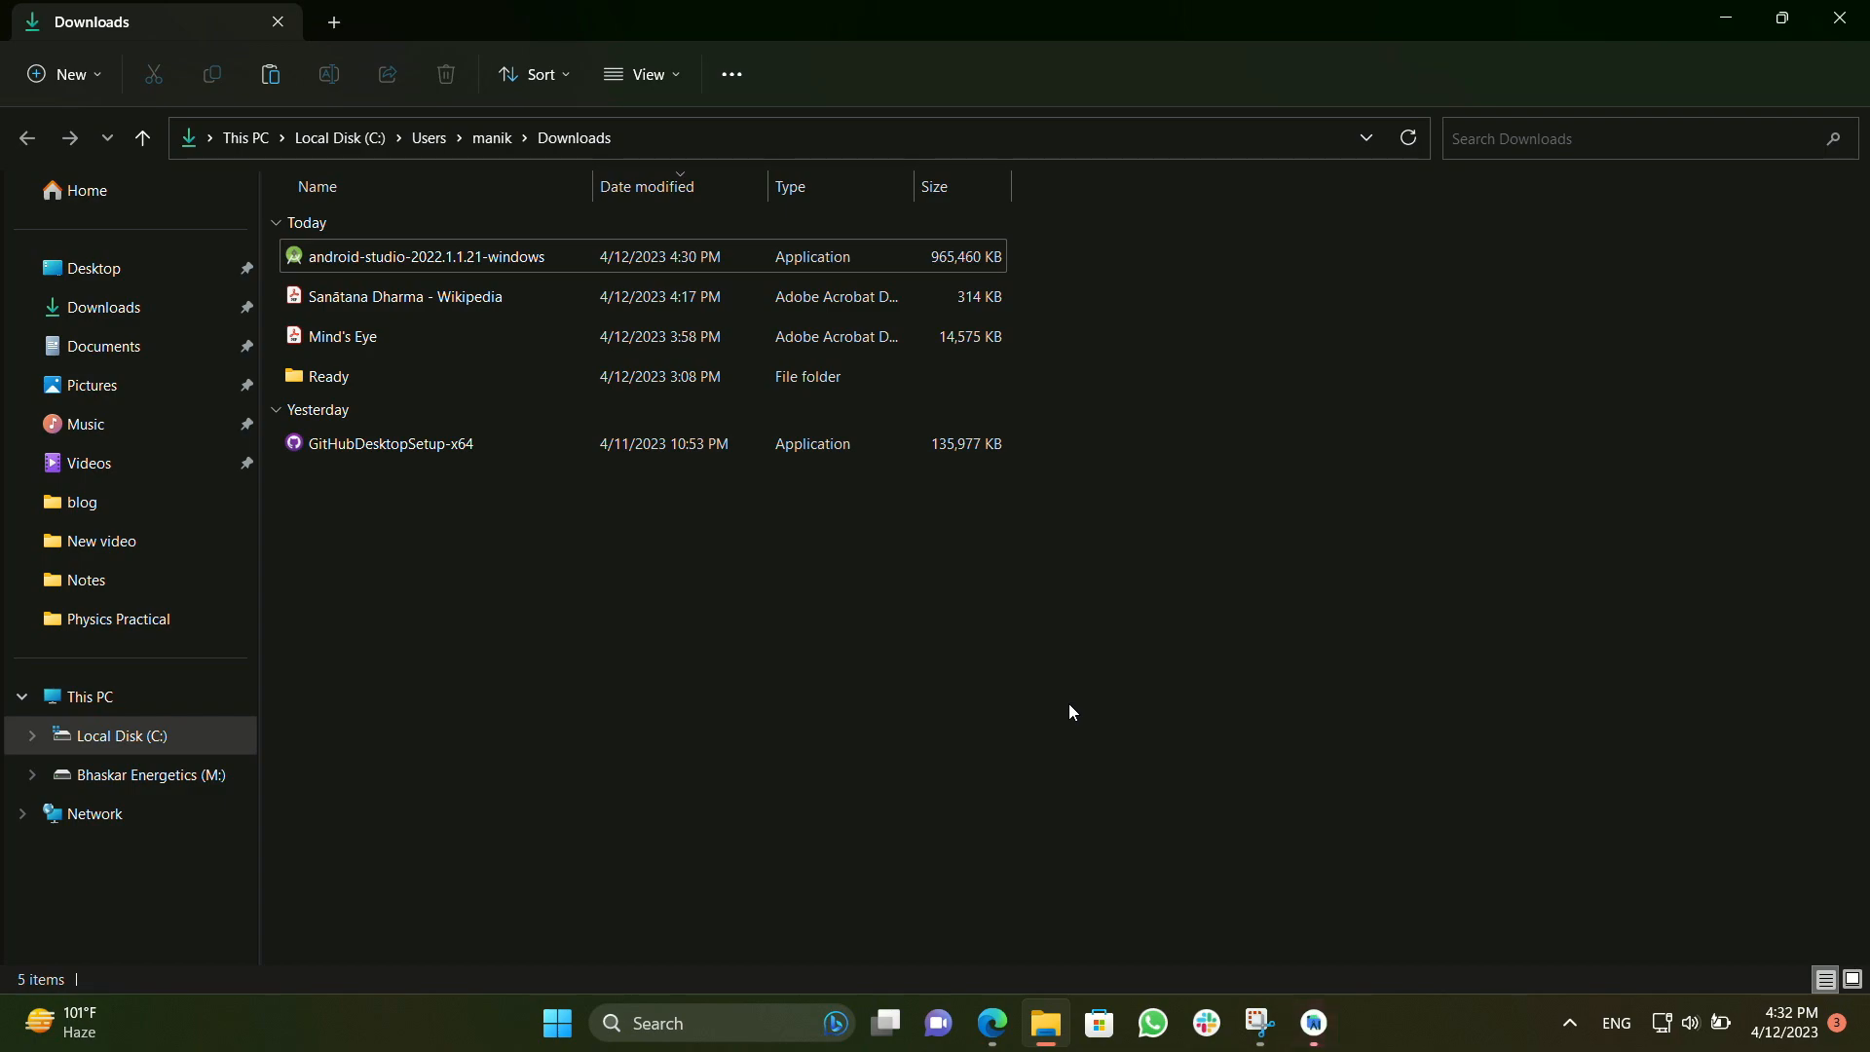
Close the Downloads folder window and the web browser
{"action": "left_click", "coordinate": [1839, 17]}
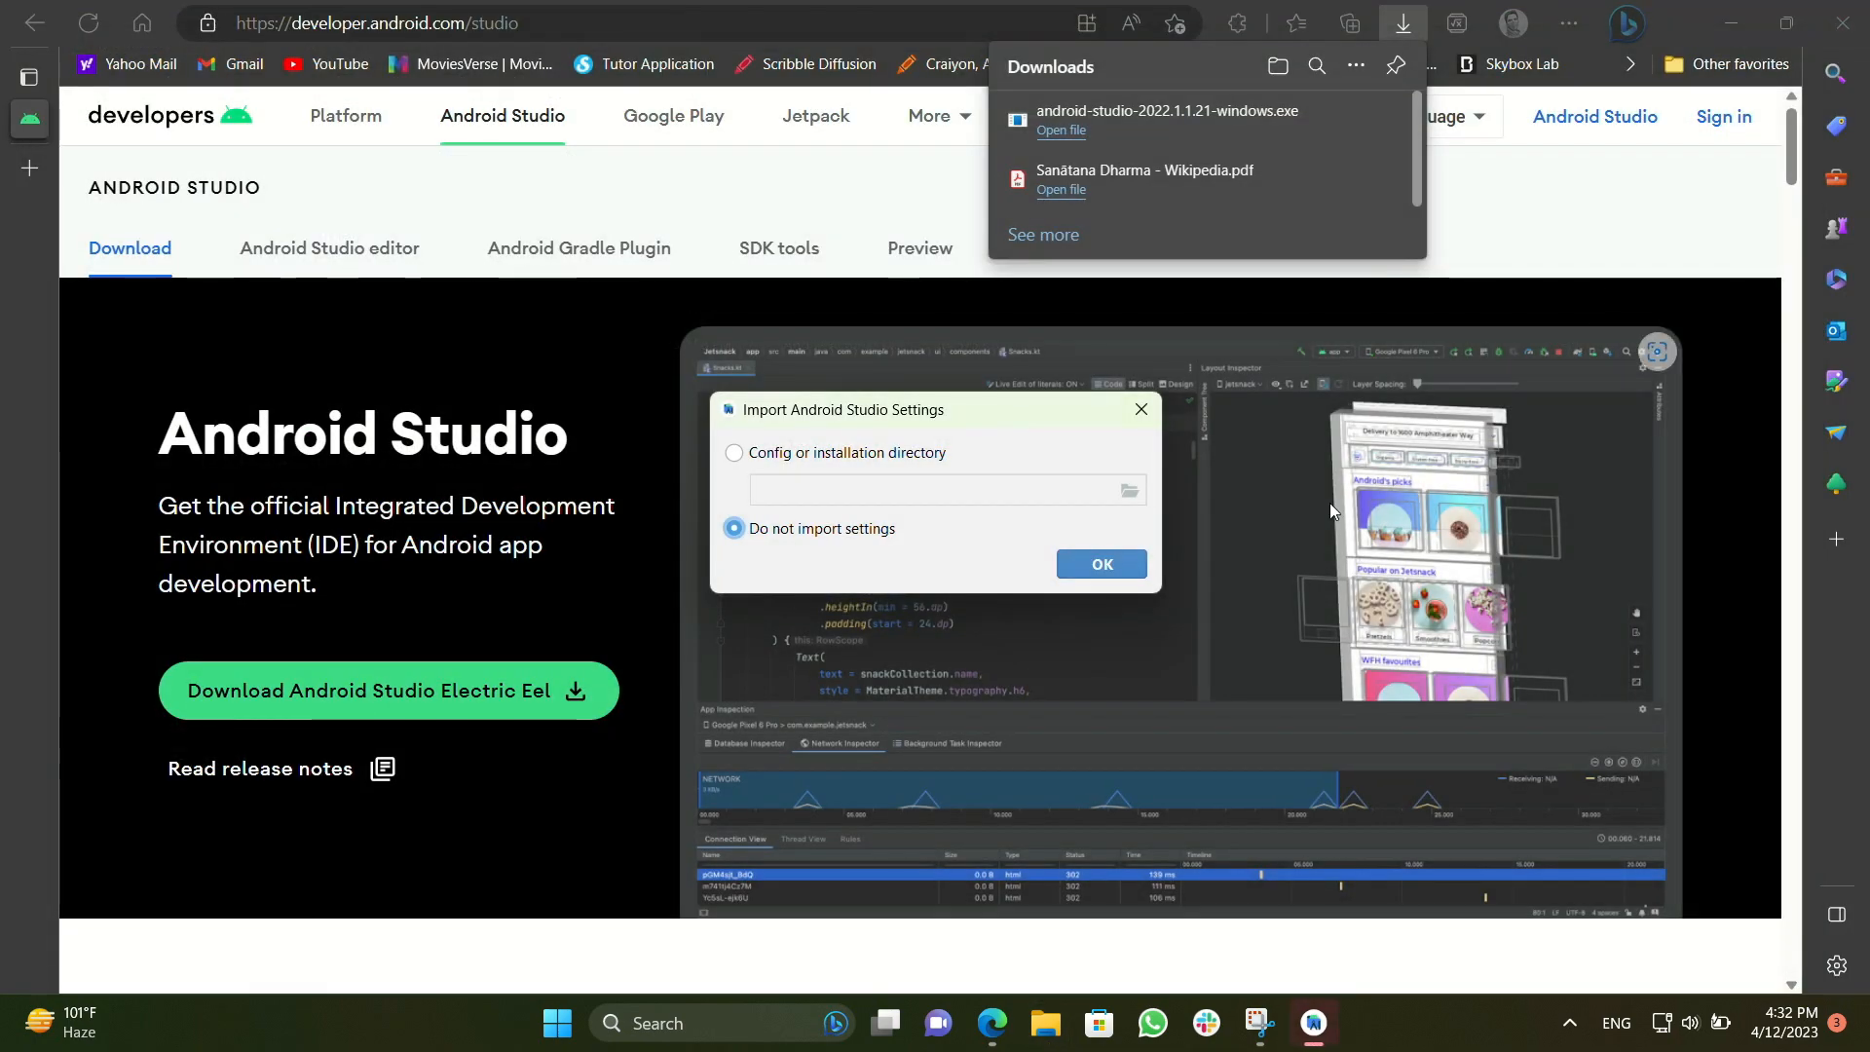
{"action": "left_click", "coordinate": [1842, 21]}
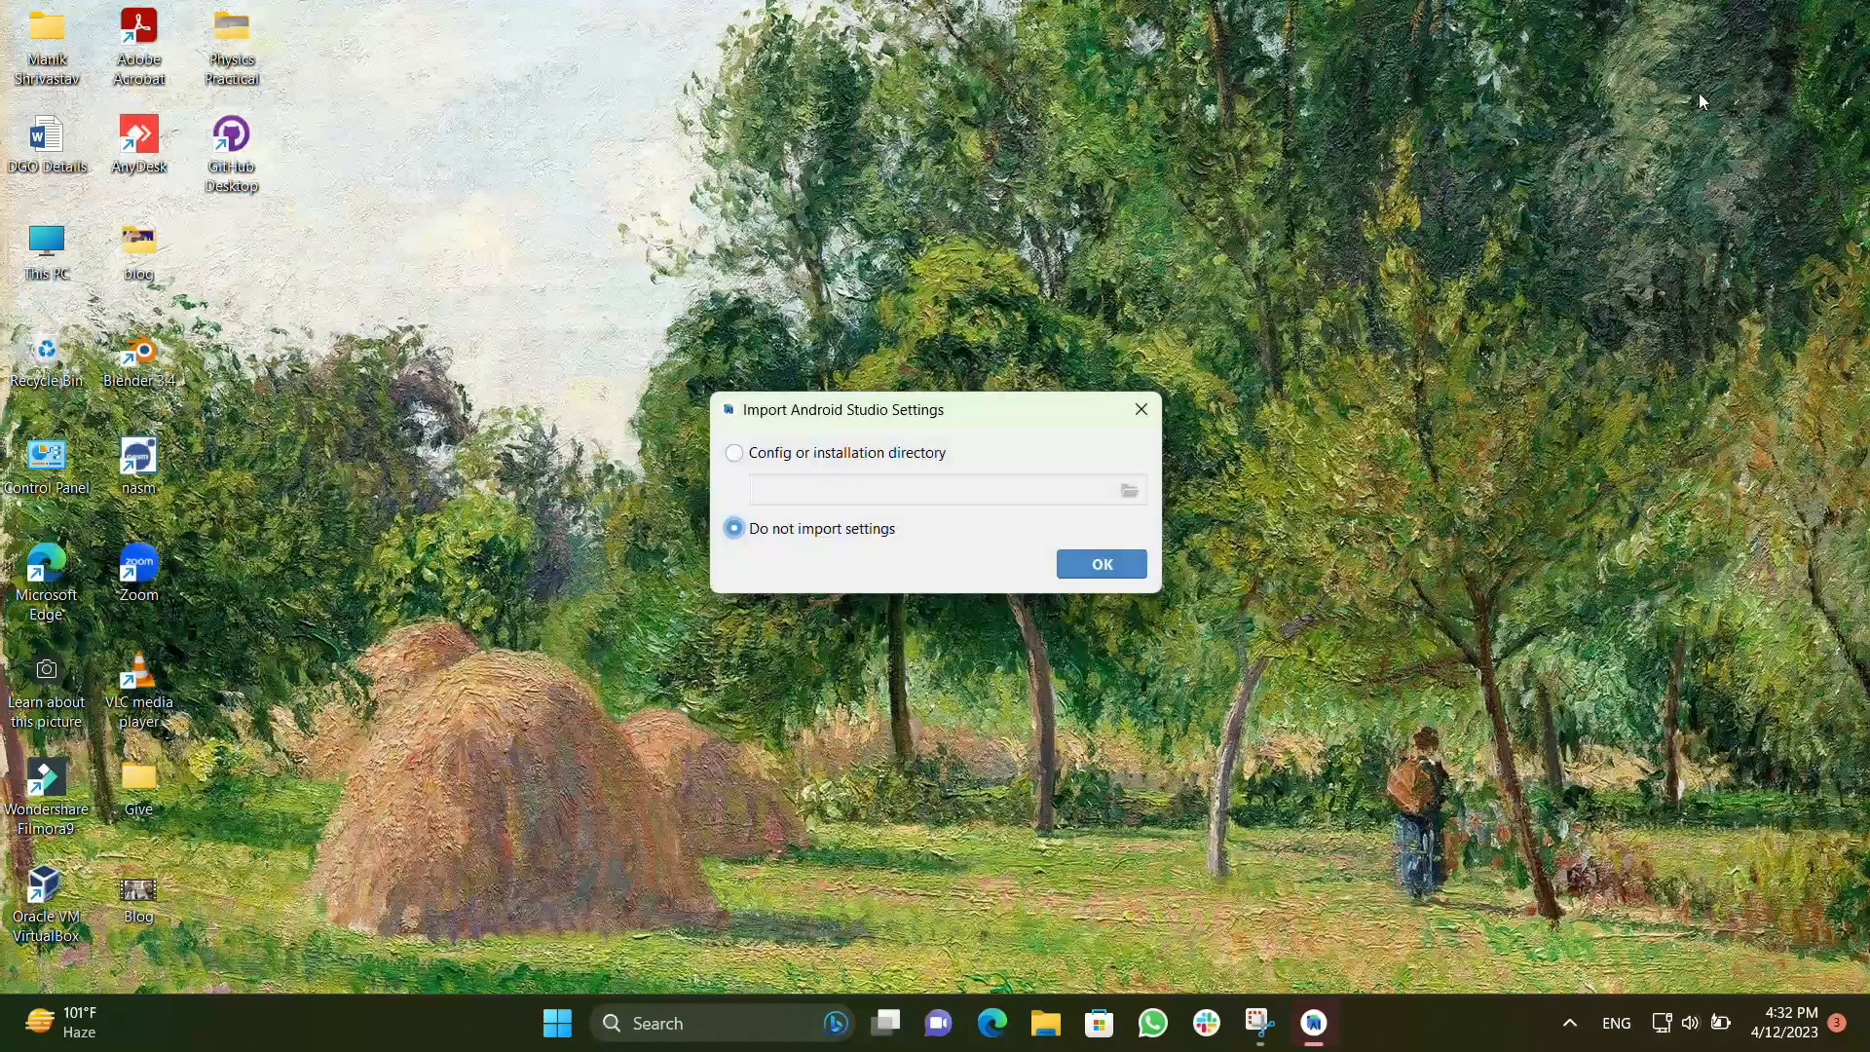
{"action": "left_click", "coordinate": [737, 453]}
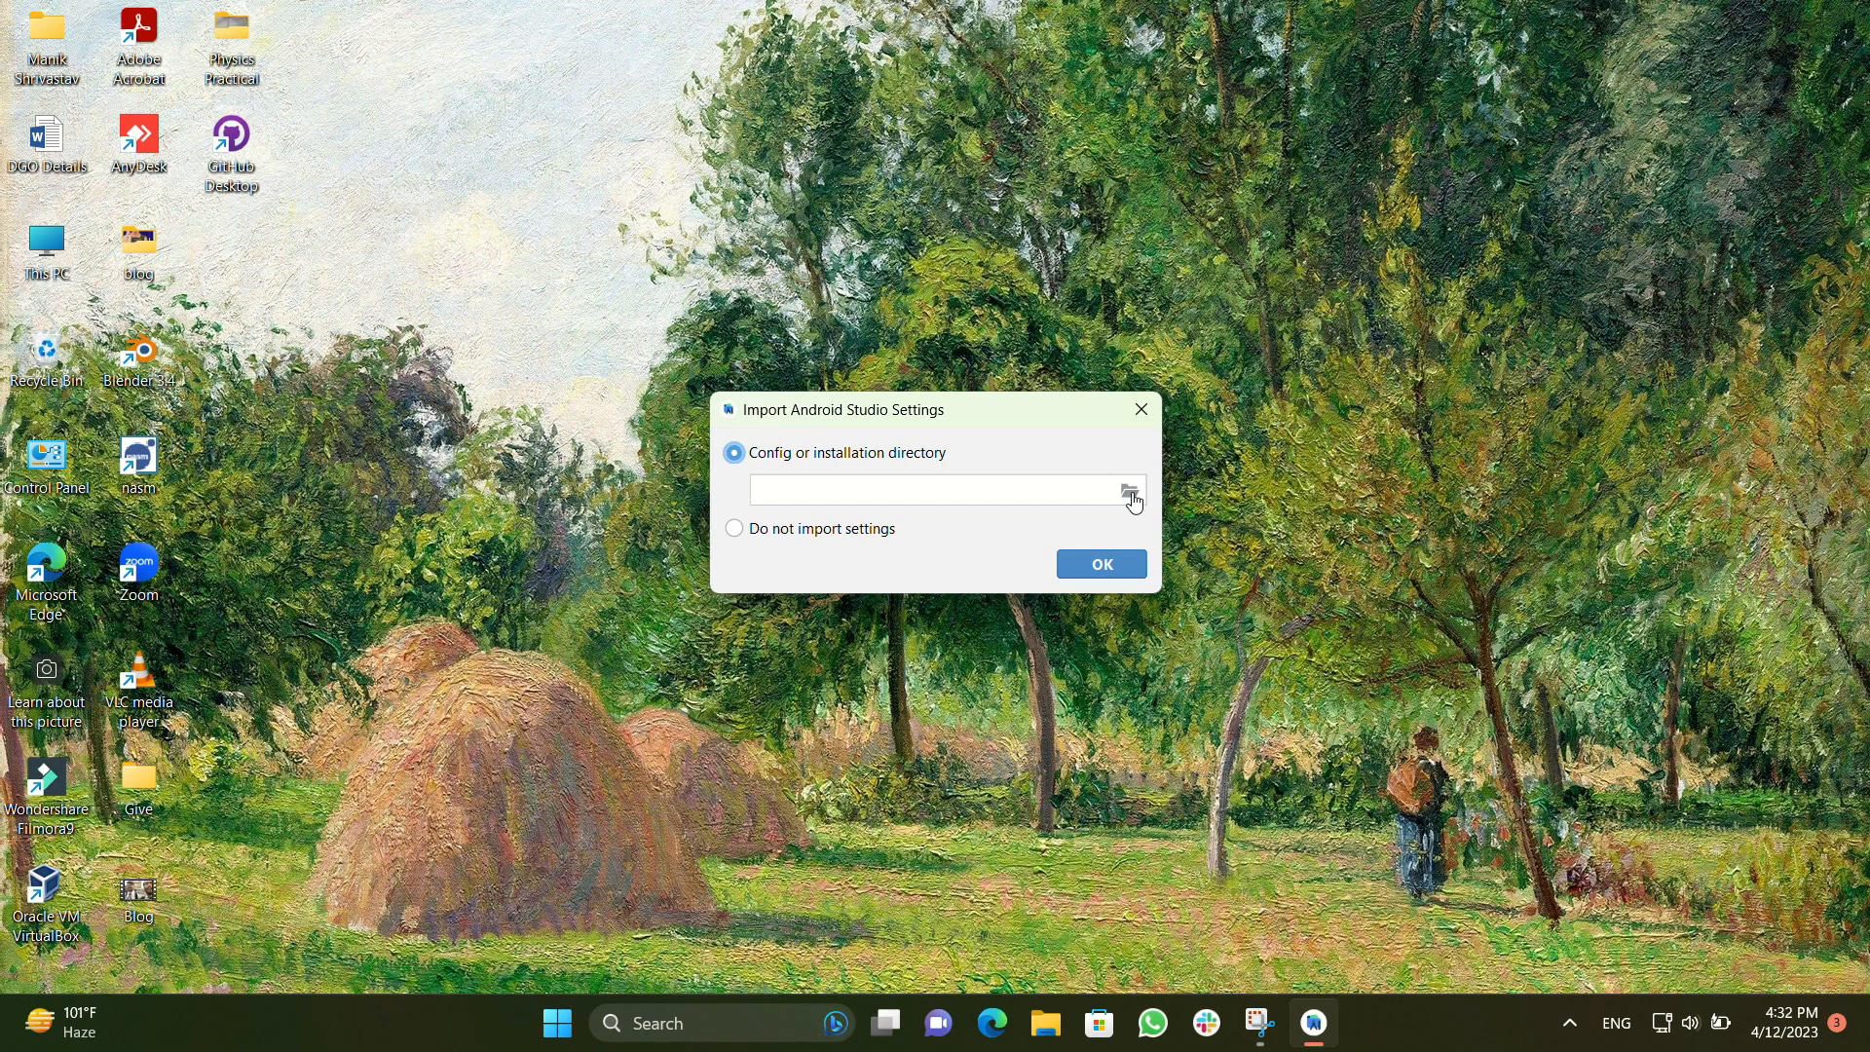
{"action": "left_click", "coordinate": [1132, 497]}
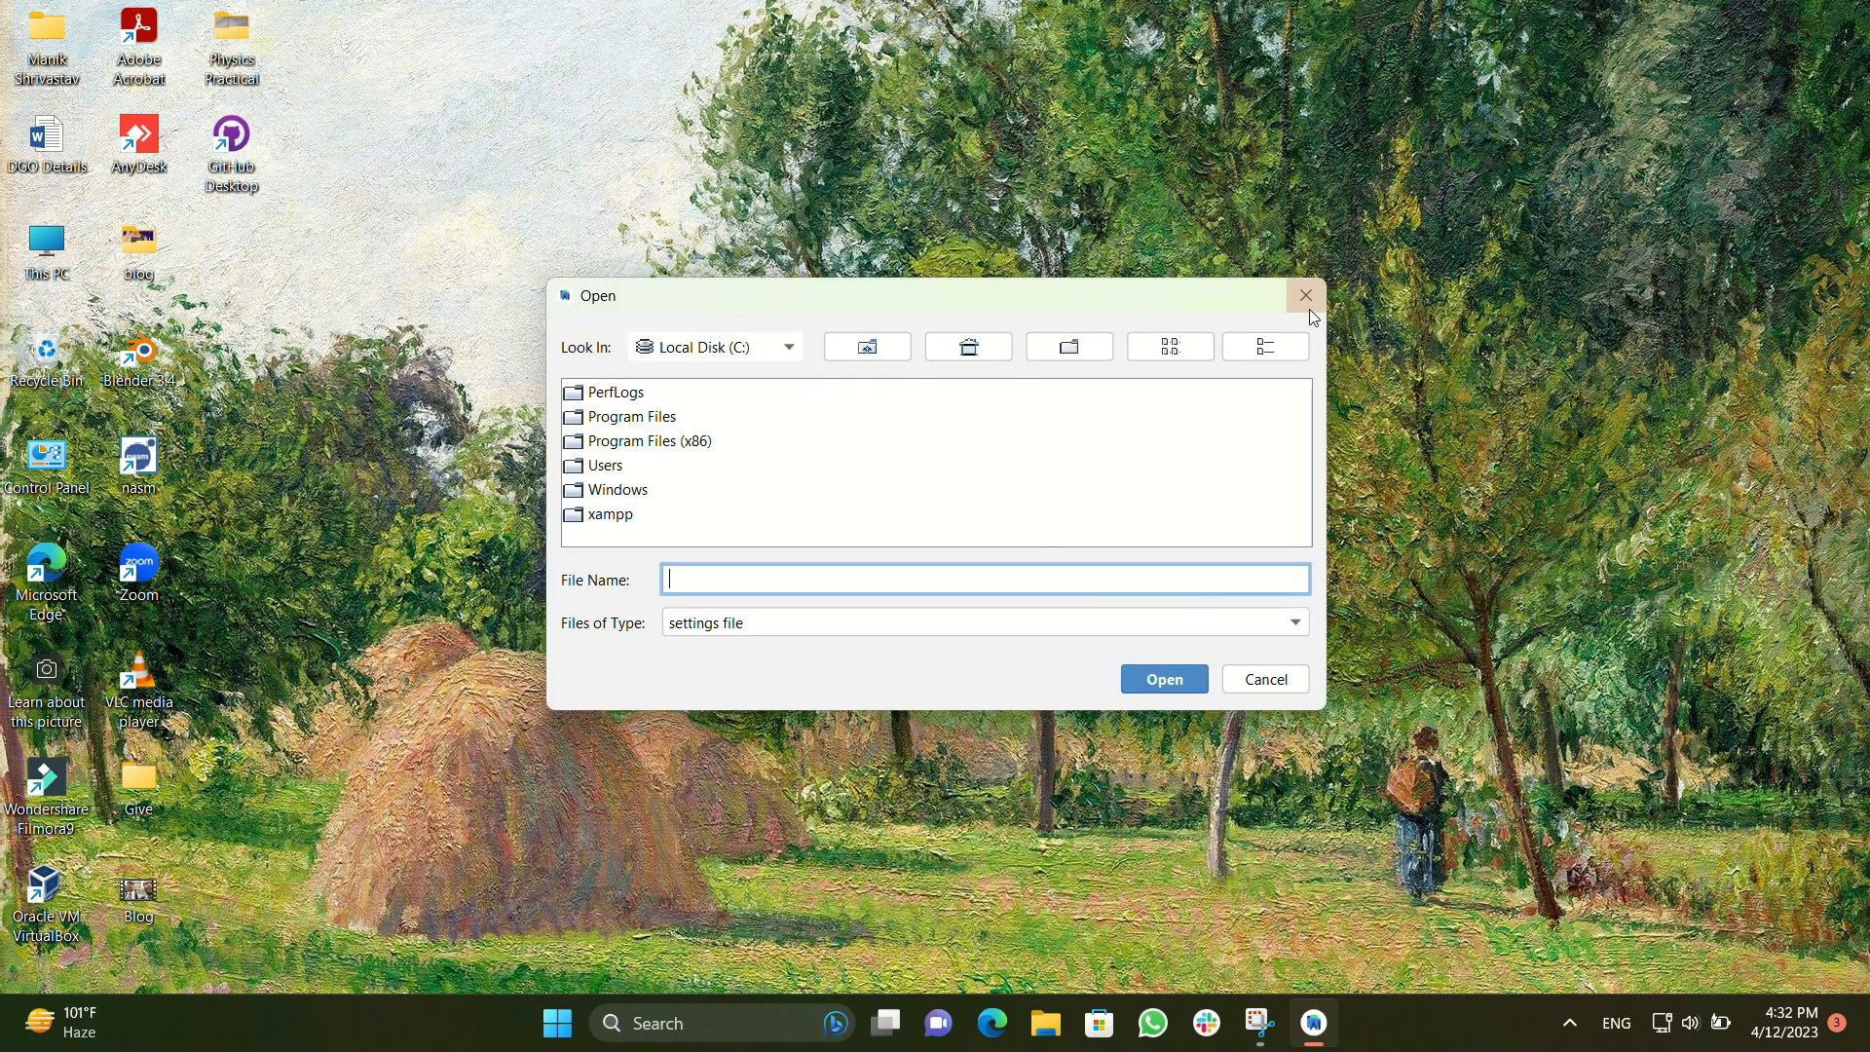
{"action": "left_click", "coordinate": [1326, 306]}
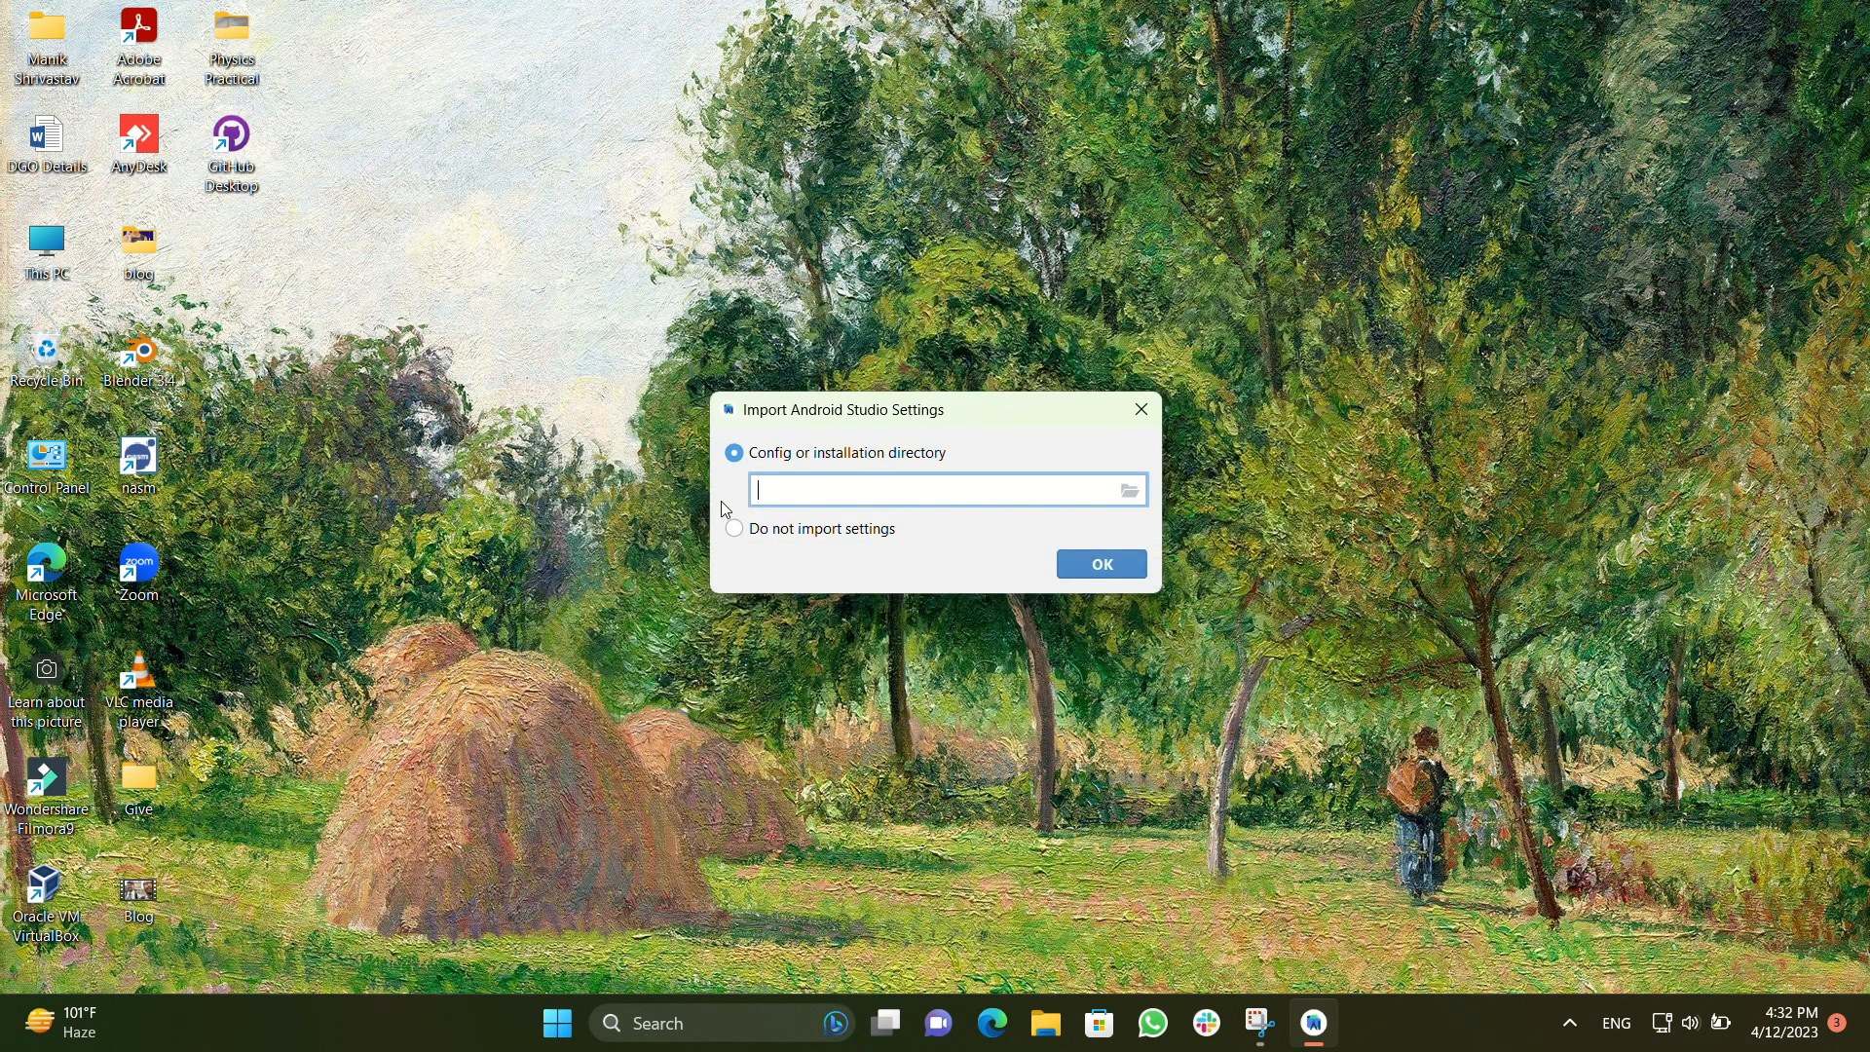
Start Android Studio without importing settings and decline to send usage statistics to Google
{"action": "left_click", "coordinate": [735, 531]}
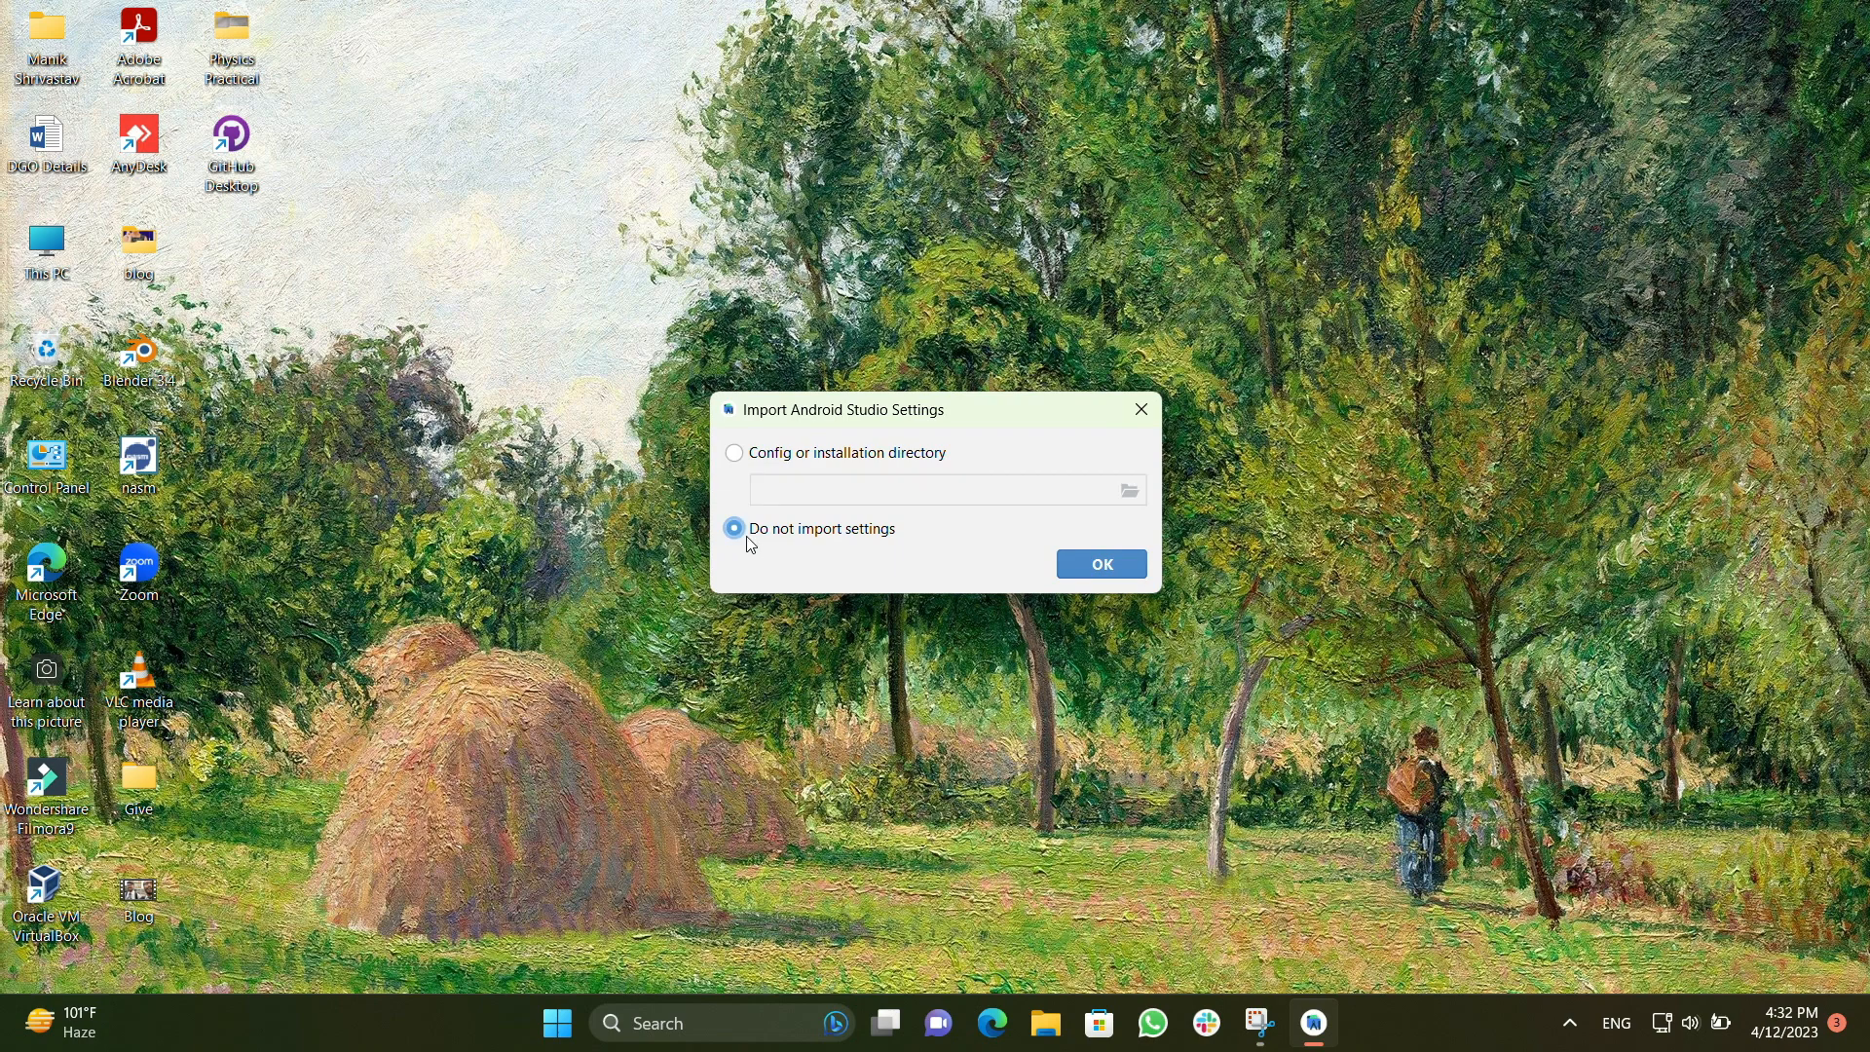
{"action": "left_click", "coordinate": [1115, 564]}
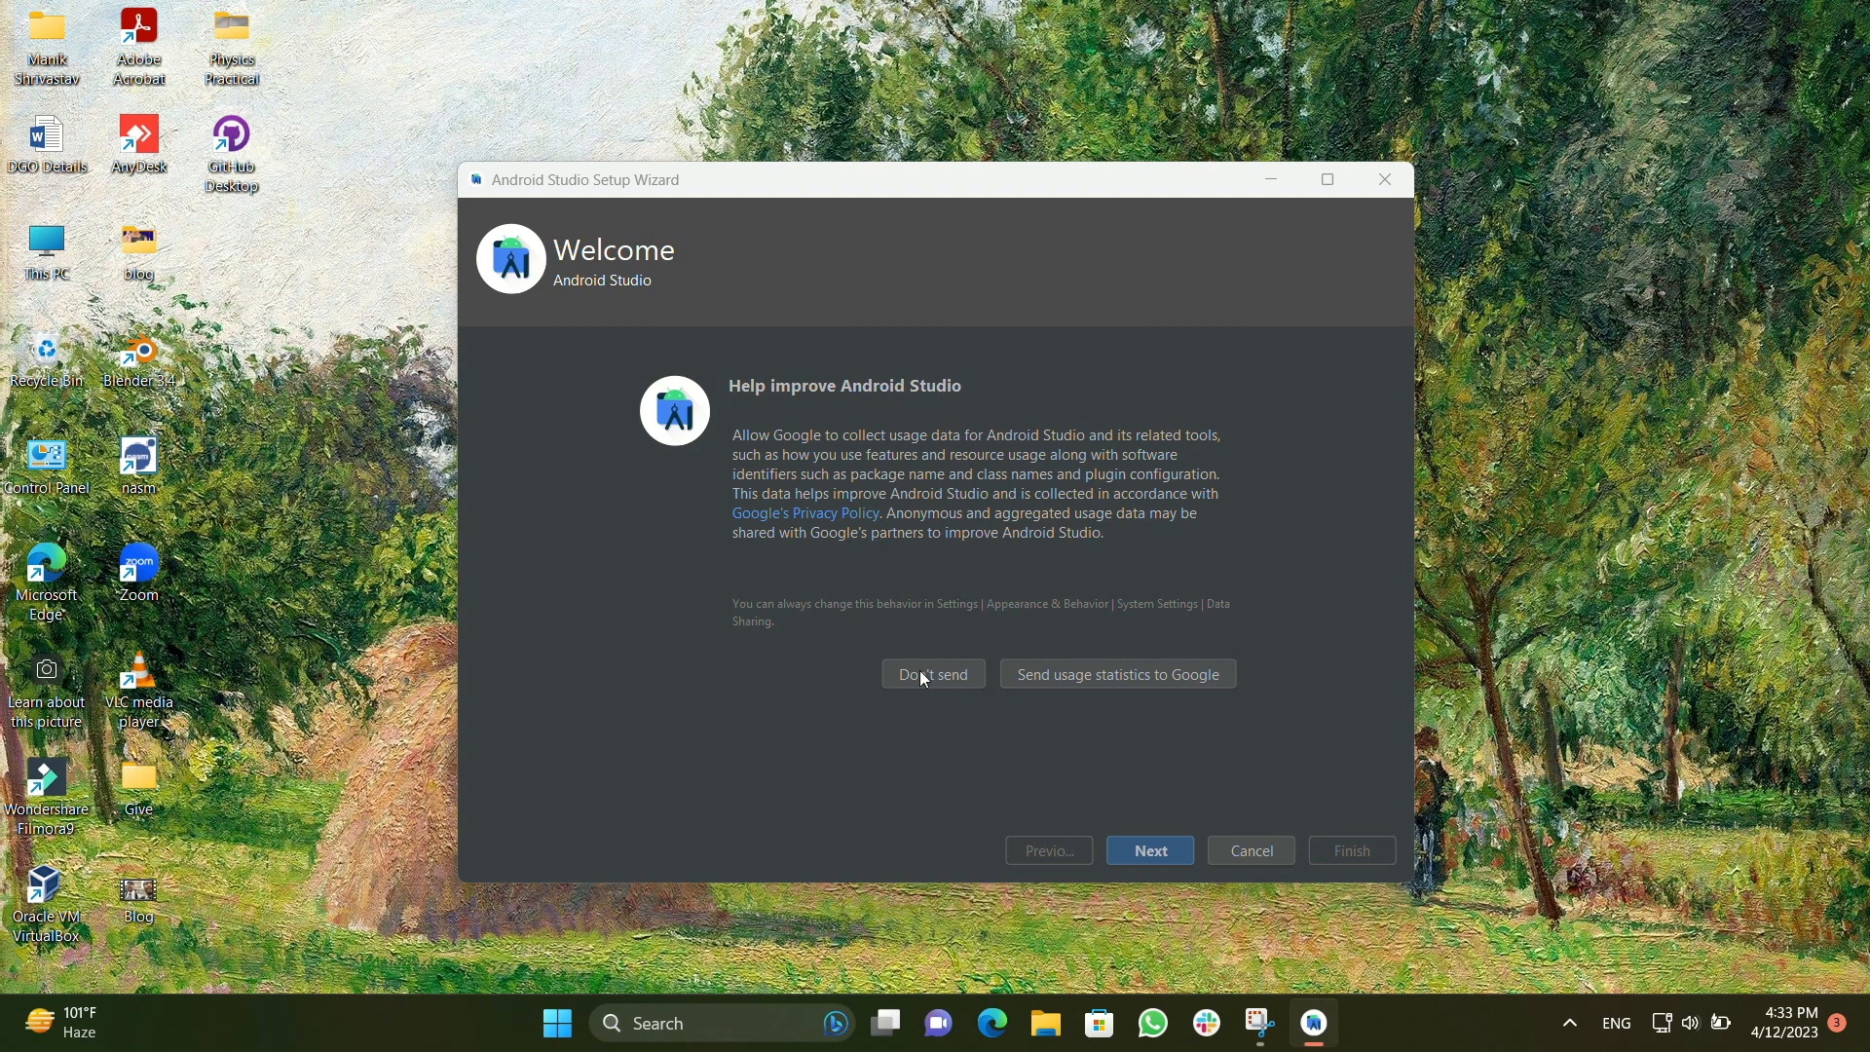
{"action": "left_click", "coordinate": [919, 670]}
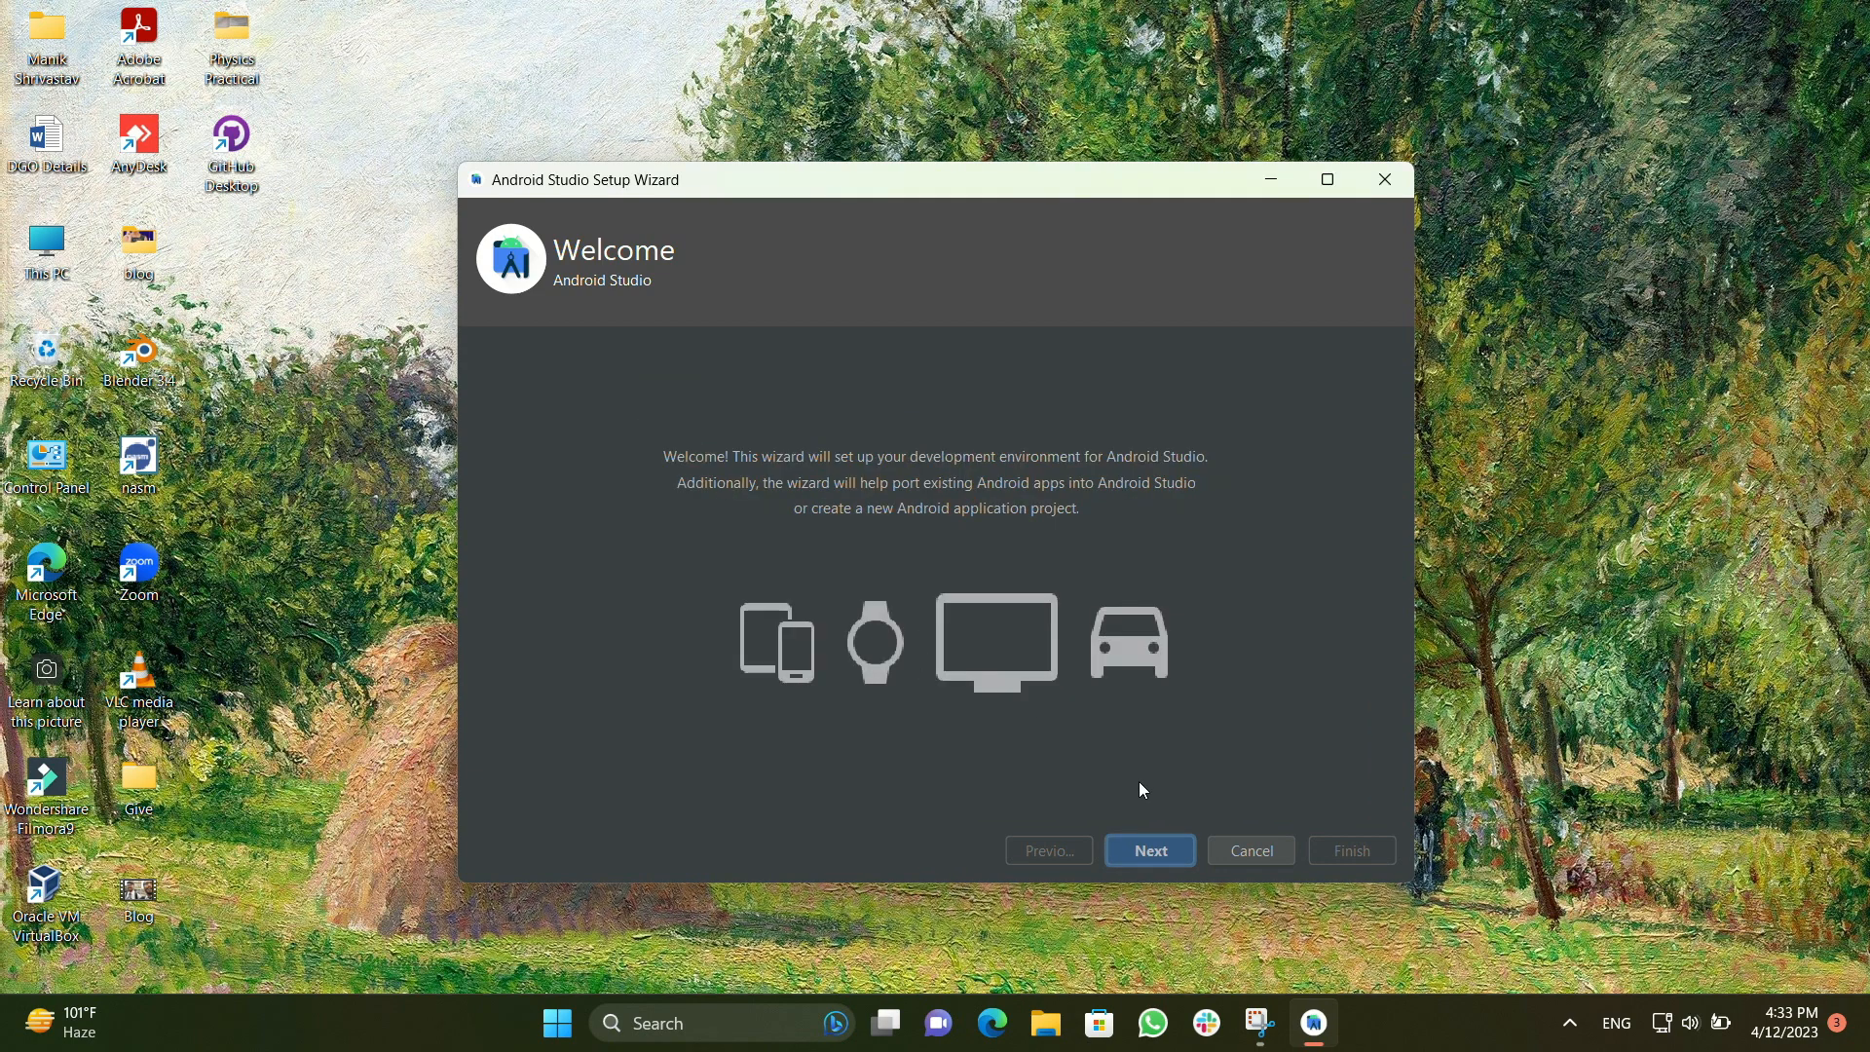
Choose the Standard setup type and the Darcula theme in the setup wizard, and review the installation settings
{"action": "left_click", "coordinate": [1151, 855]}
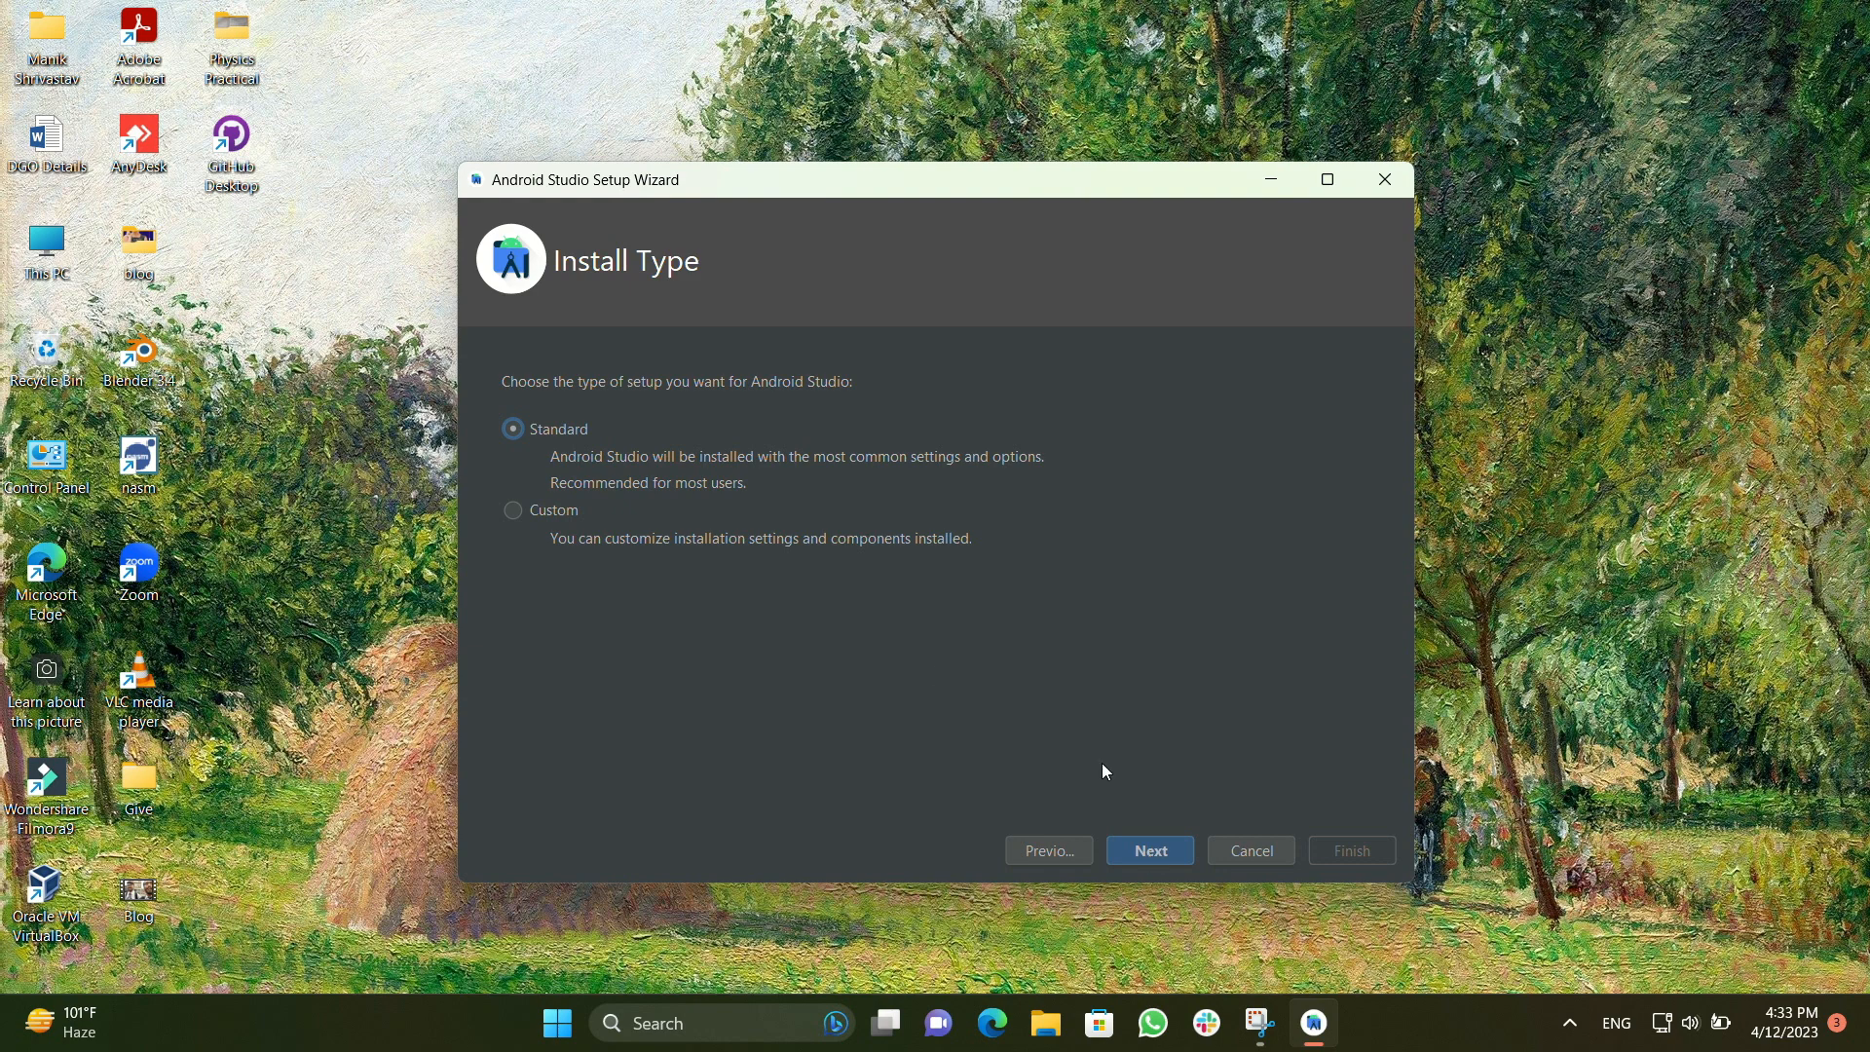
{"action": "left_click", "coordinate": [1142, 844]}
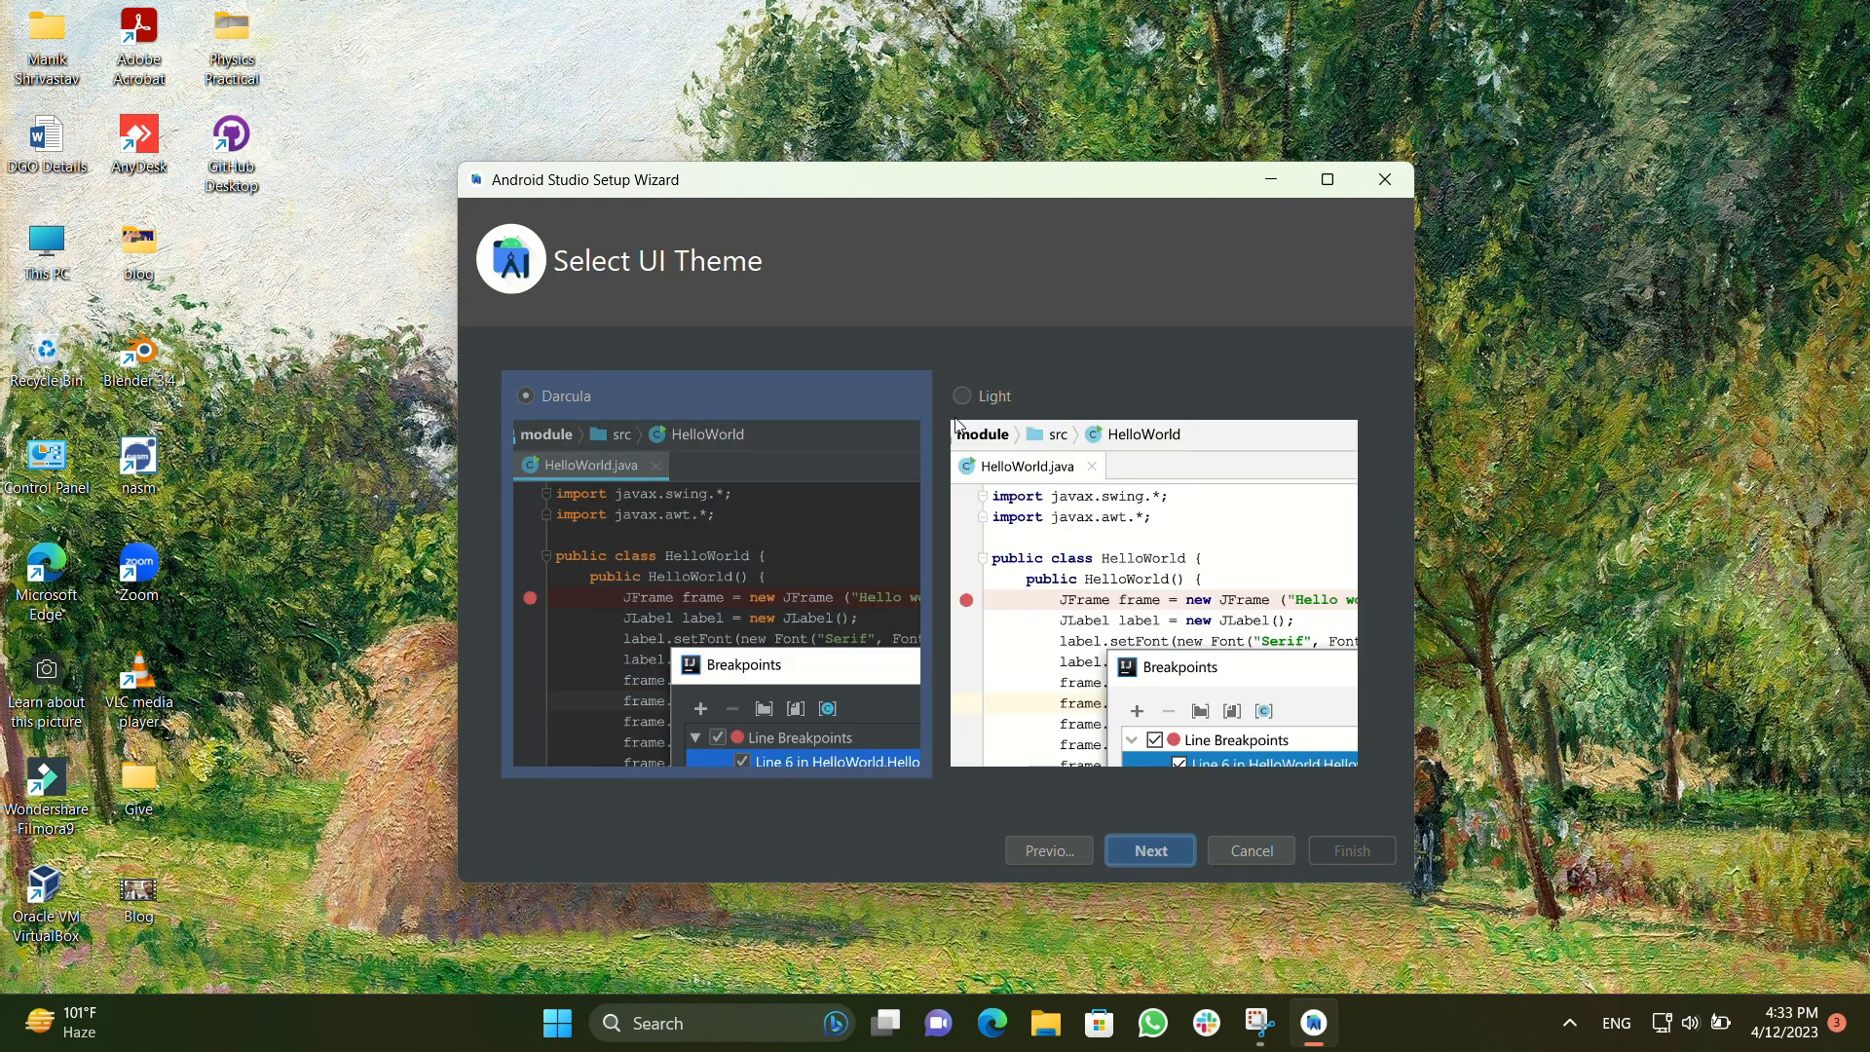
{"action": "left_click", "coordinate": [956, 398]}
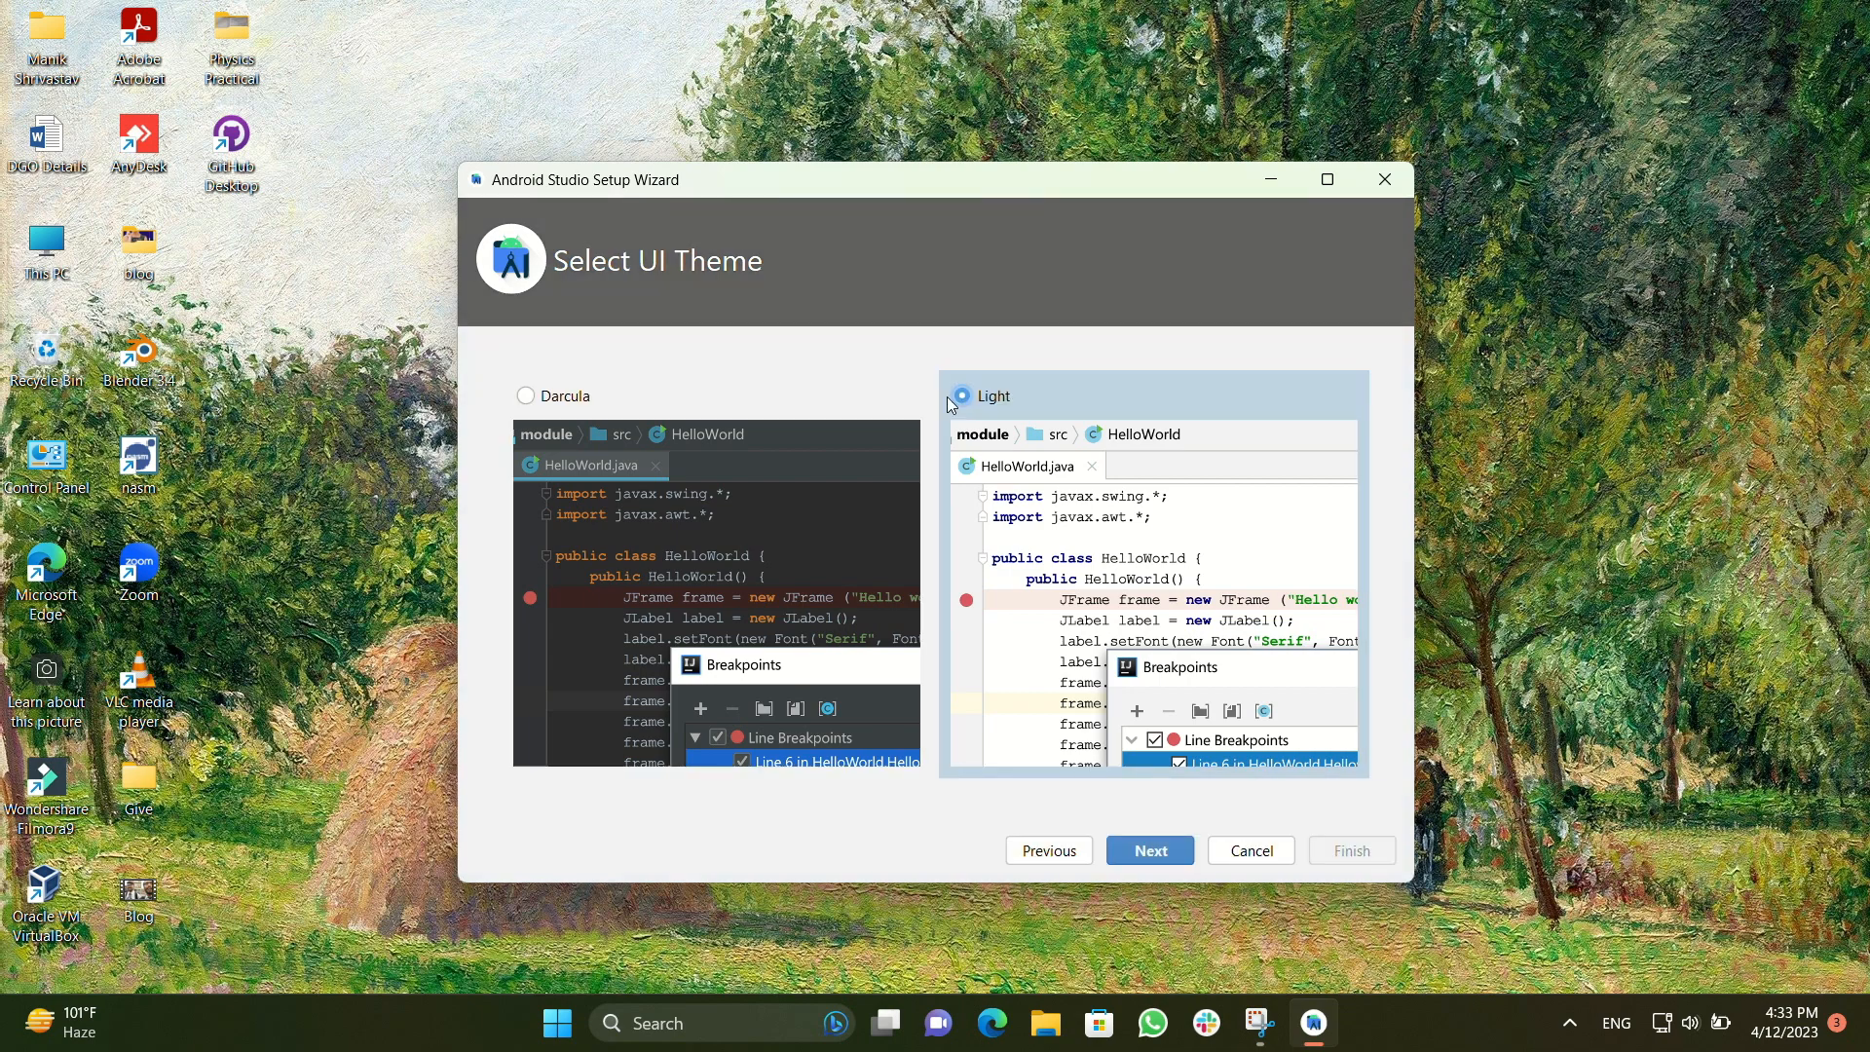
{"action": "left_click", "coordinate": [526, 396]}
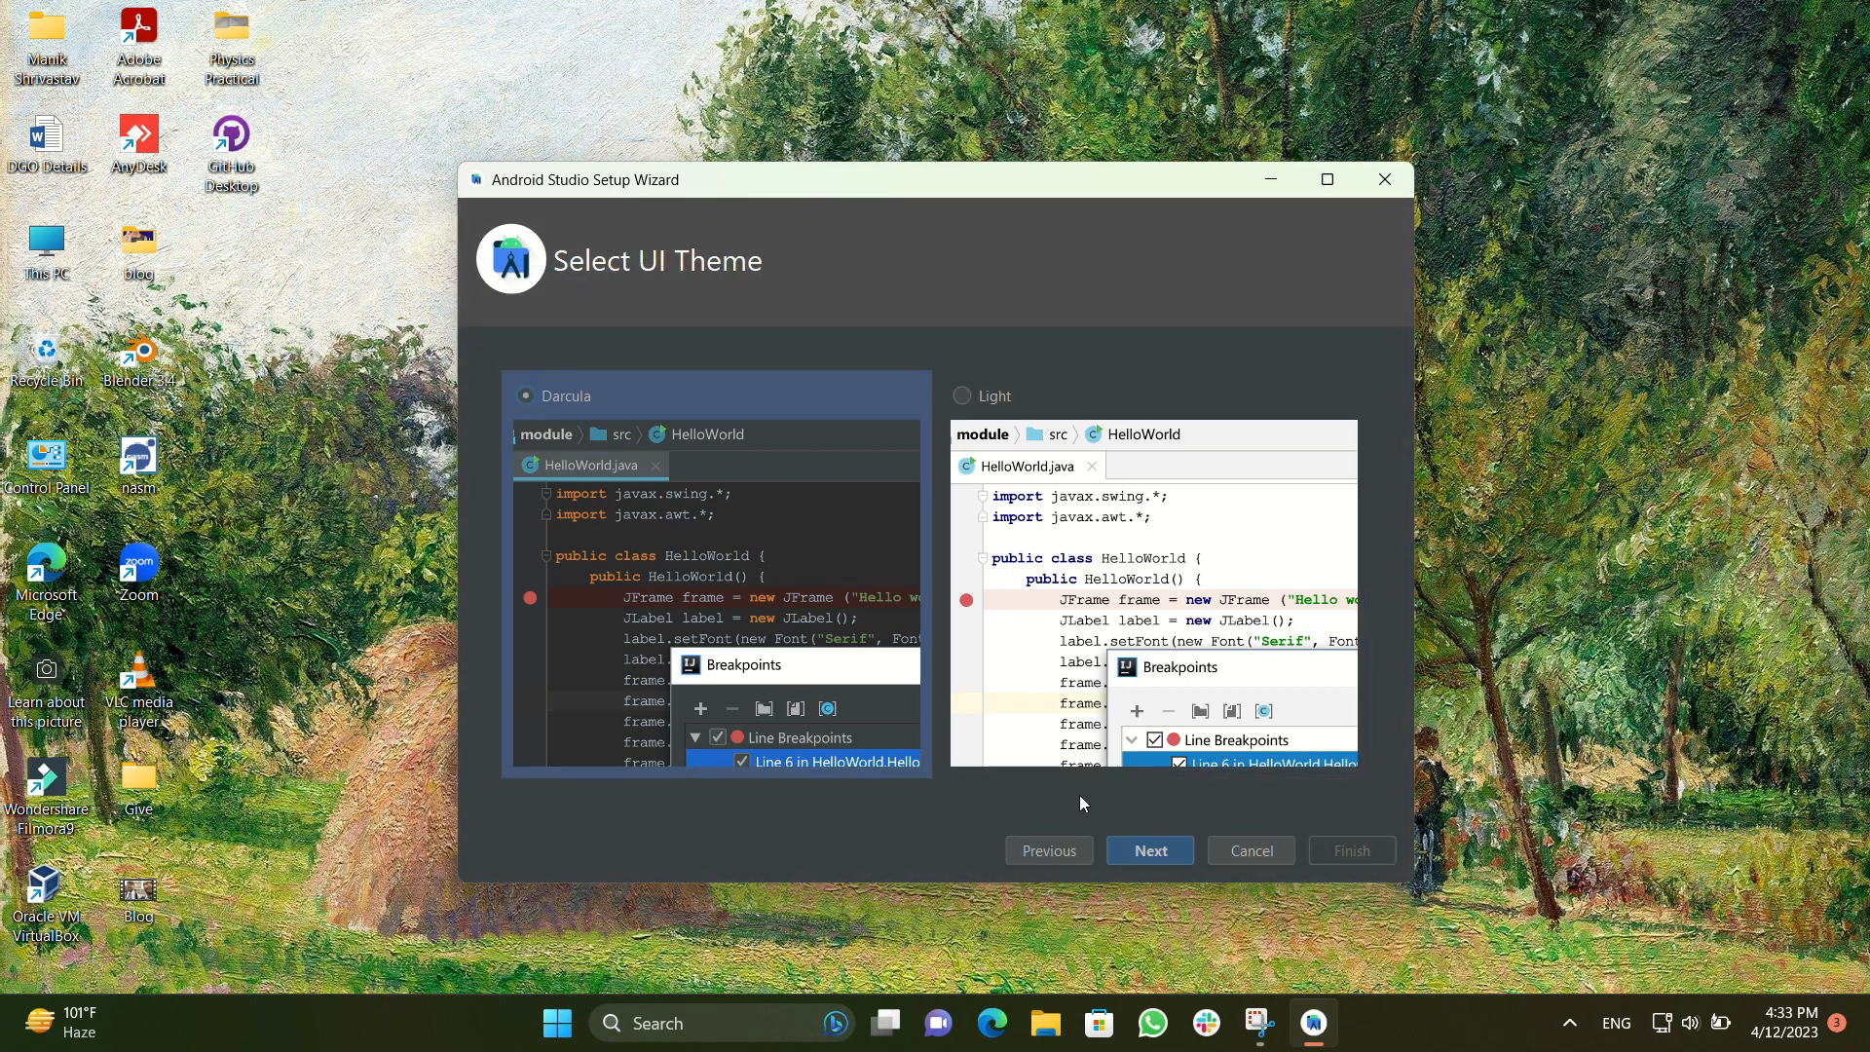
{"action": "left_click", "coordinate": [1151, 851]}
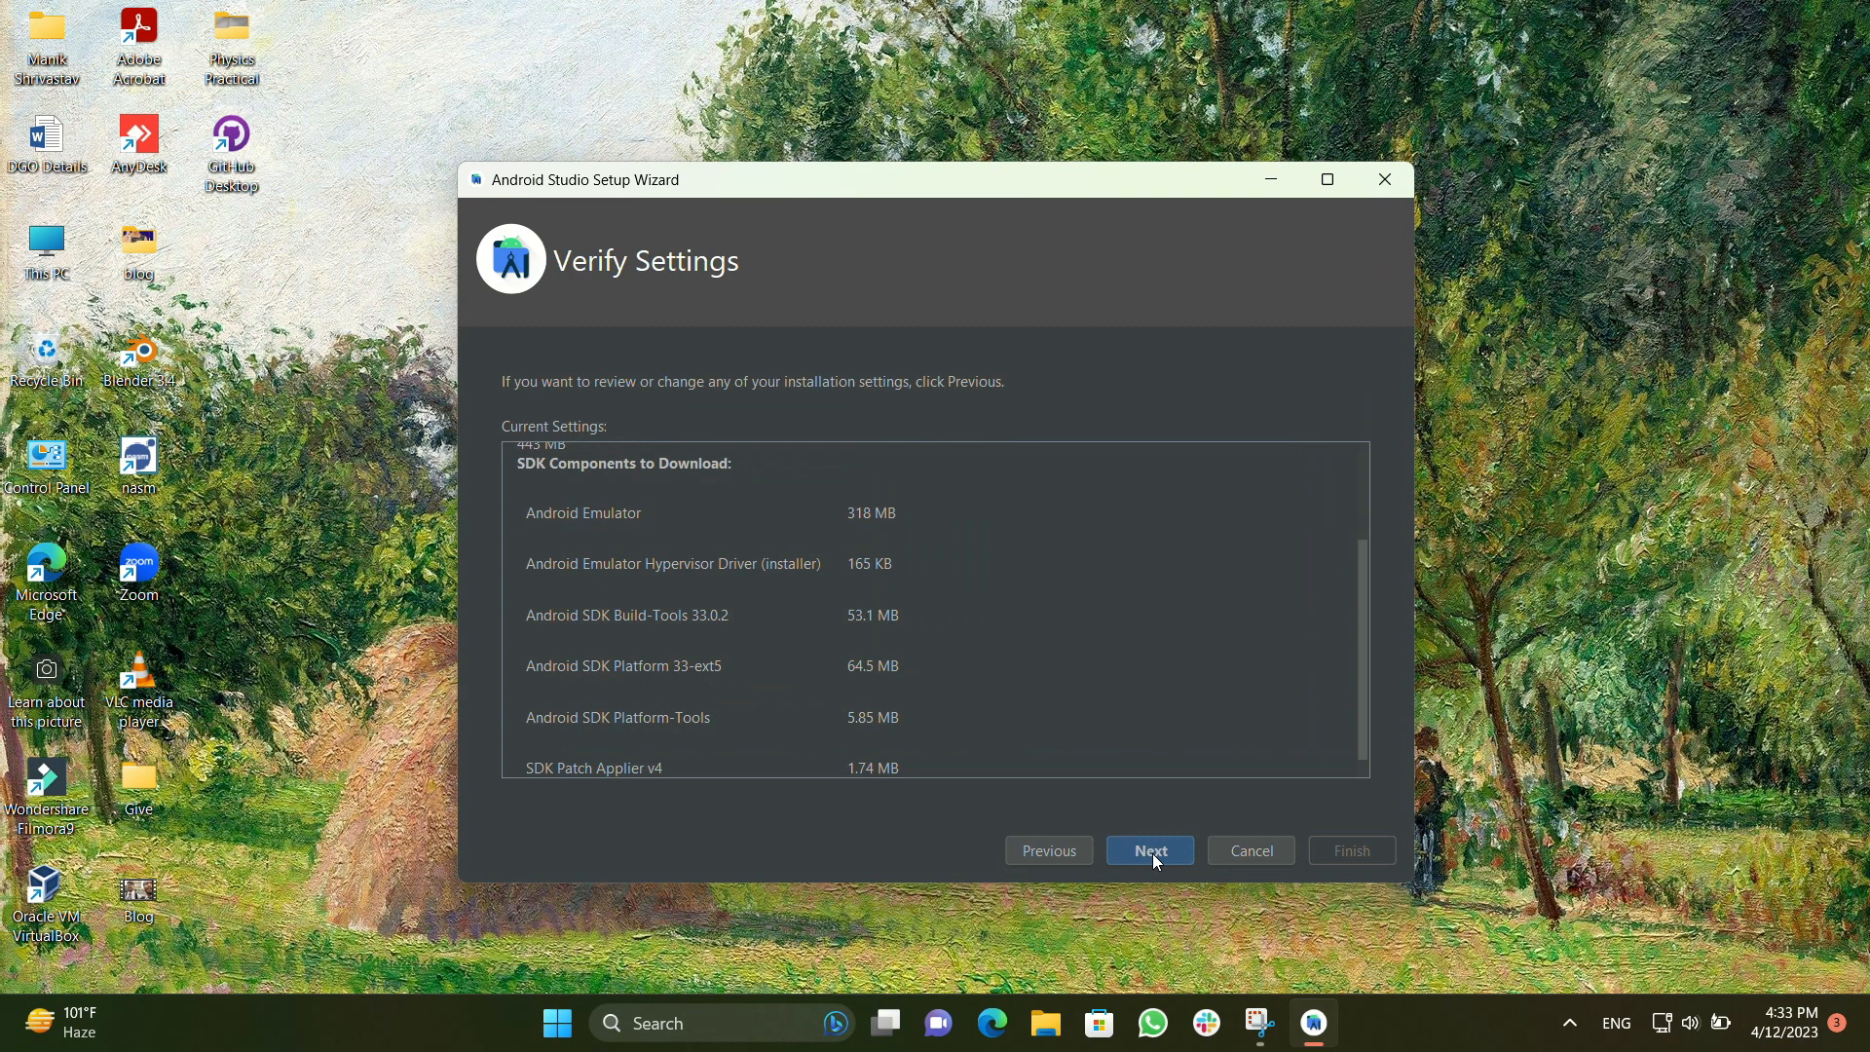
{"action": "scroll", "coordinate": [1031, 618], "scroll_direction": "up", "scroll_amount": 3}
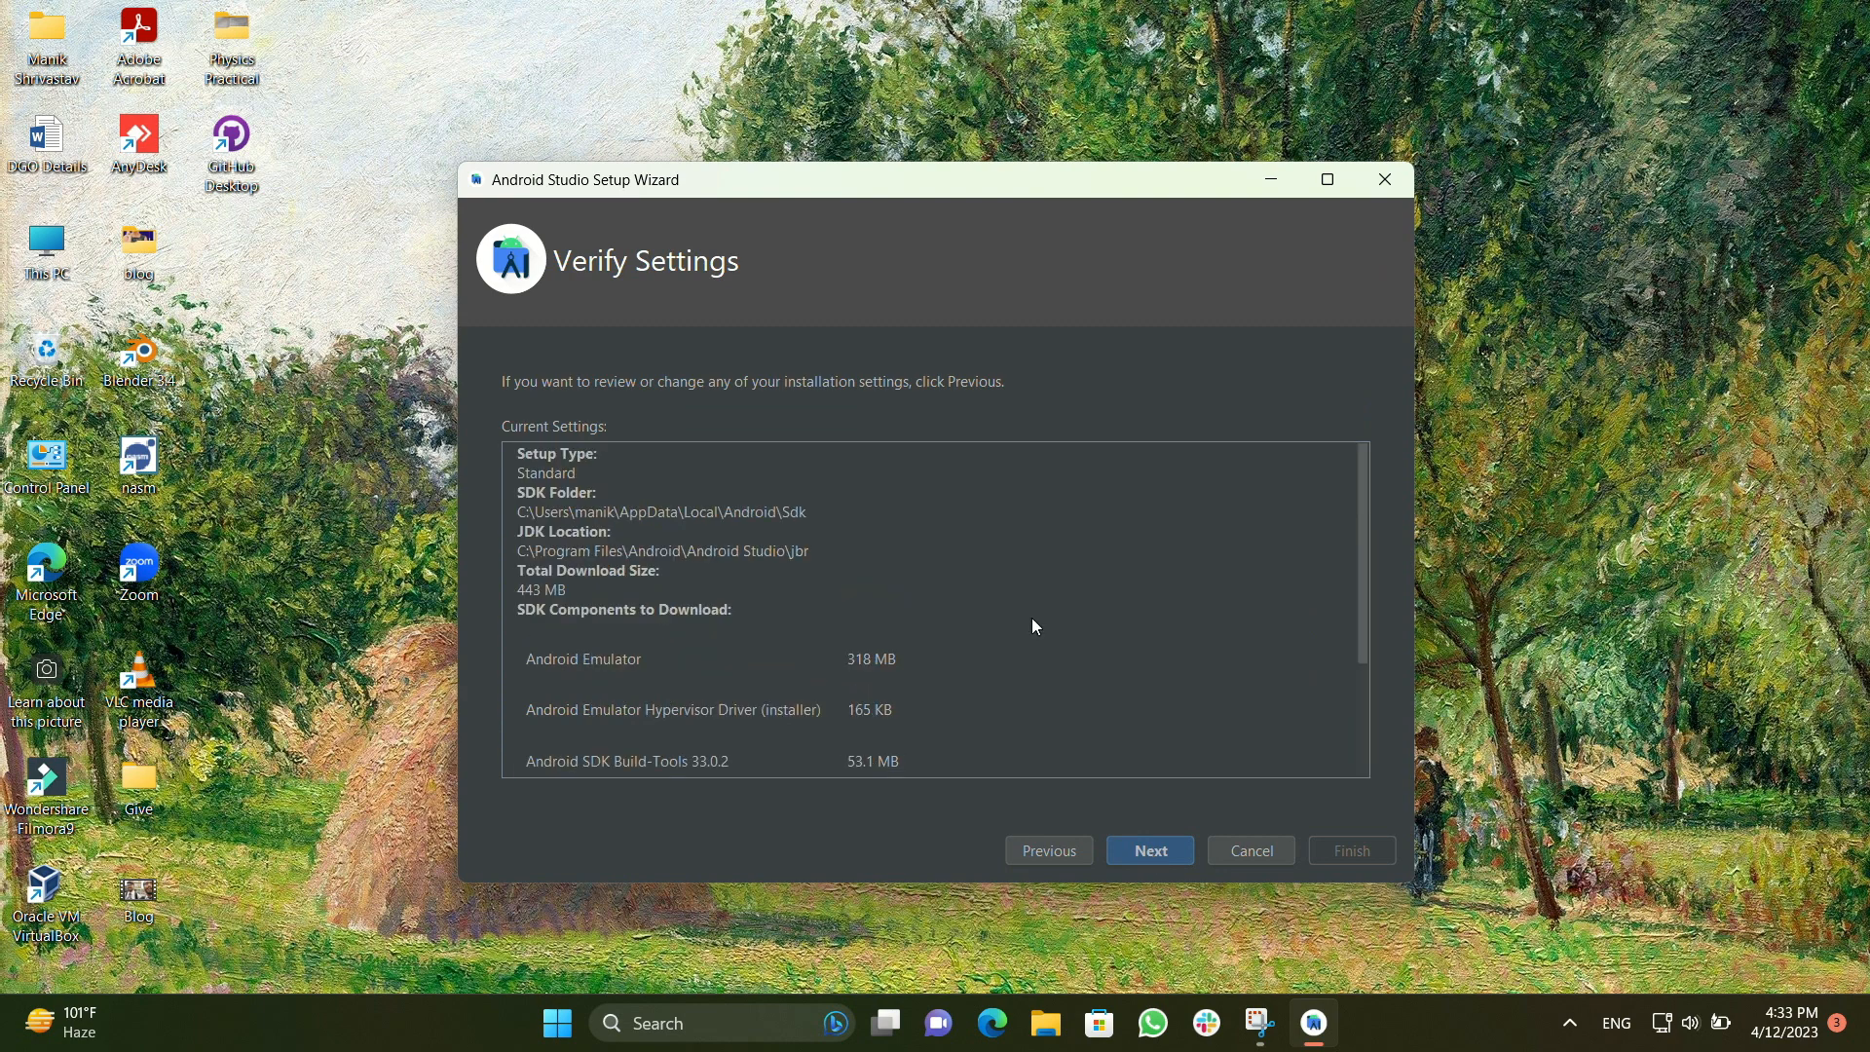
Accept the android-sdk-license agreement and complete the SDK component download with its details shown, closing the setup wizard
{"action": "left_click", "coordinate": [1150, 855]}
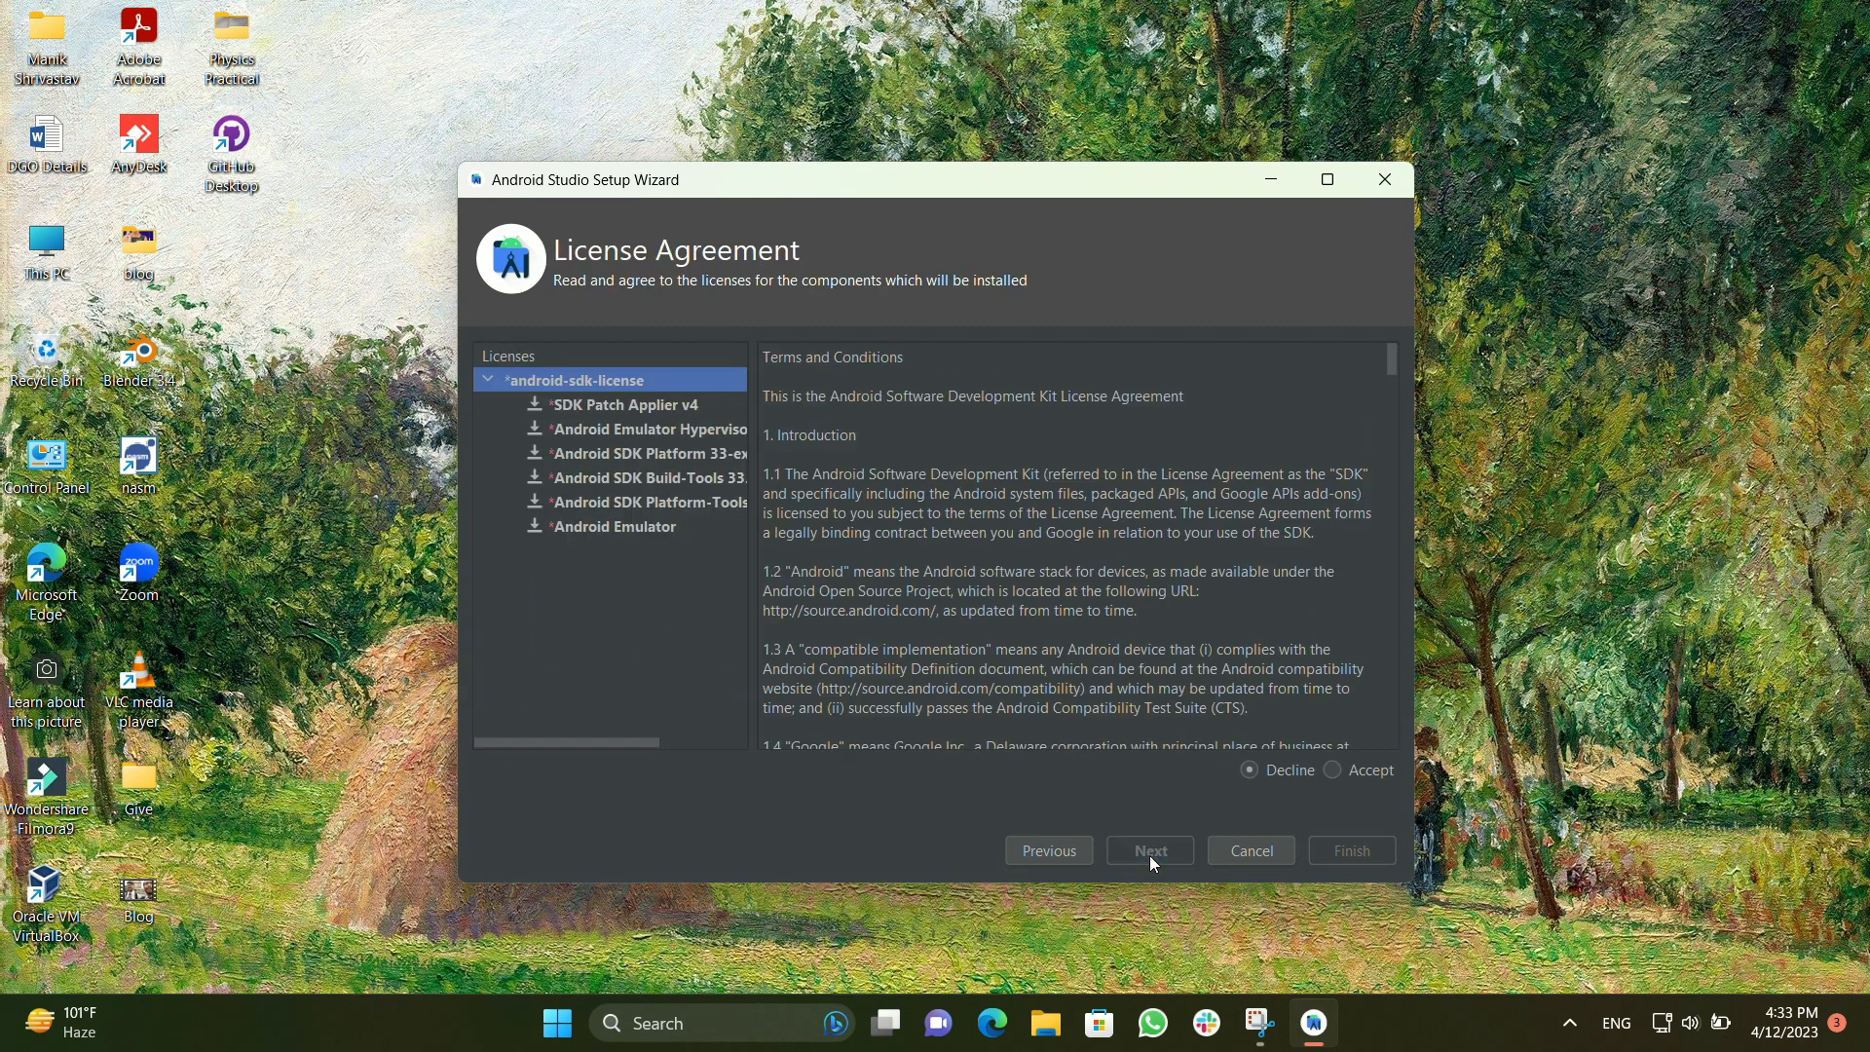
{"action": "left_click", "coordinate": [1333, 769]}
{"action": "scroll", "coordinate": [1040, 558], "scroll_direction": "down", "scroll_amount": 10}
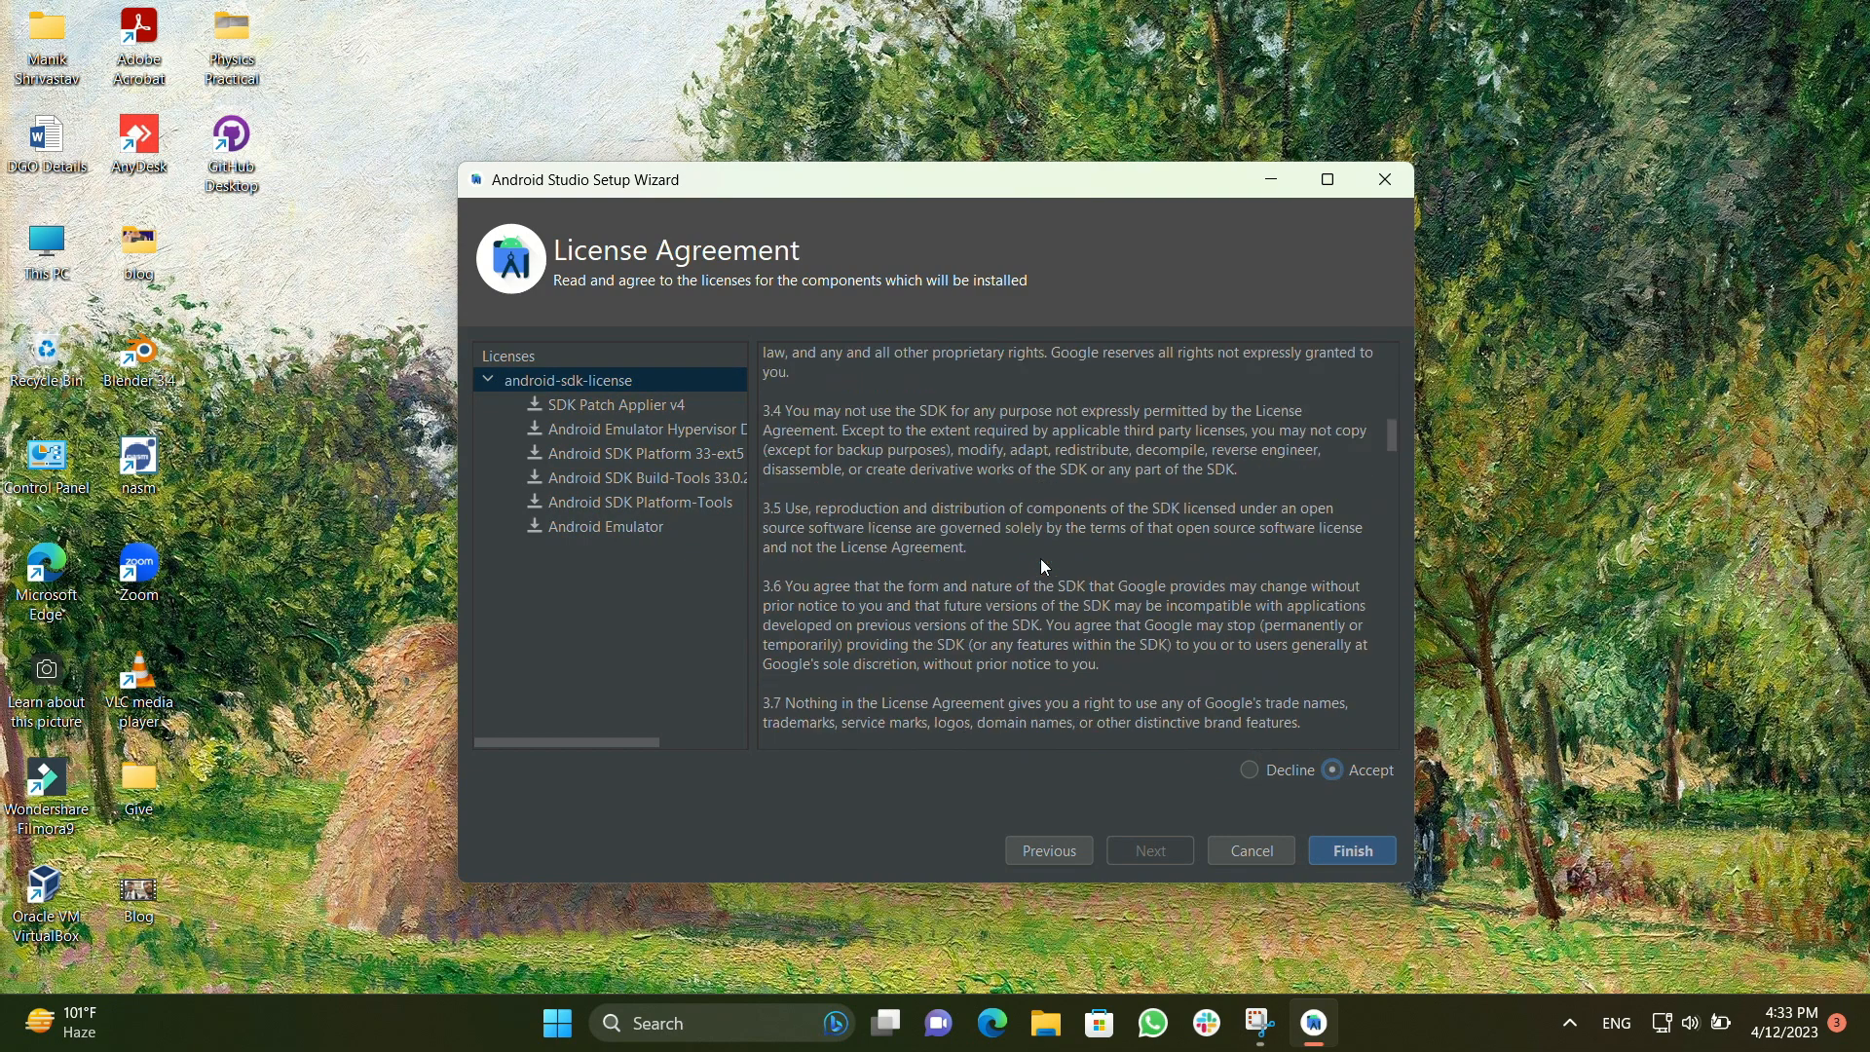
{"action": "scroll", "coordinate": [1040, 558], "scroll_direction": "down", "scroll_amount": 20}
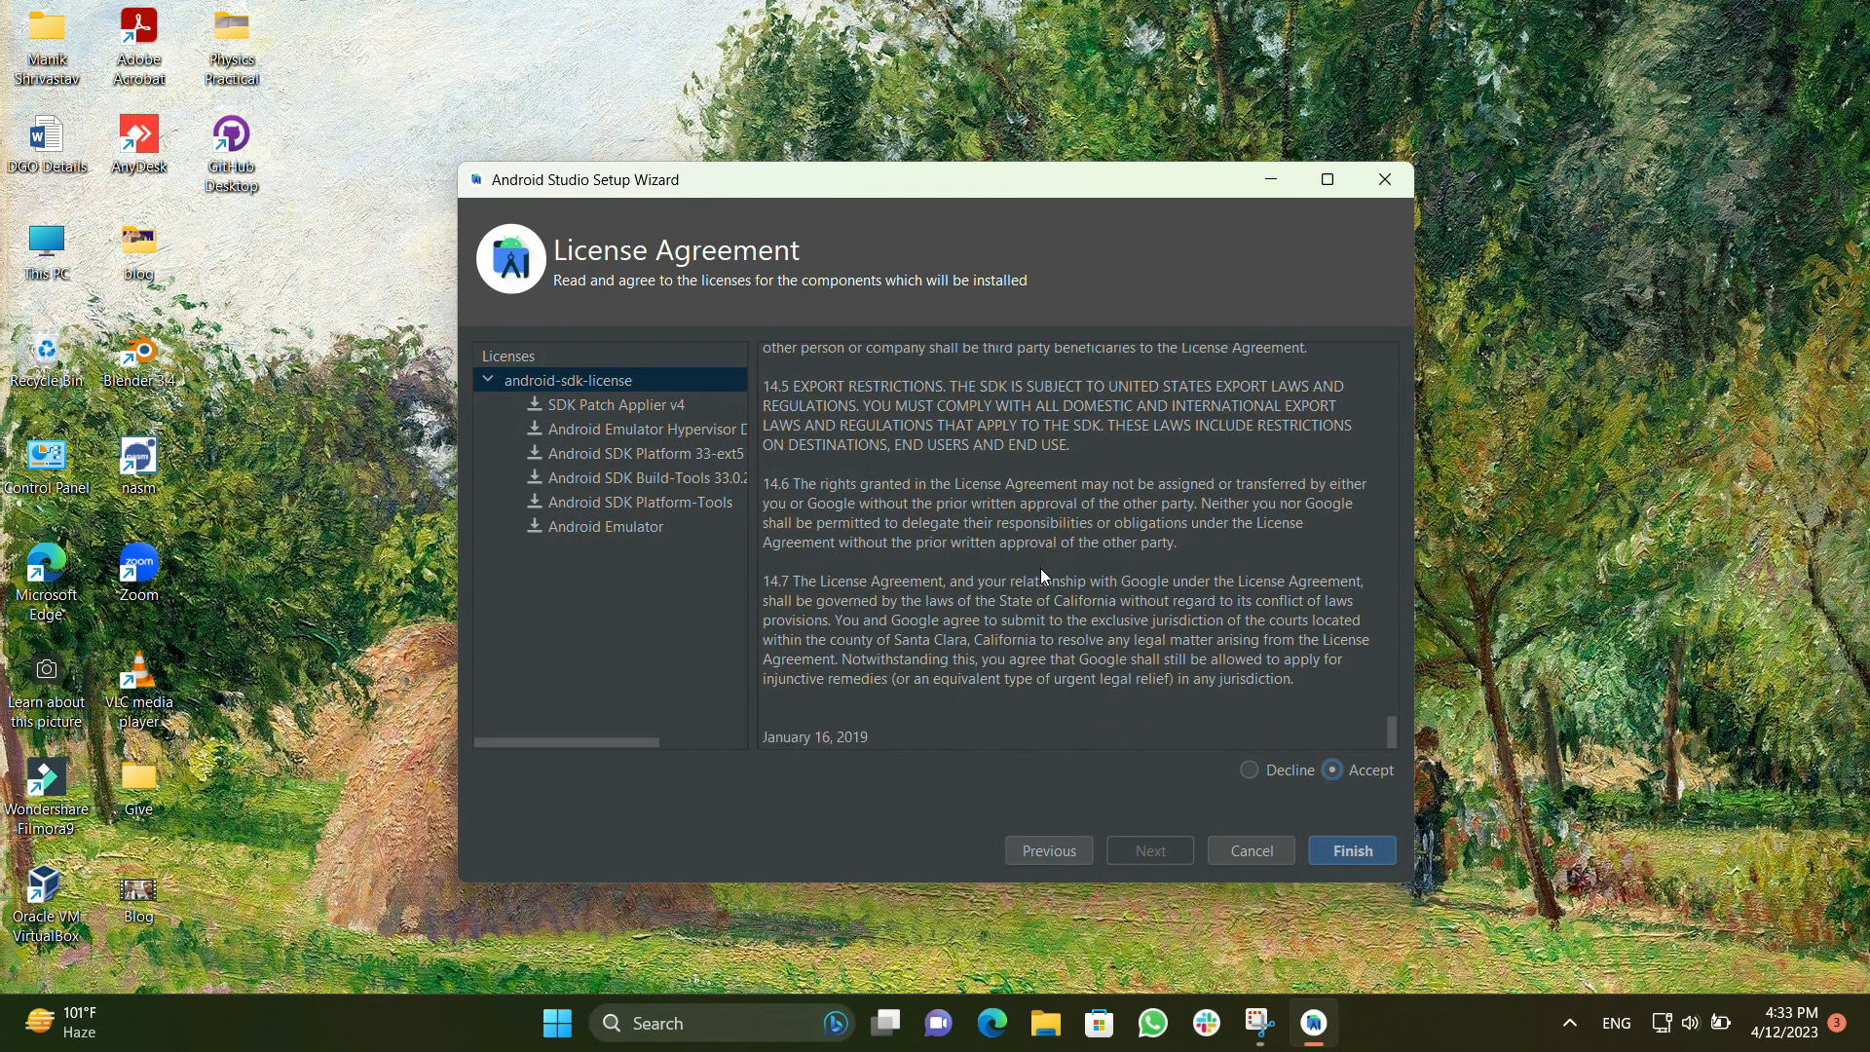
{"action": "left_click", "coordinate": [1340, 853]}
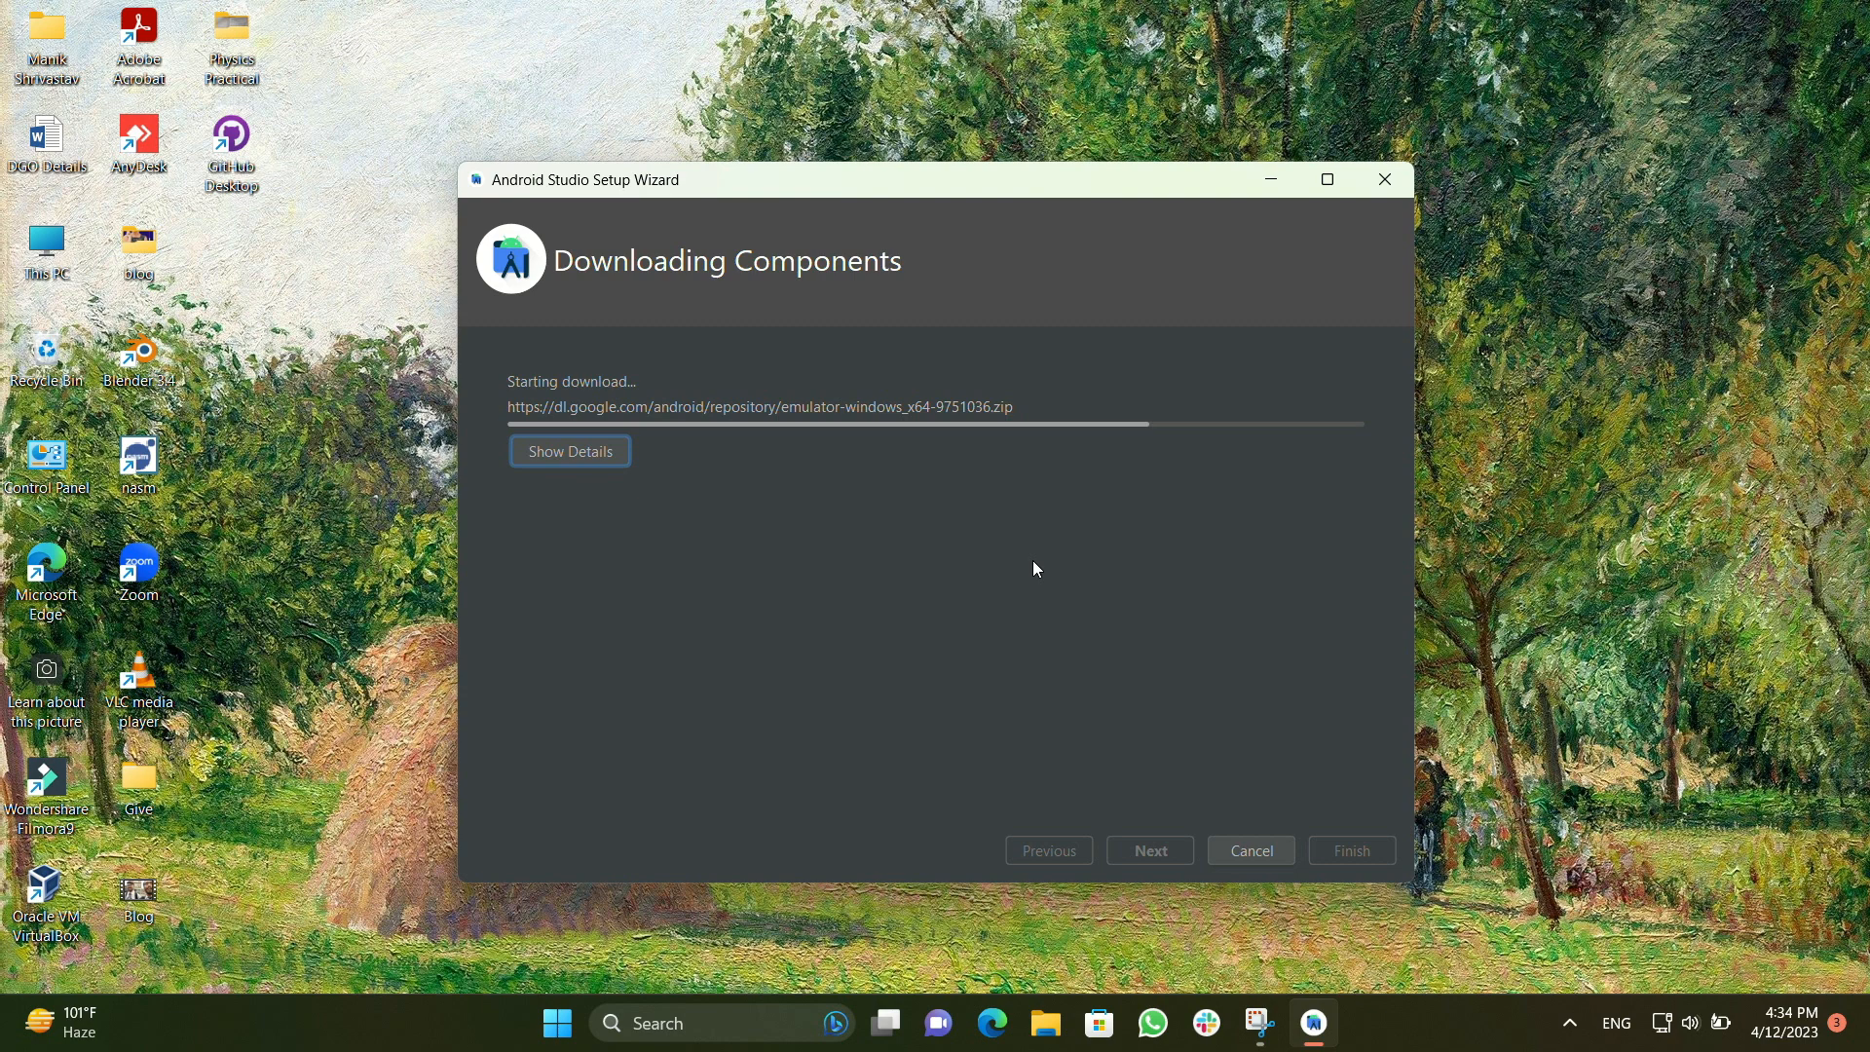
{"action": "left_click", "coordinate": [563, 469]}
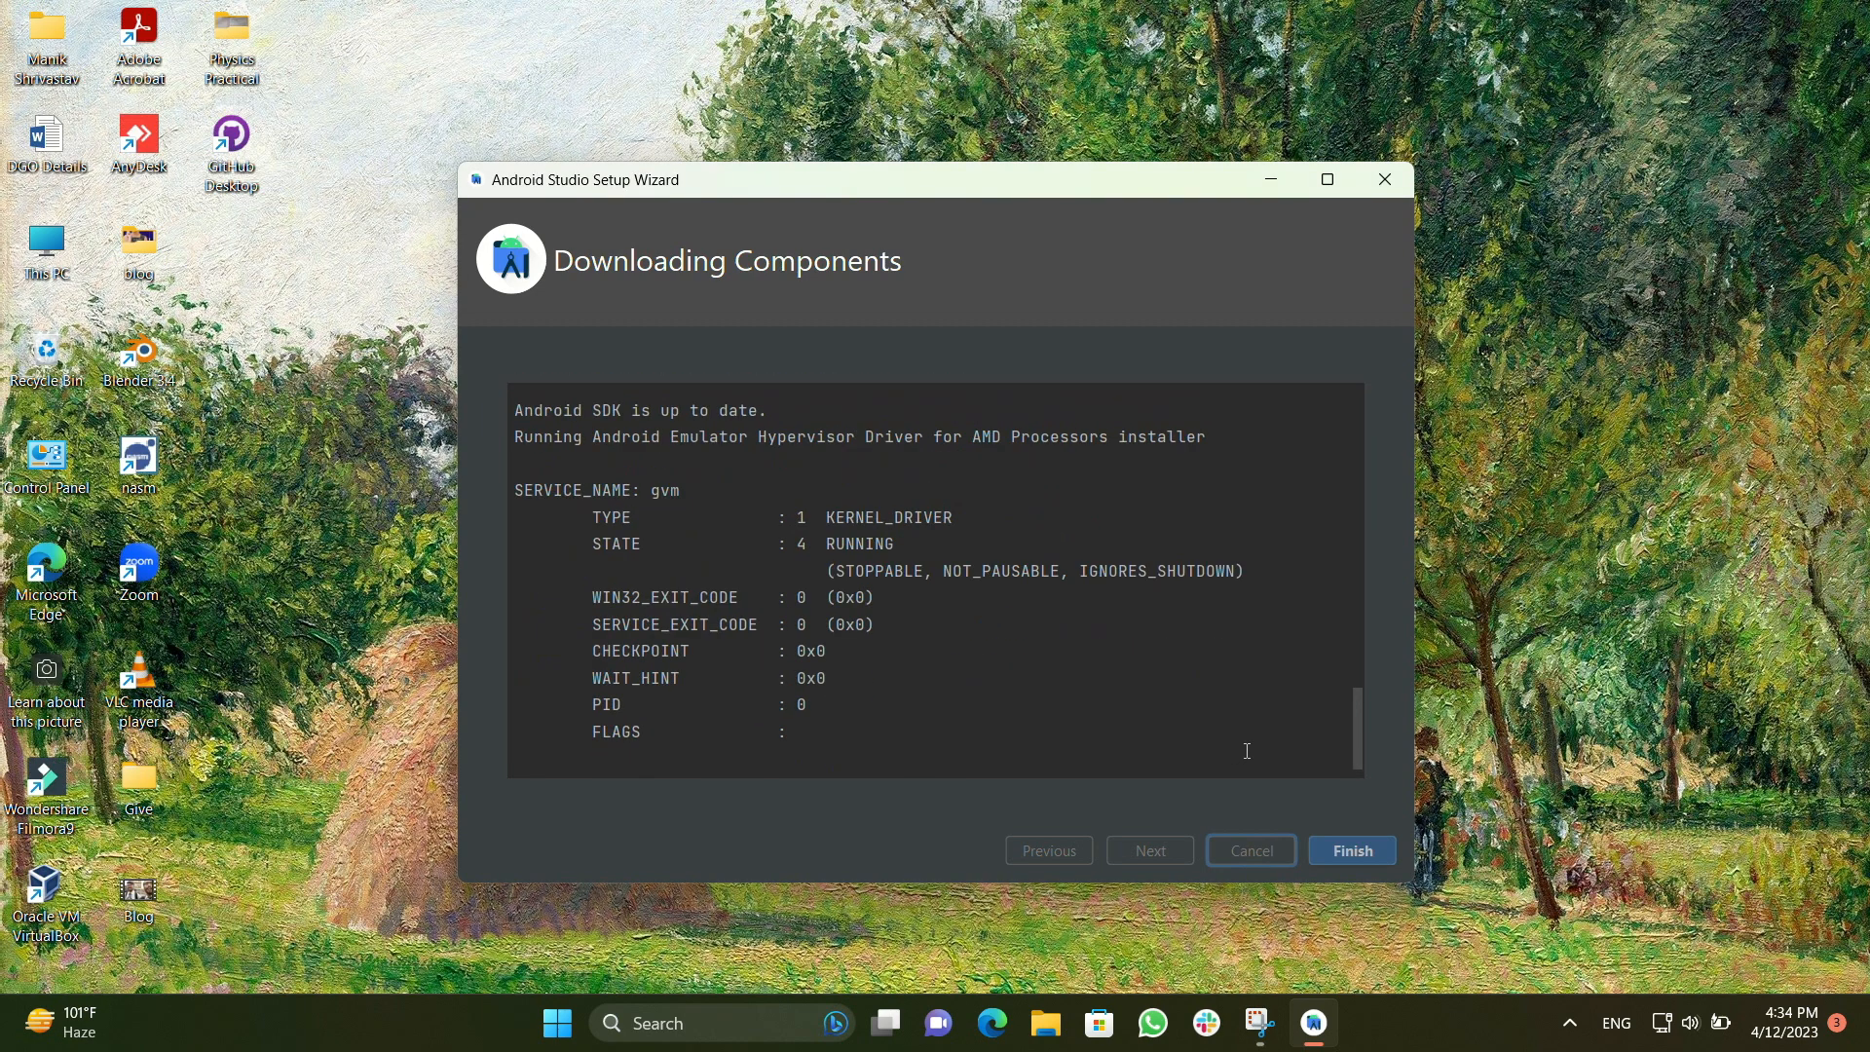
{"action": "left_click", "coordinate": [1342, 859]}
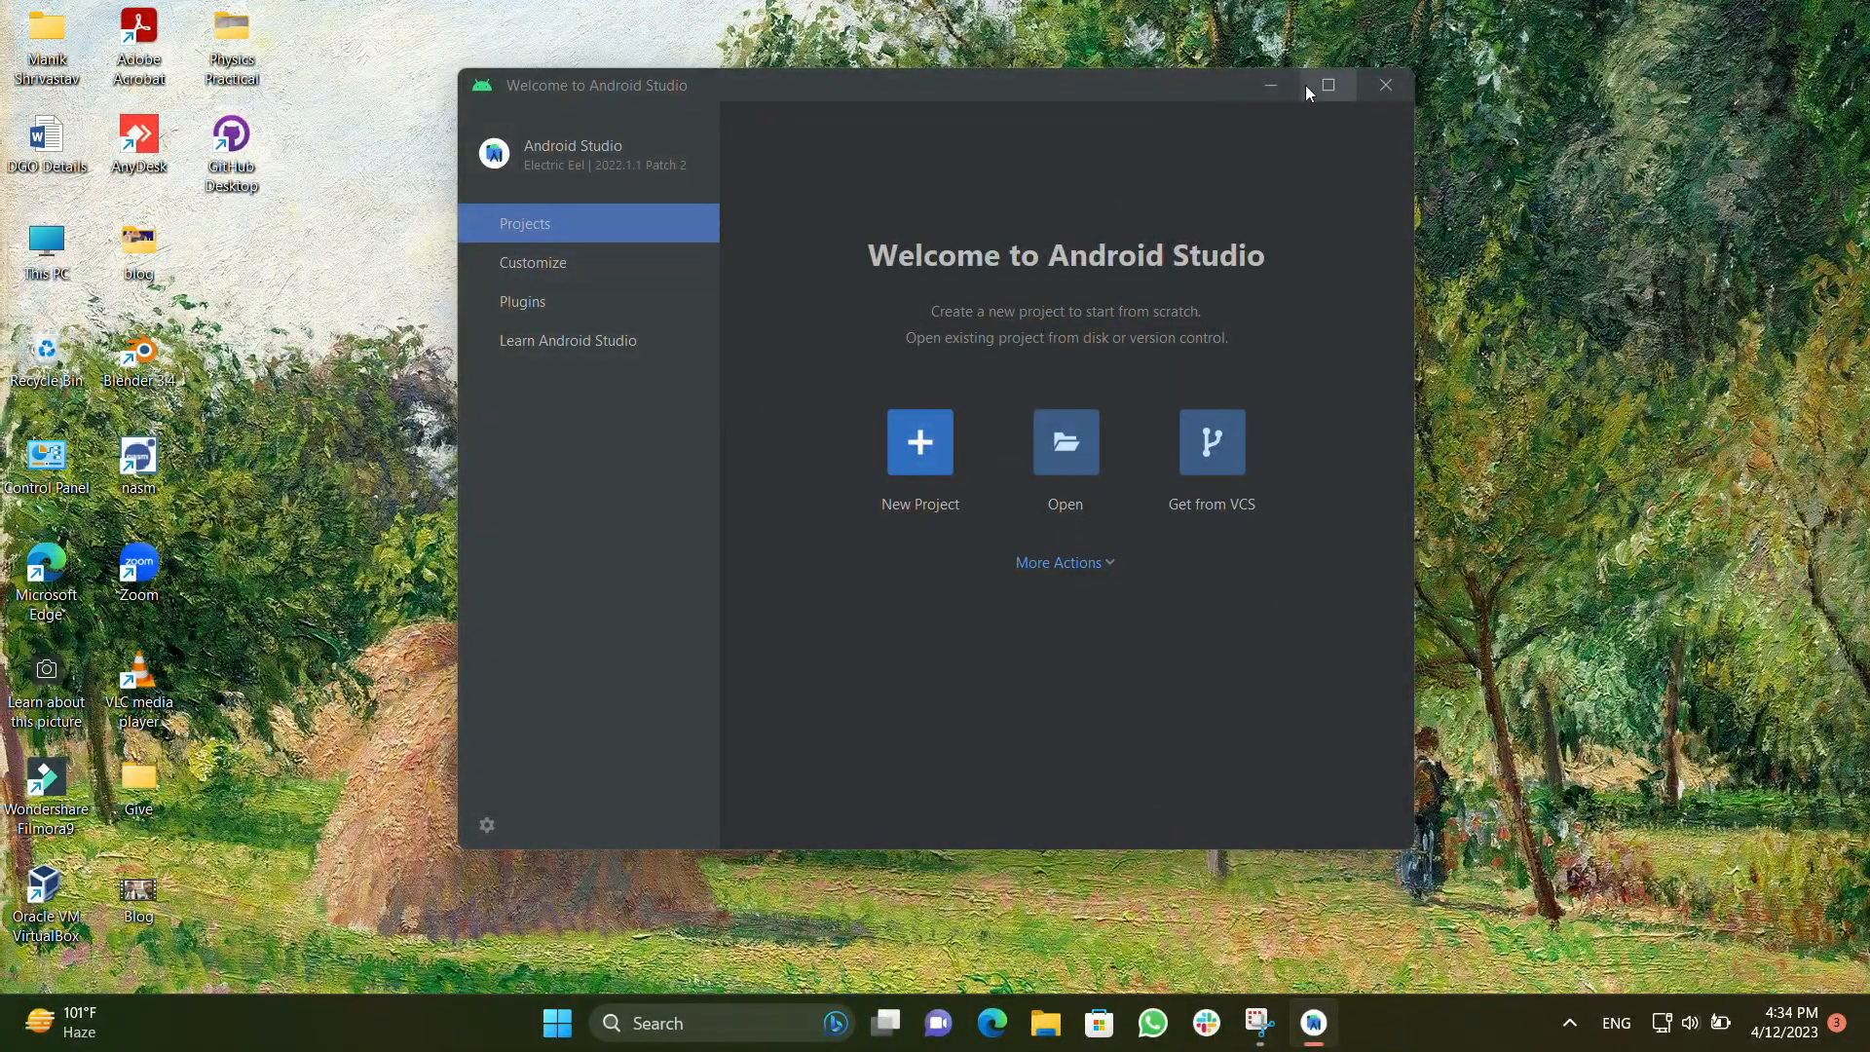
Maximize the welcome window and start a new project from the Phone and Tablet template Empty Activity
{"action": "left_click", "coordinate": [1328, 86]}
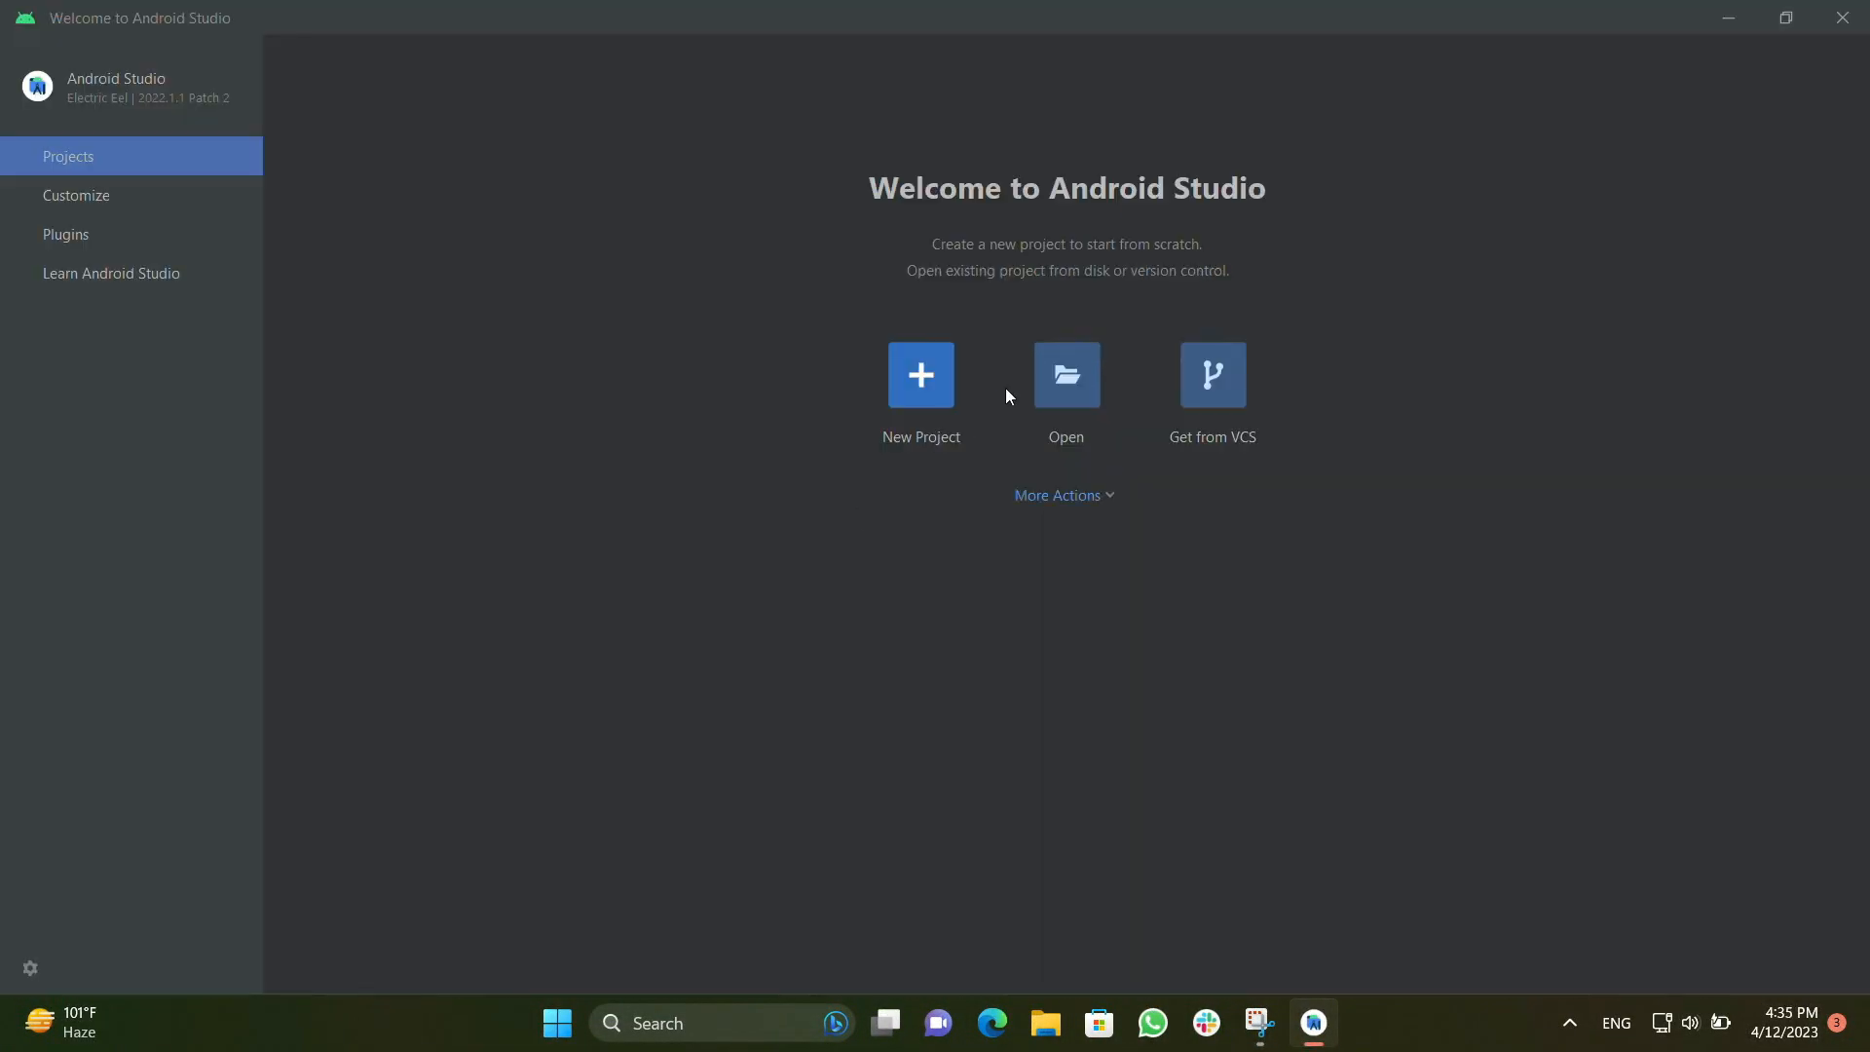
{"action": "left_click", "coordinate": [921, 380]}
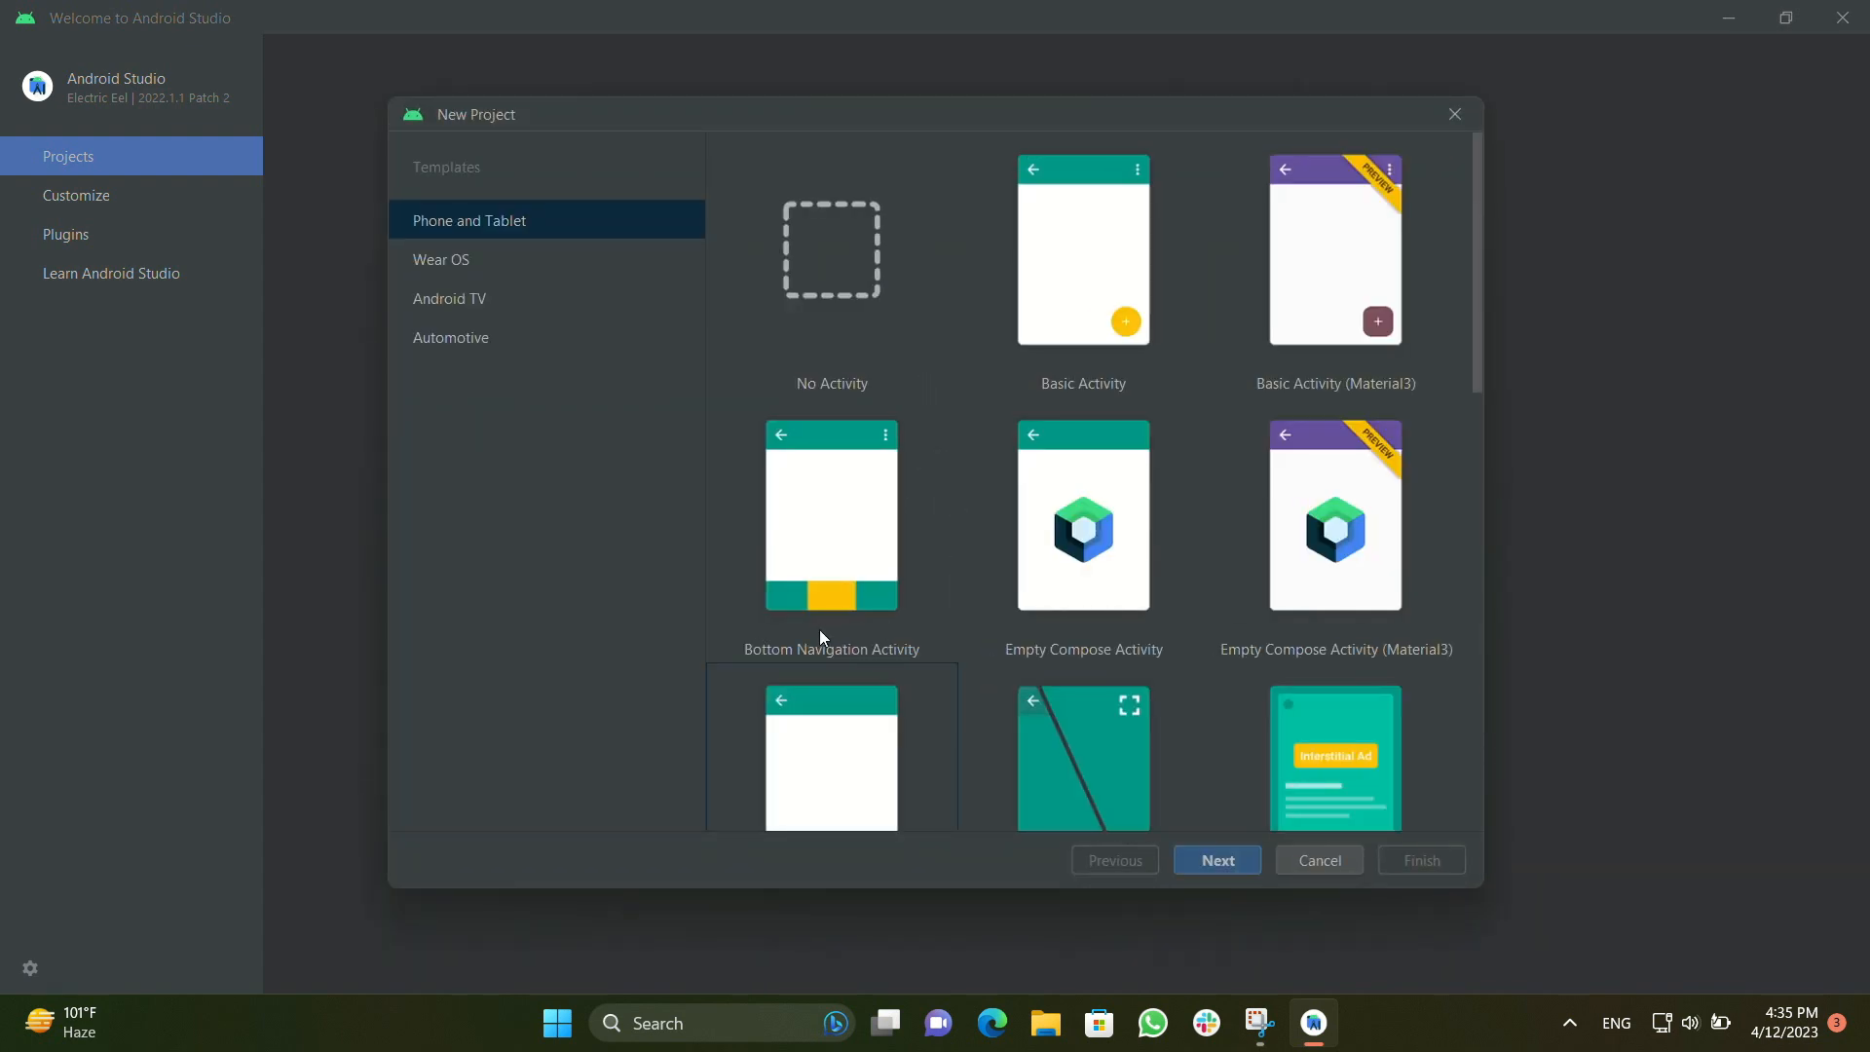
{"action": "scroll", "coordinate": [820, 632], "scroll_direction": "down", "scroll_amount": 3}
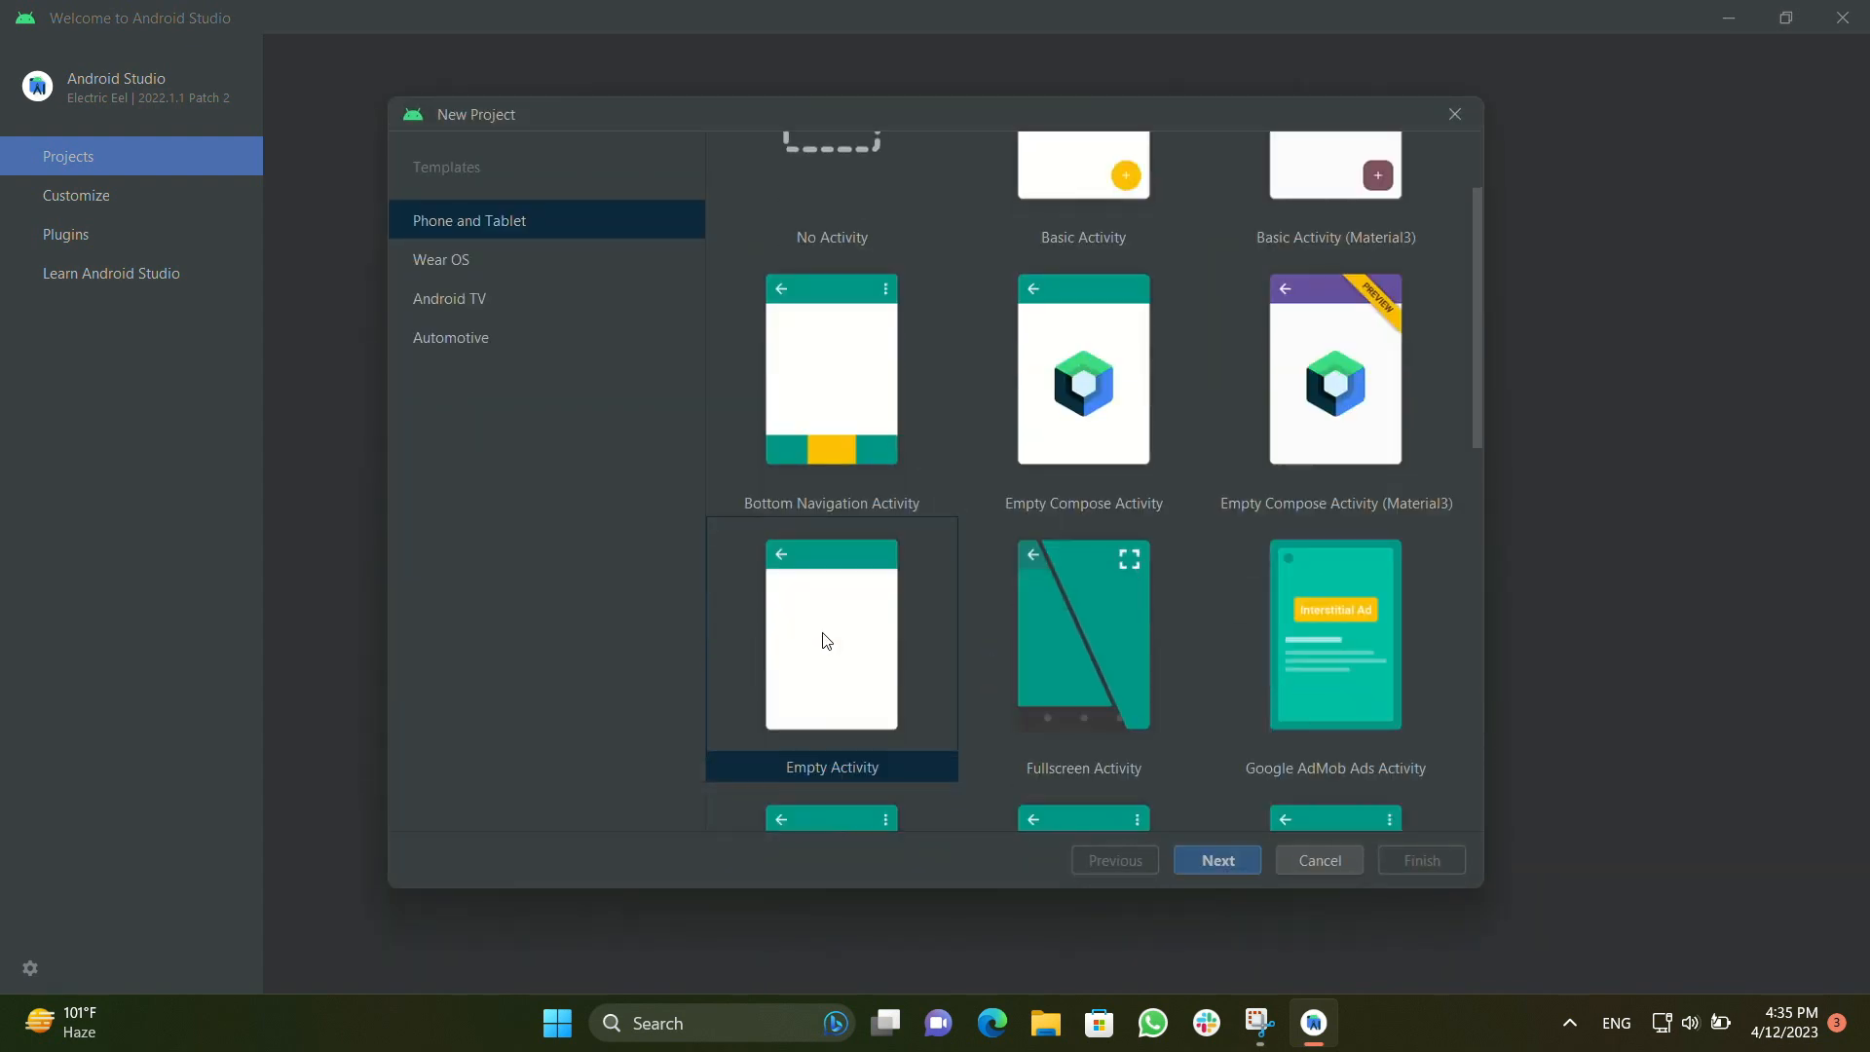
{"action": "left_click", "coordinate": [884, 652]}
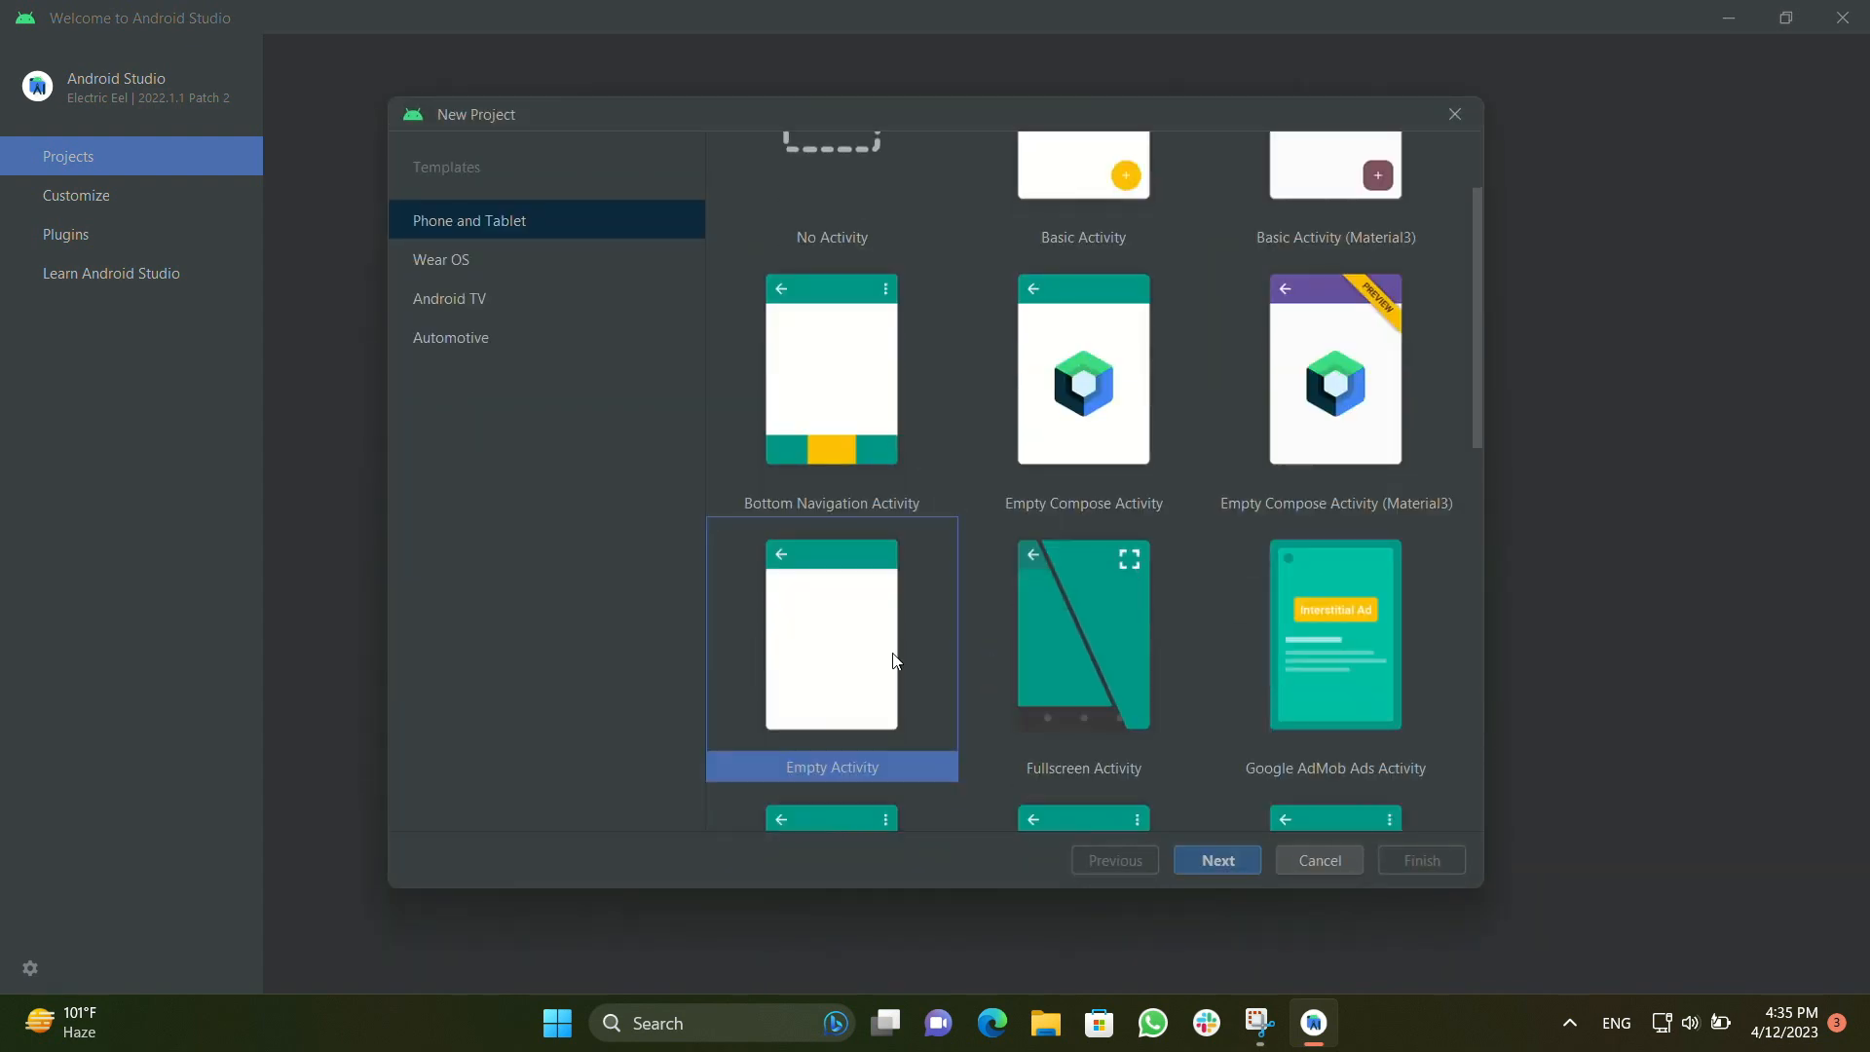
{"action": "left_click", "coordinate": [1217, 860]}
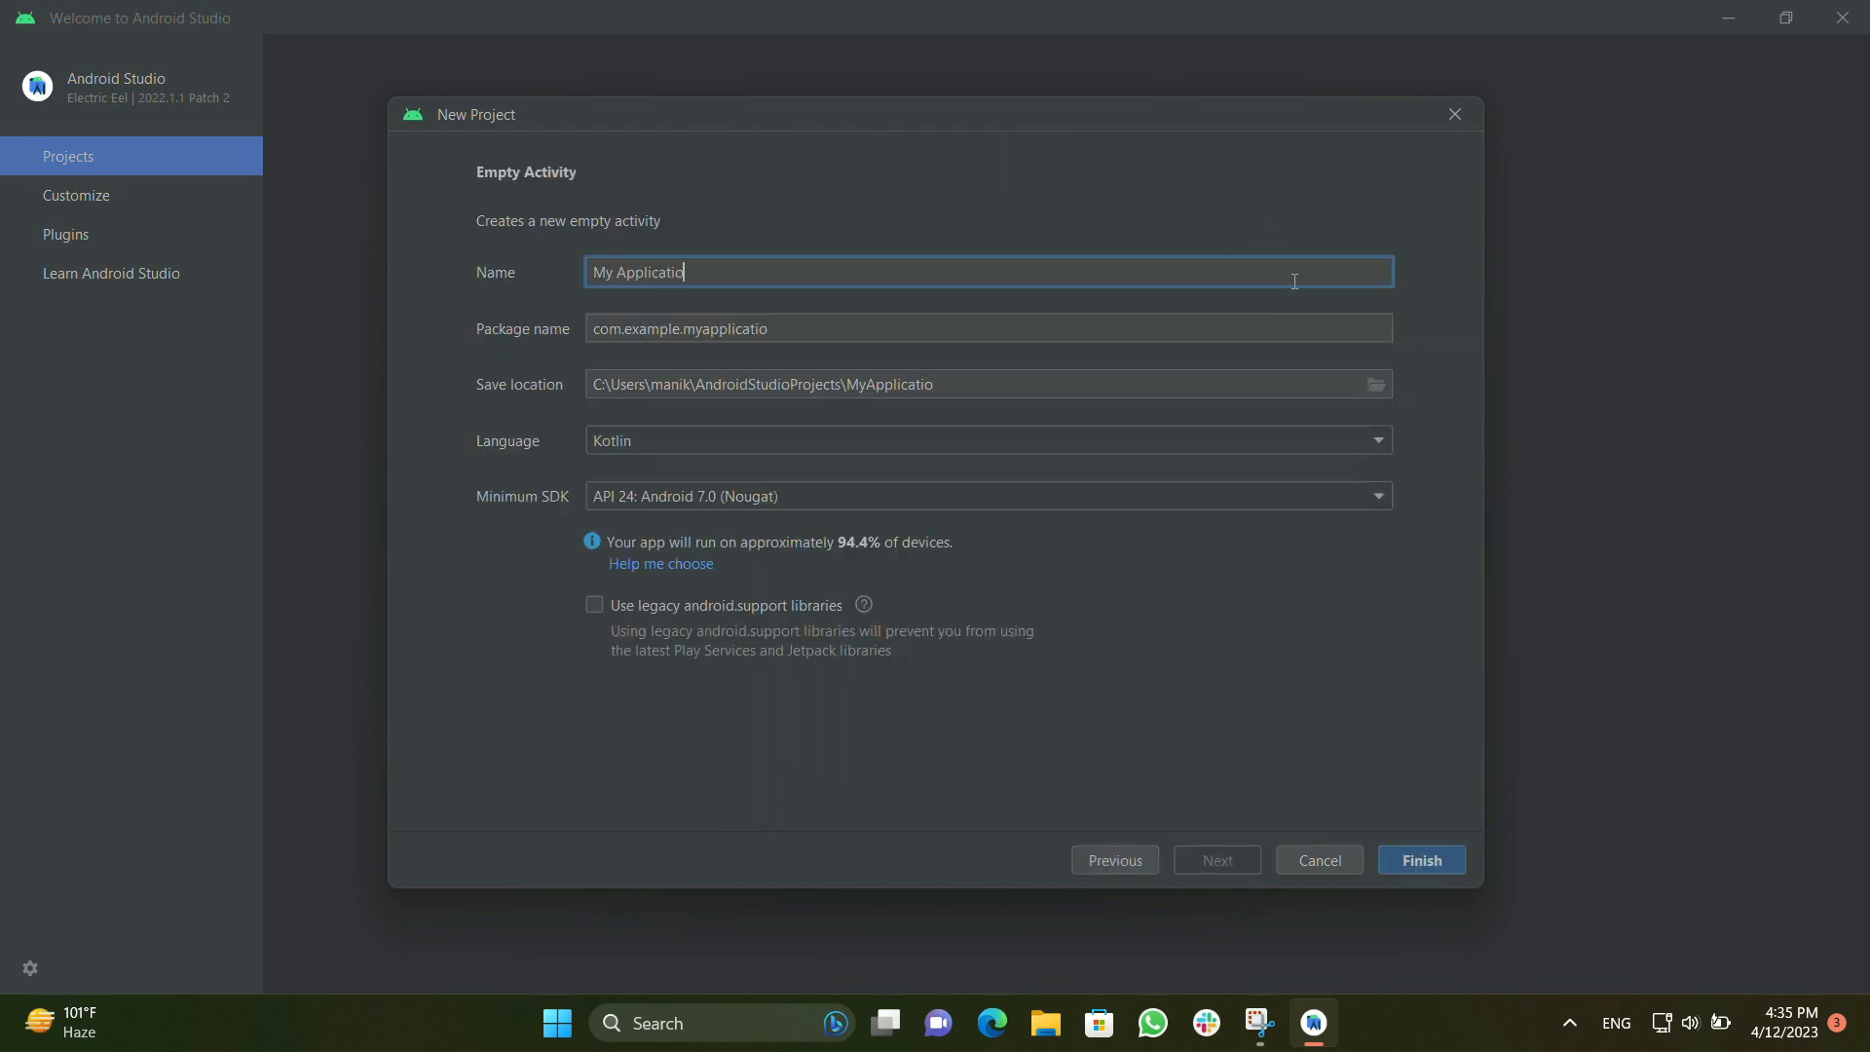
Name the new project Hello and set its package name to com.hello.hello
{"action": "key", "text": "BackSpace"}
{"action": "key", "text": "BackSpace"}
{"action": "key", "text": "BackSpace"}
{"action": "key", "text": "BackSpace"}
{"action": "key", "text": "BackSpace"}
{"action": "key", "text": "BackSpace"}
{"action": "key", "text": "BackSpace"}
{"action": "key", "text": "BackSpace"}
{"action": "key", "text": "BackSpace"}
{"action": "key", "text": "BackSpace"}
{"action": "key", "text": "BackSpace"}
{"action": "key", "text": "BackSpace"}
{"action": "key", "text": "BackSpace"}
{"action": "key", "text": "BackSpace"}
{"action": "type", "text": "Hello"}
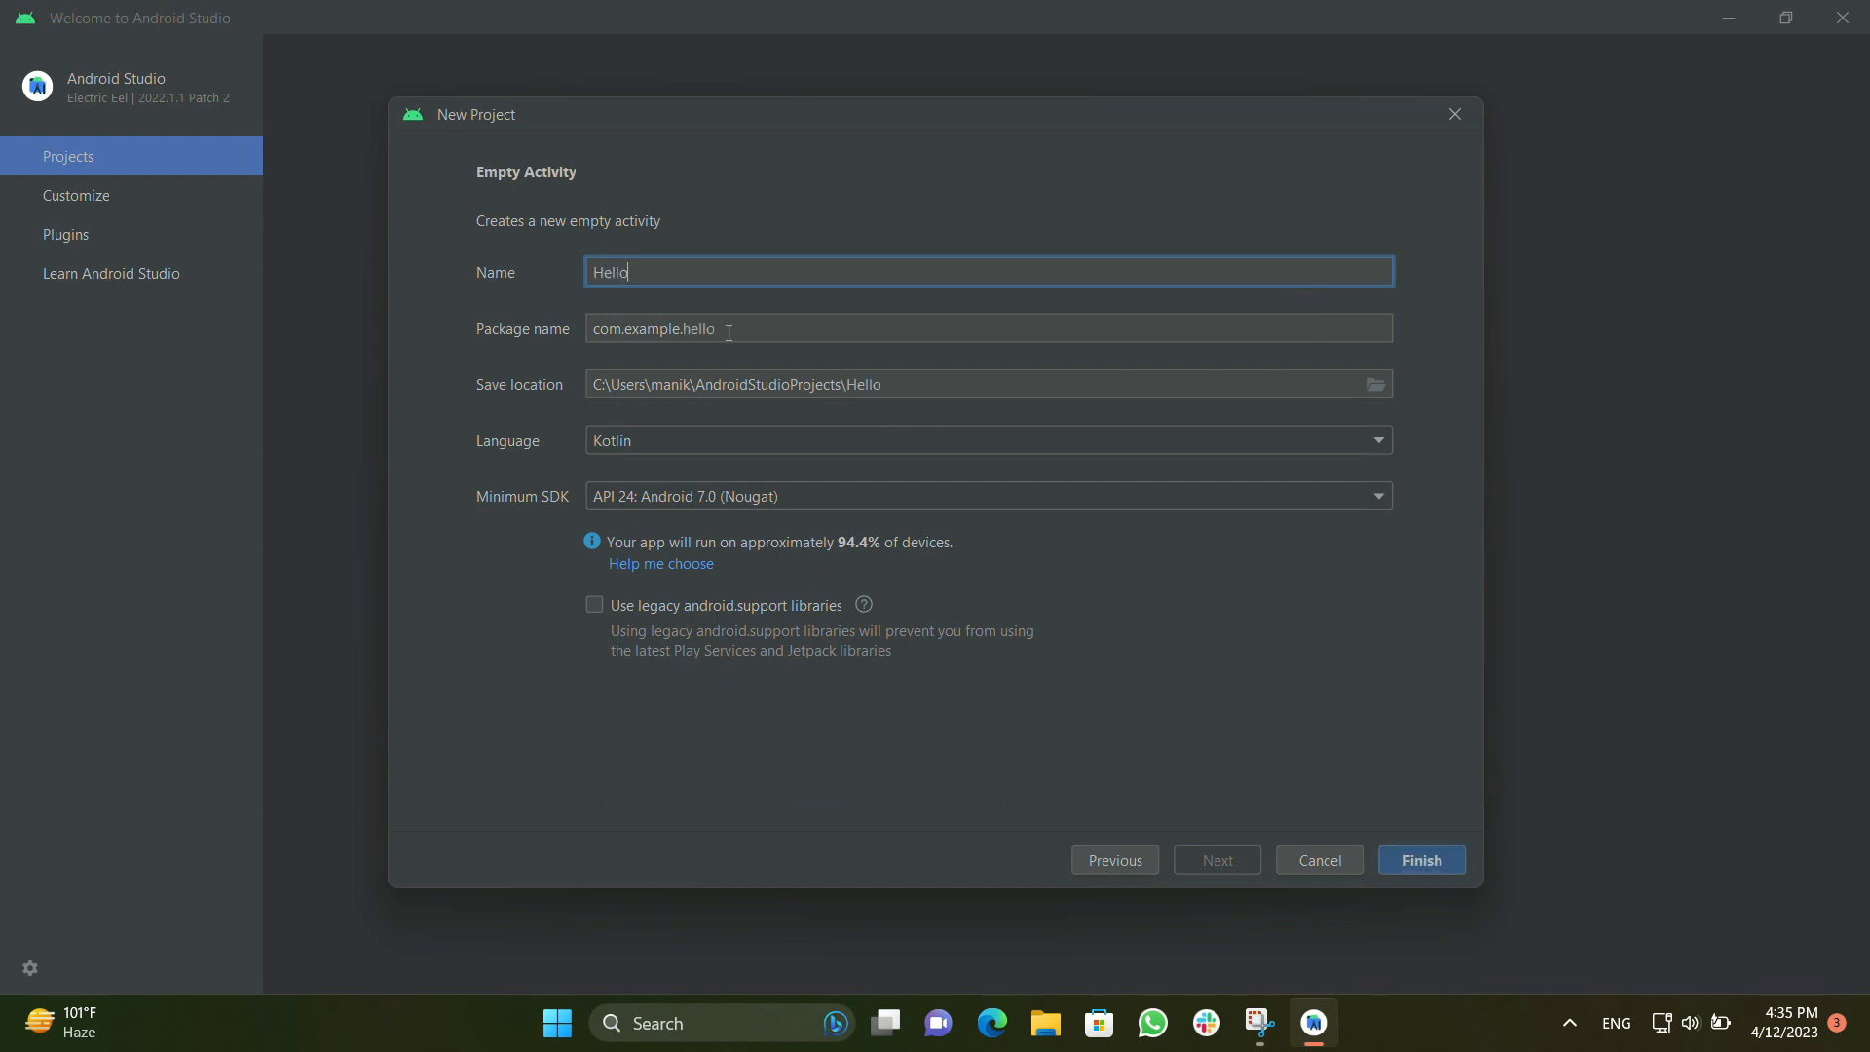
{"action": "left_click", "coordinate": [680, 328]}
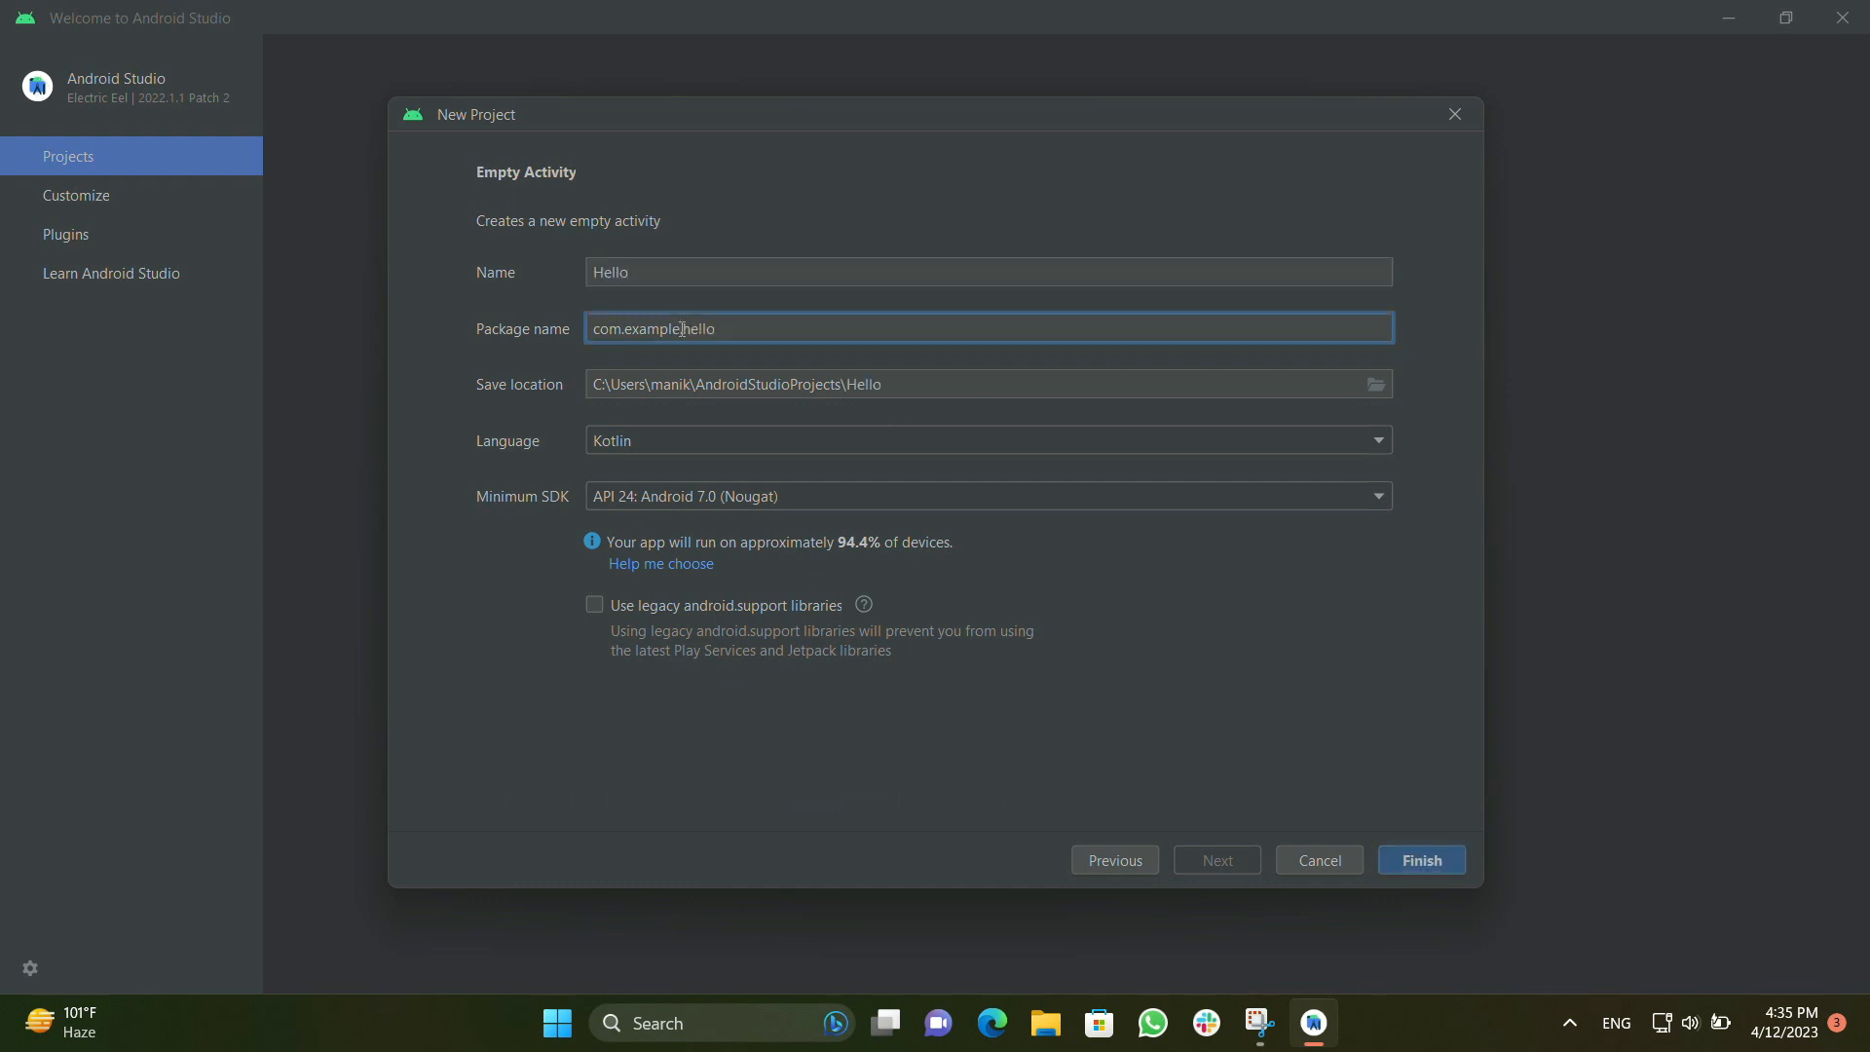
{"action": "key", "text": "BackSpace"}
{"action": "key", "text": "BackSpace"}
{"action": "key", "text": "BackSpace"}
{"action": "key", "text": "BackSpace"}
{"action": "key", "text": "BackSpace"}
{"action": "key", "text": "BackSpace"}
{"action": "key", "text": "BackSpace"}
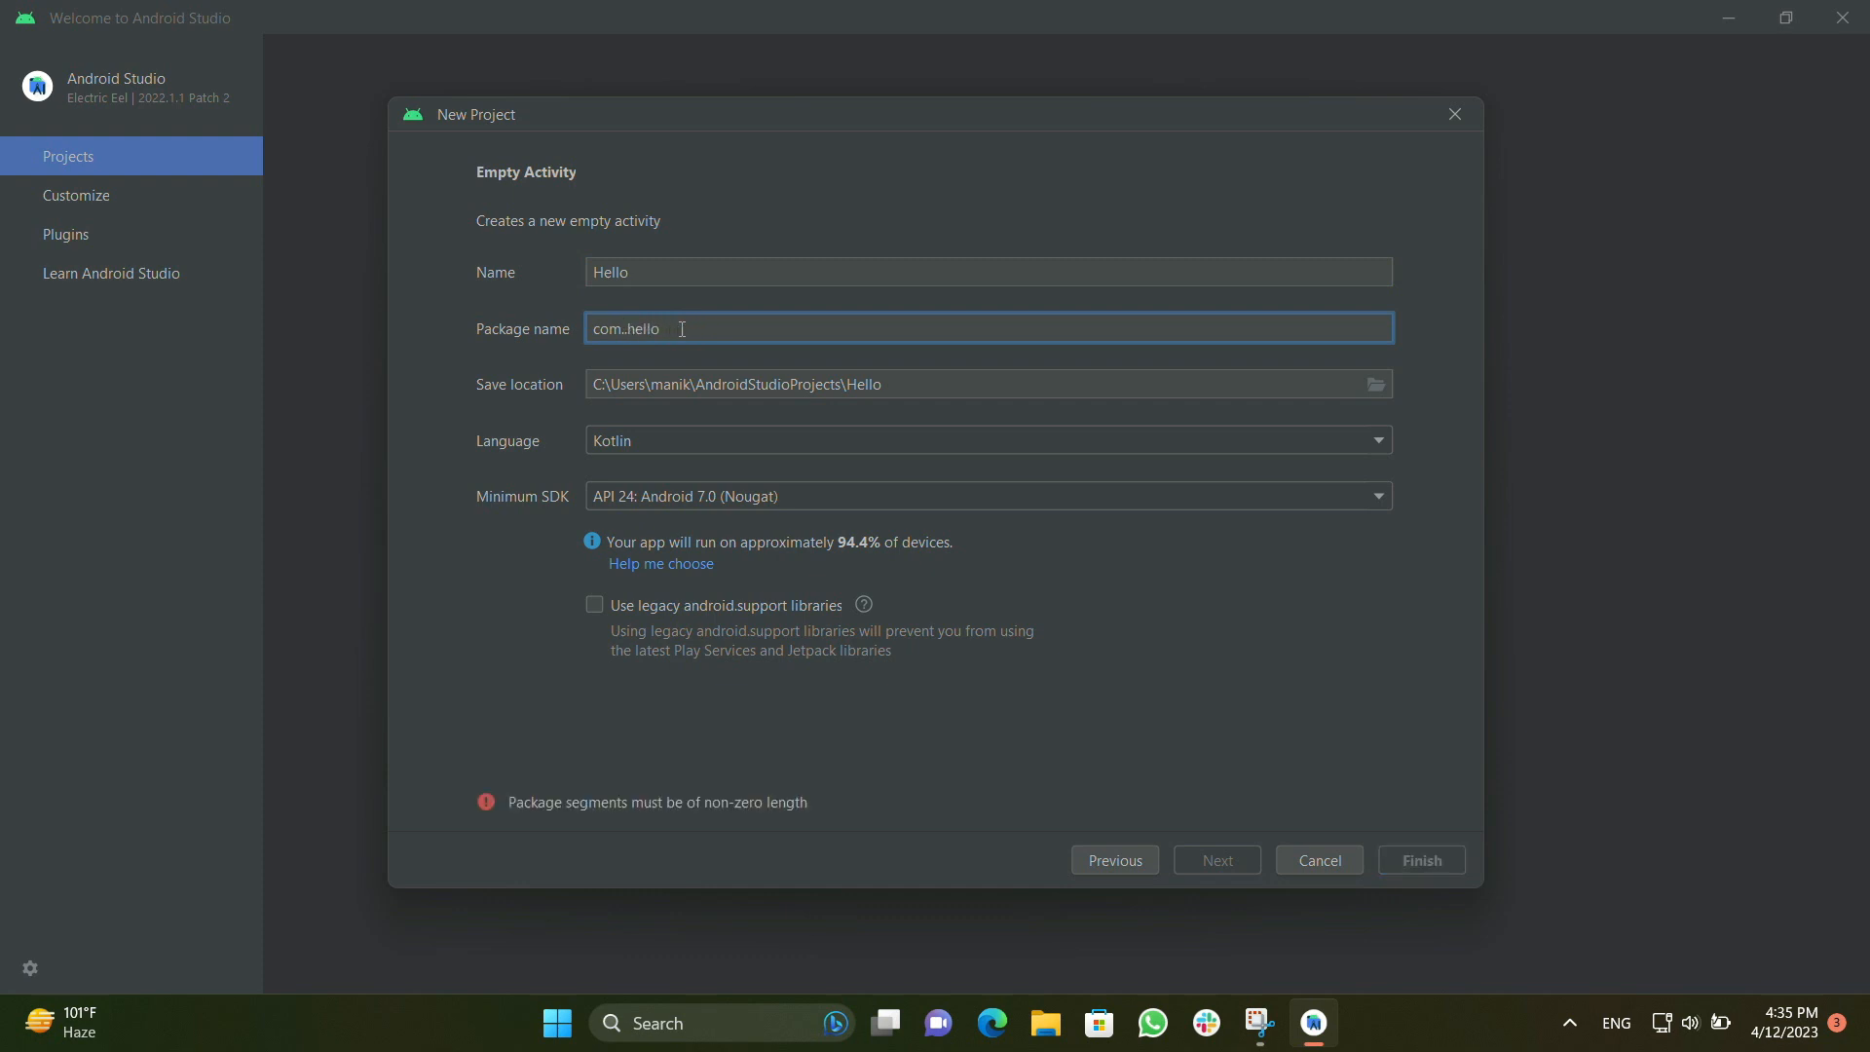
{"action": "type", "text": "hello"}
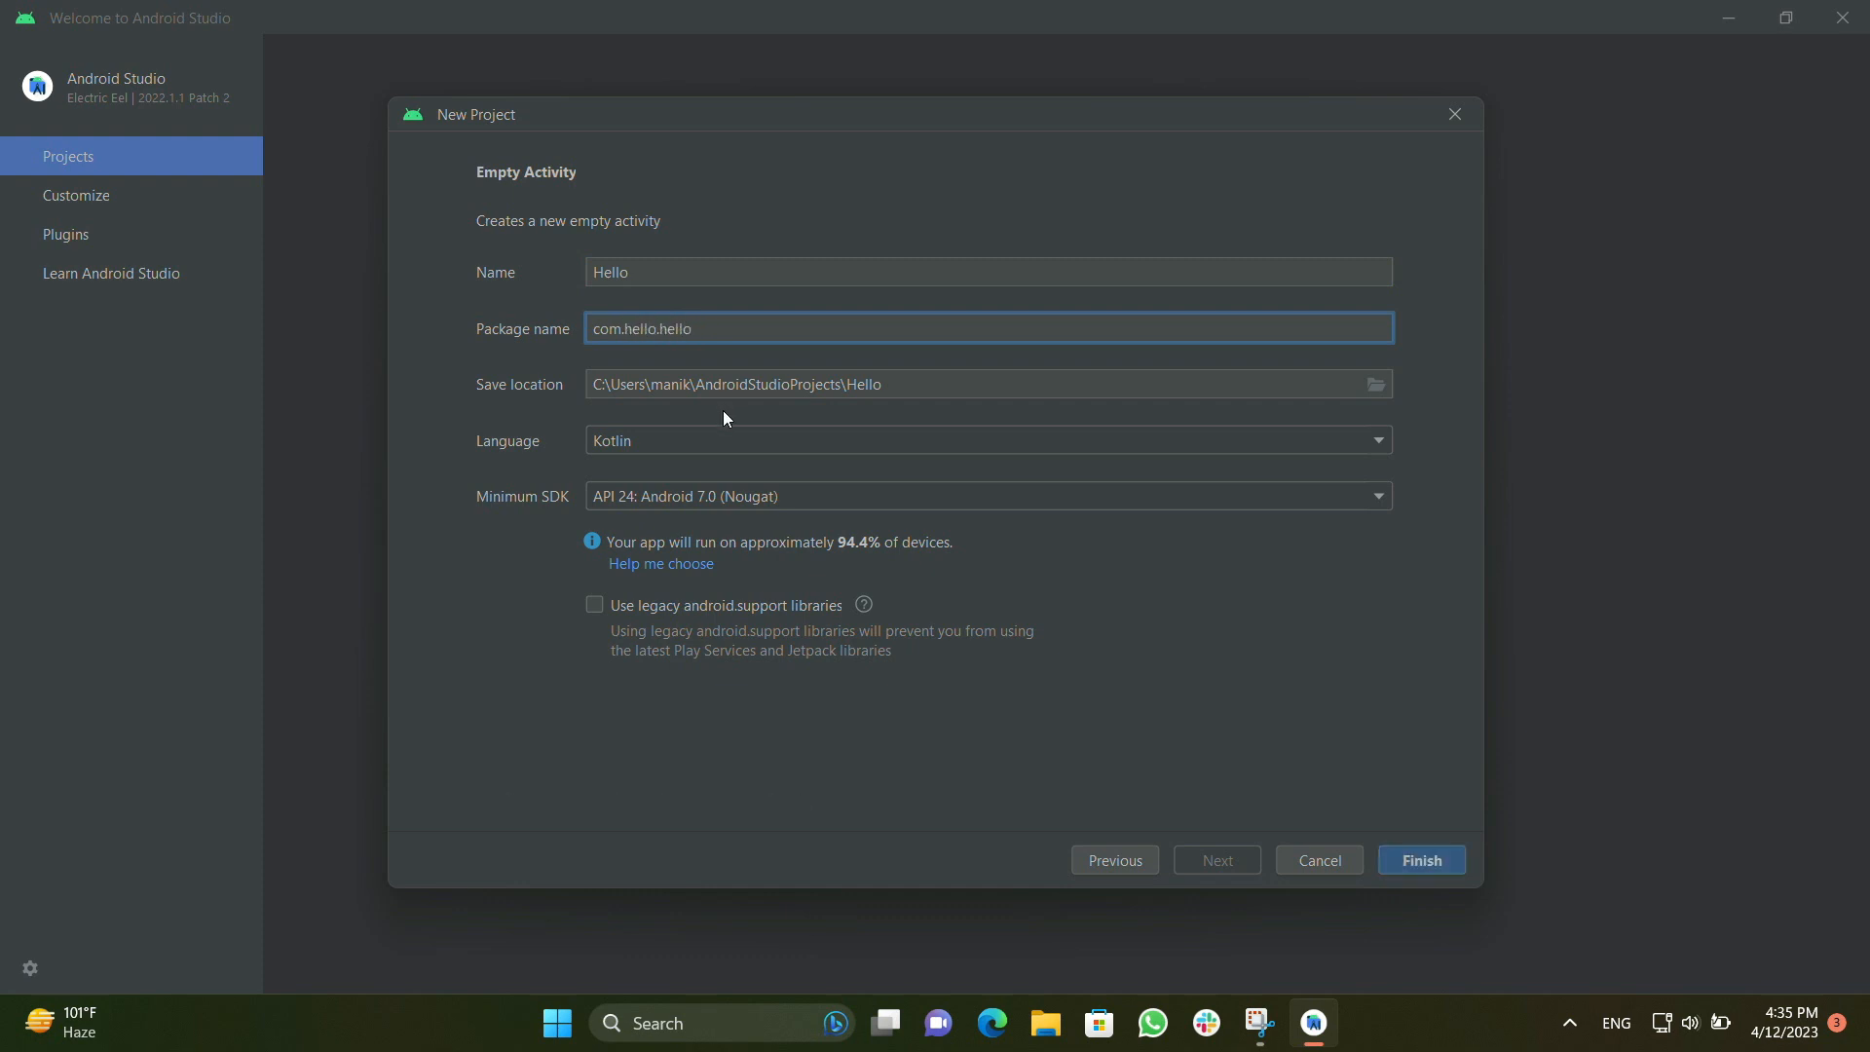
Keep Kotlin as the project language and set the minimum SDK to API 23: Android 6.0 (Marshmallow)
{"action": "left_click", "coordinate": [747, 443]}
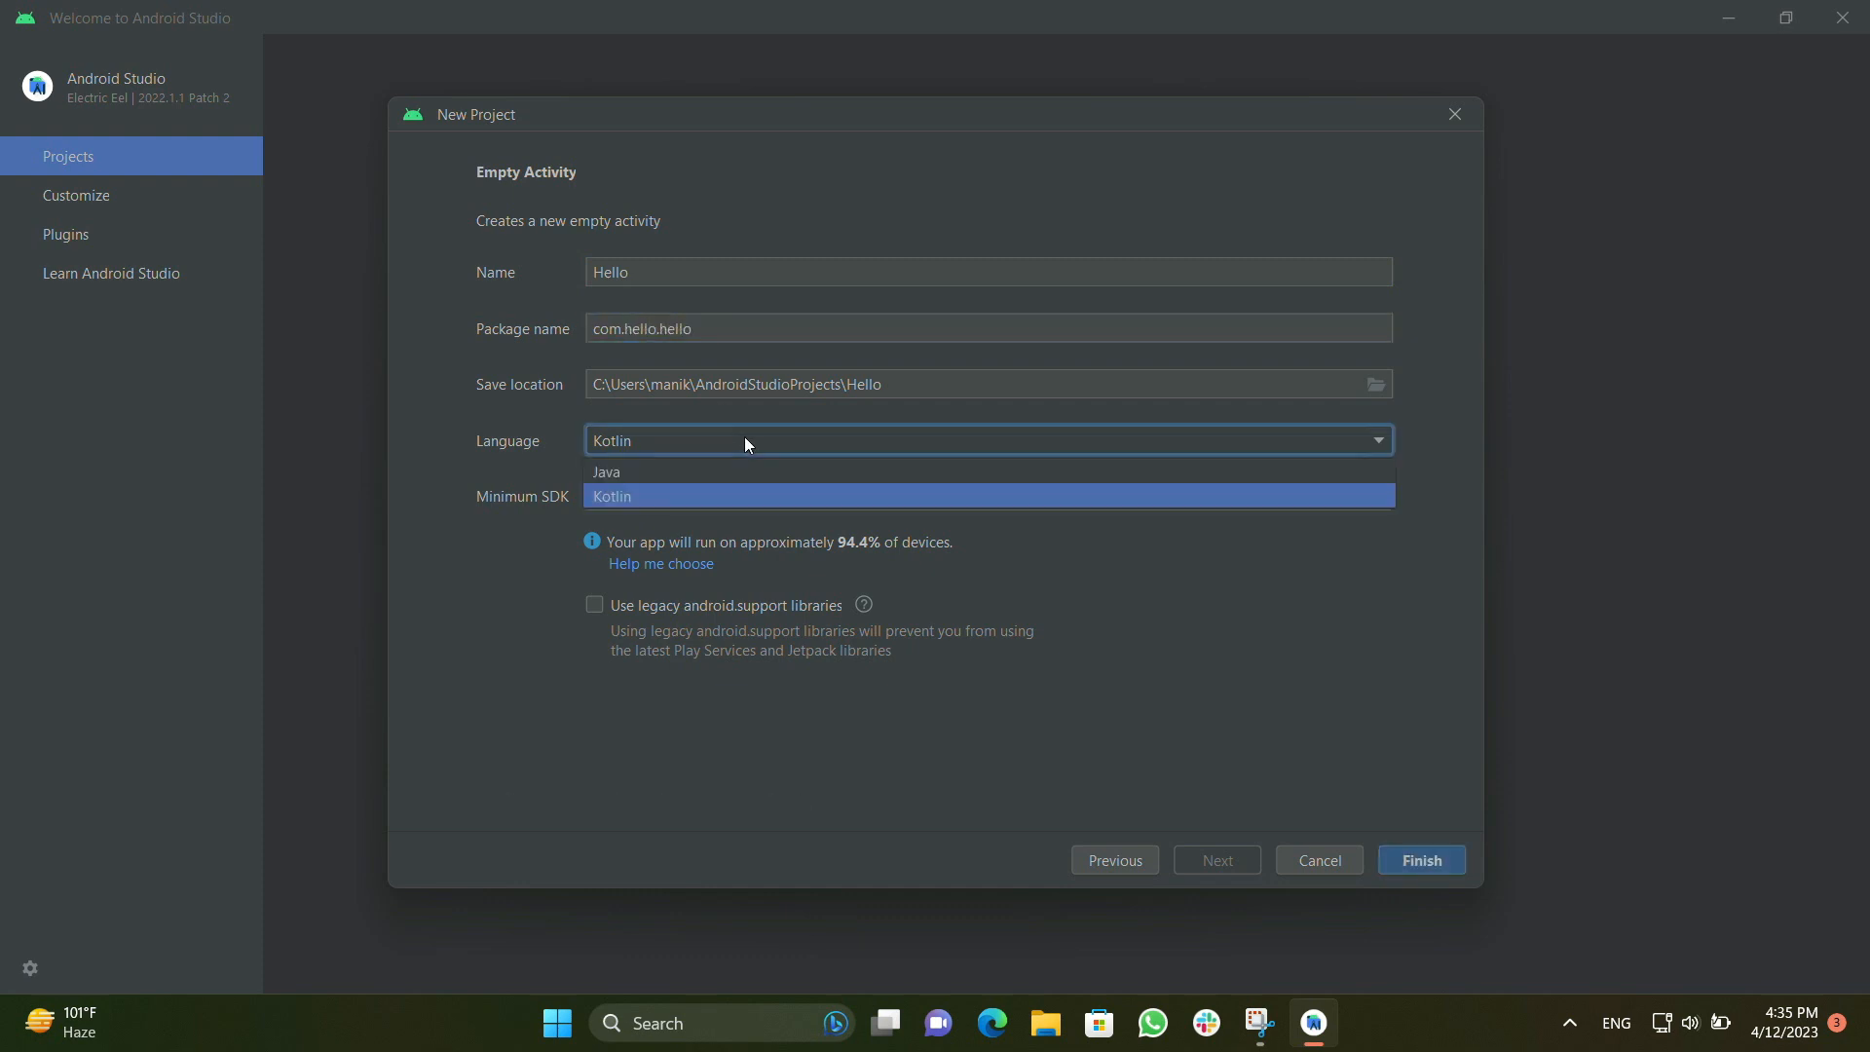
{"action": "left_click", "coordinate": [722, 493]}
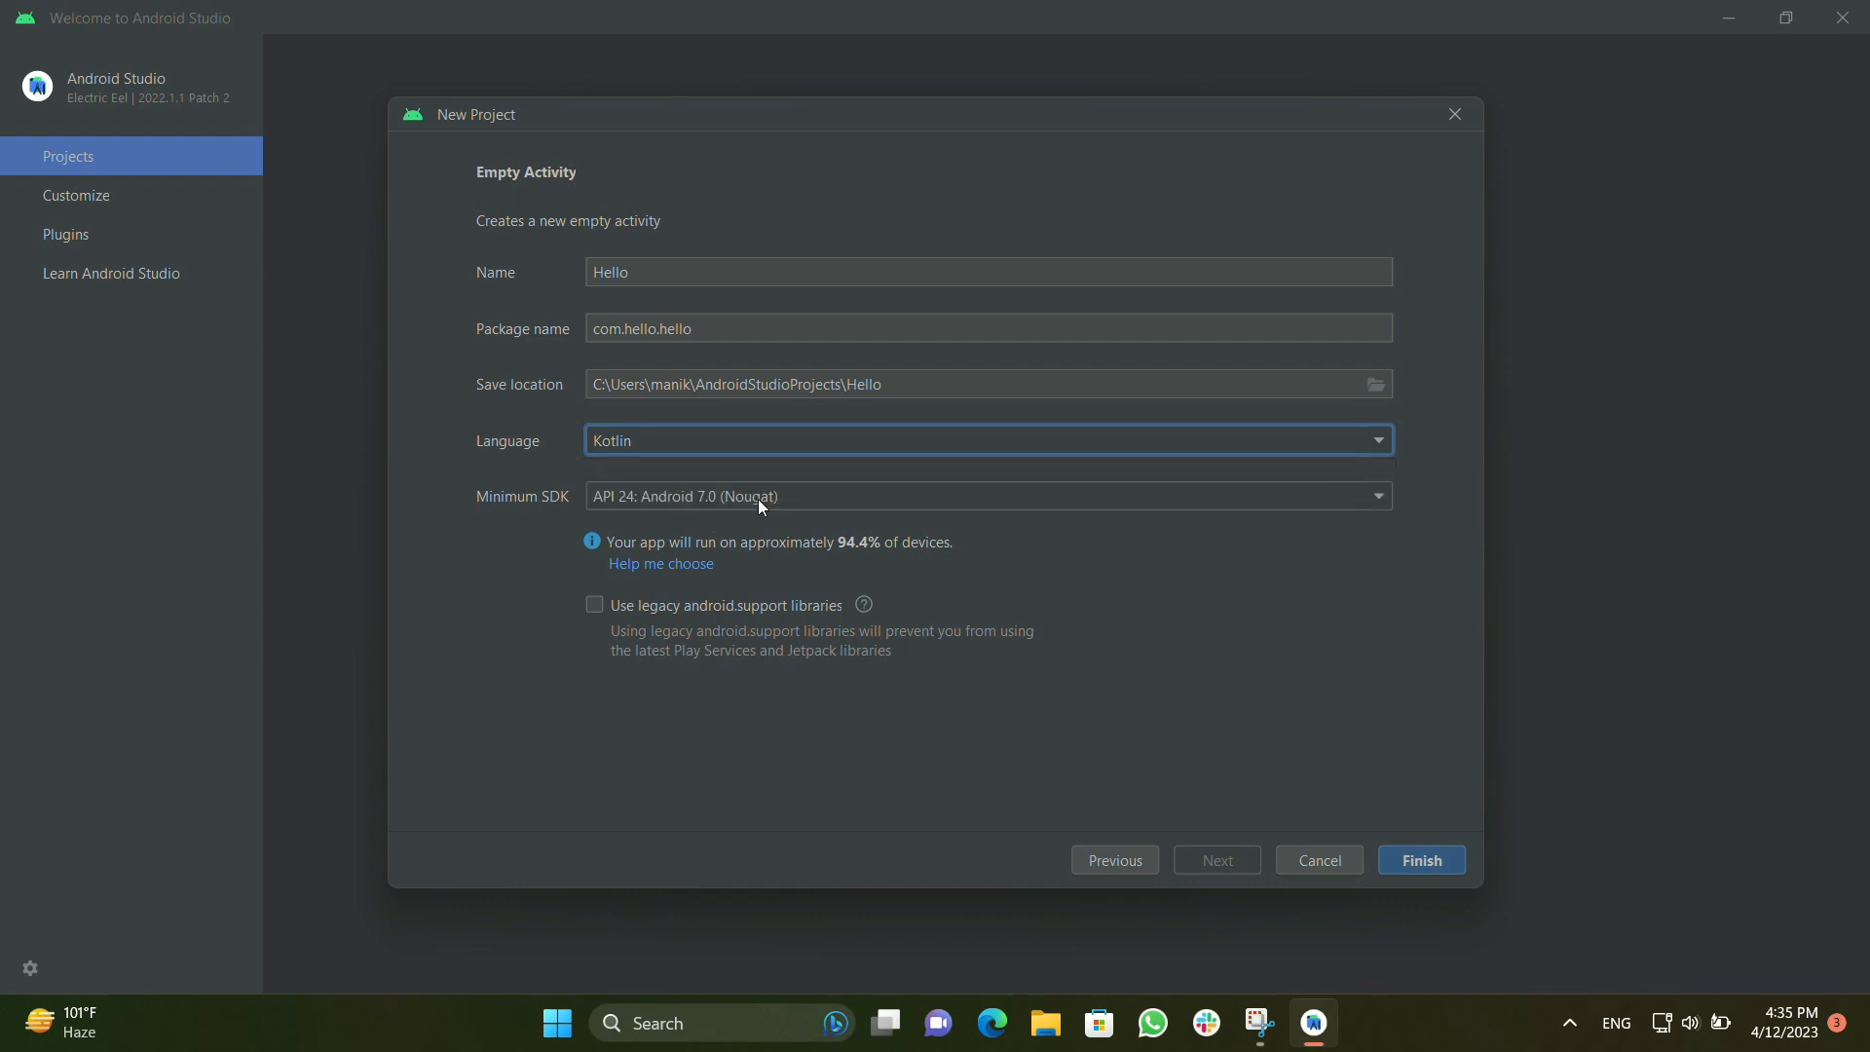
{"action": "left_click", "coordinate": [761, 505]}
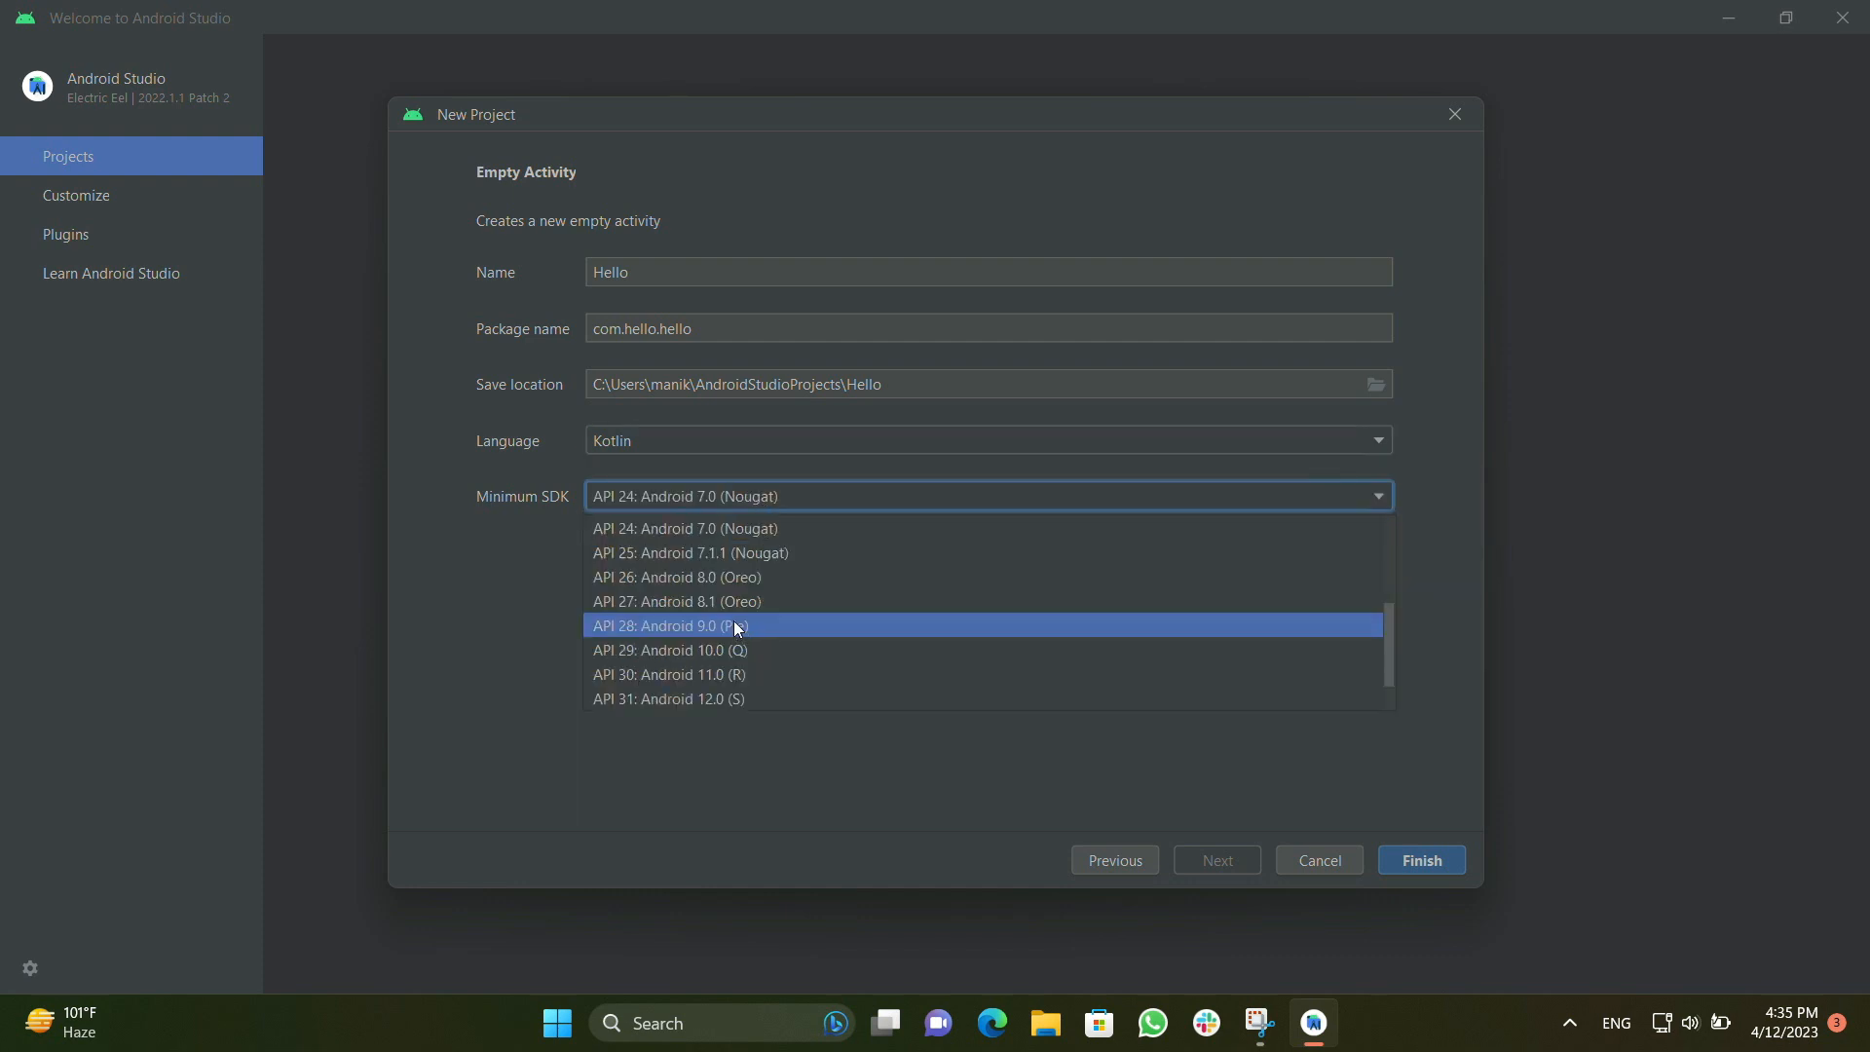
{"action": "scroll", "coordinate": [735, 627], "scroll_direction": "up", "scroll_amount": 1}
{"action": "scroll", "coordinate": [733, 621], "scroll_direction": "up", "scroll_amount": 2}
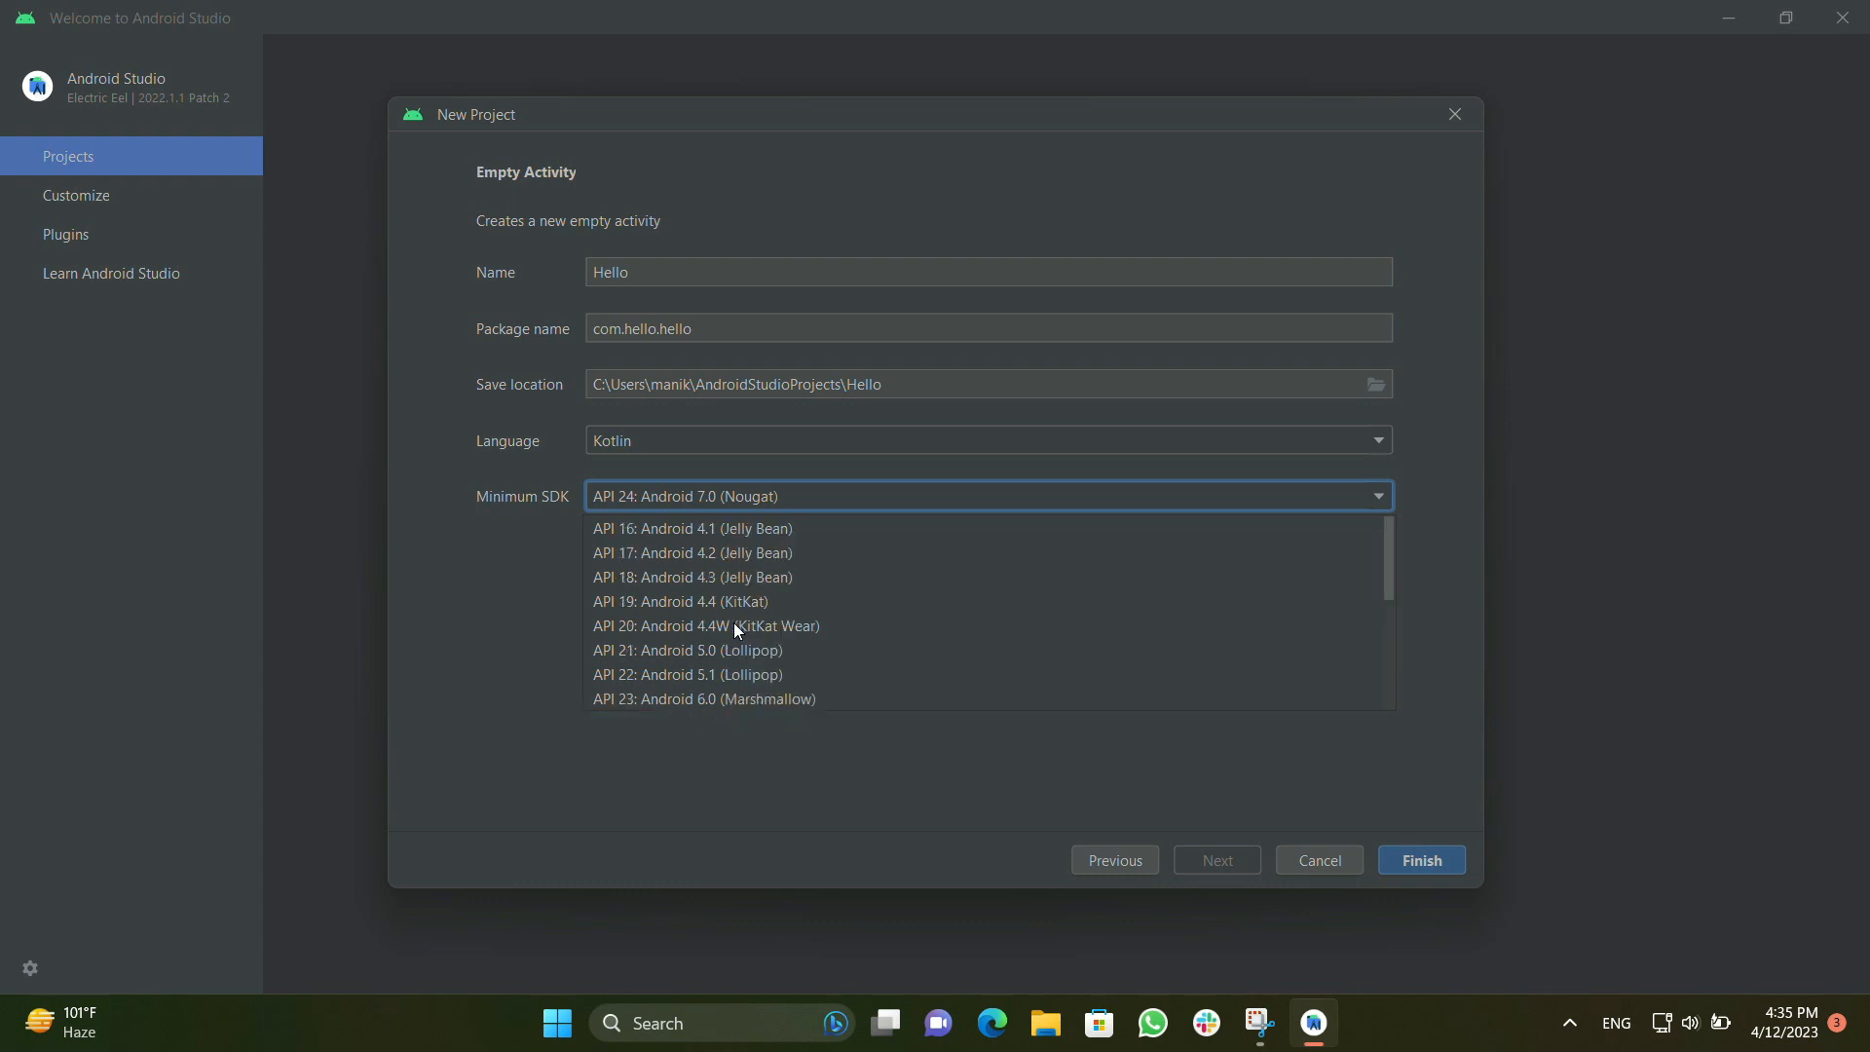
{"action": "left_click", "coordinate": [746, 701]}
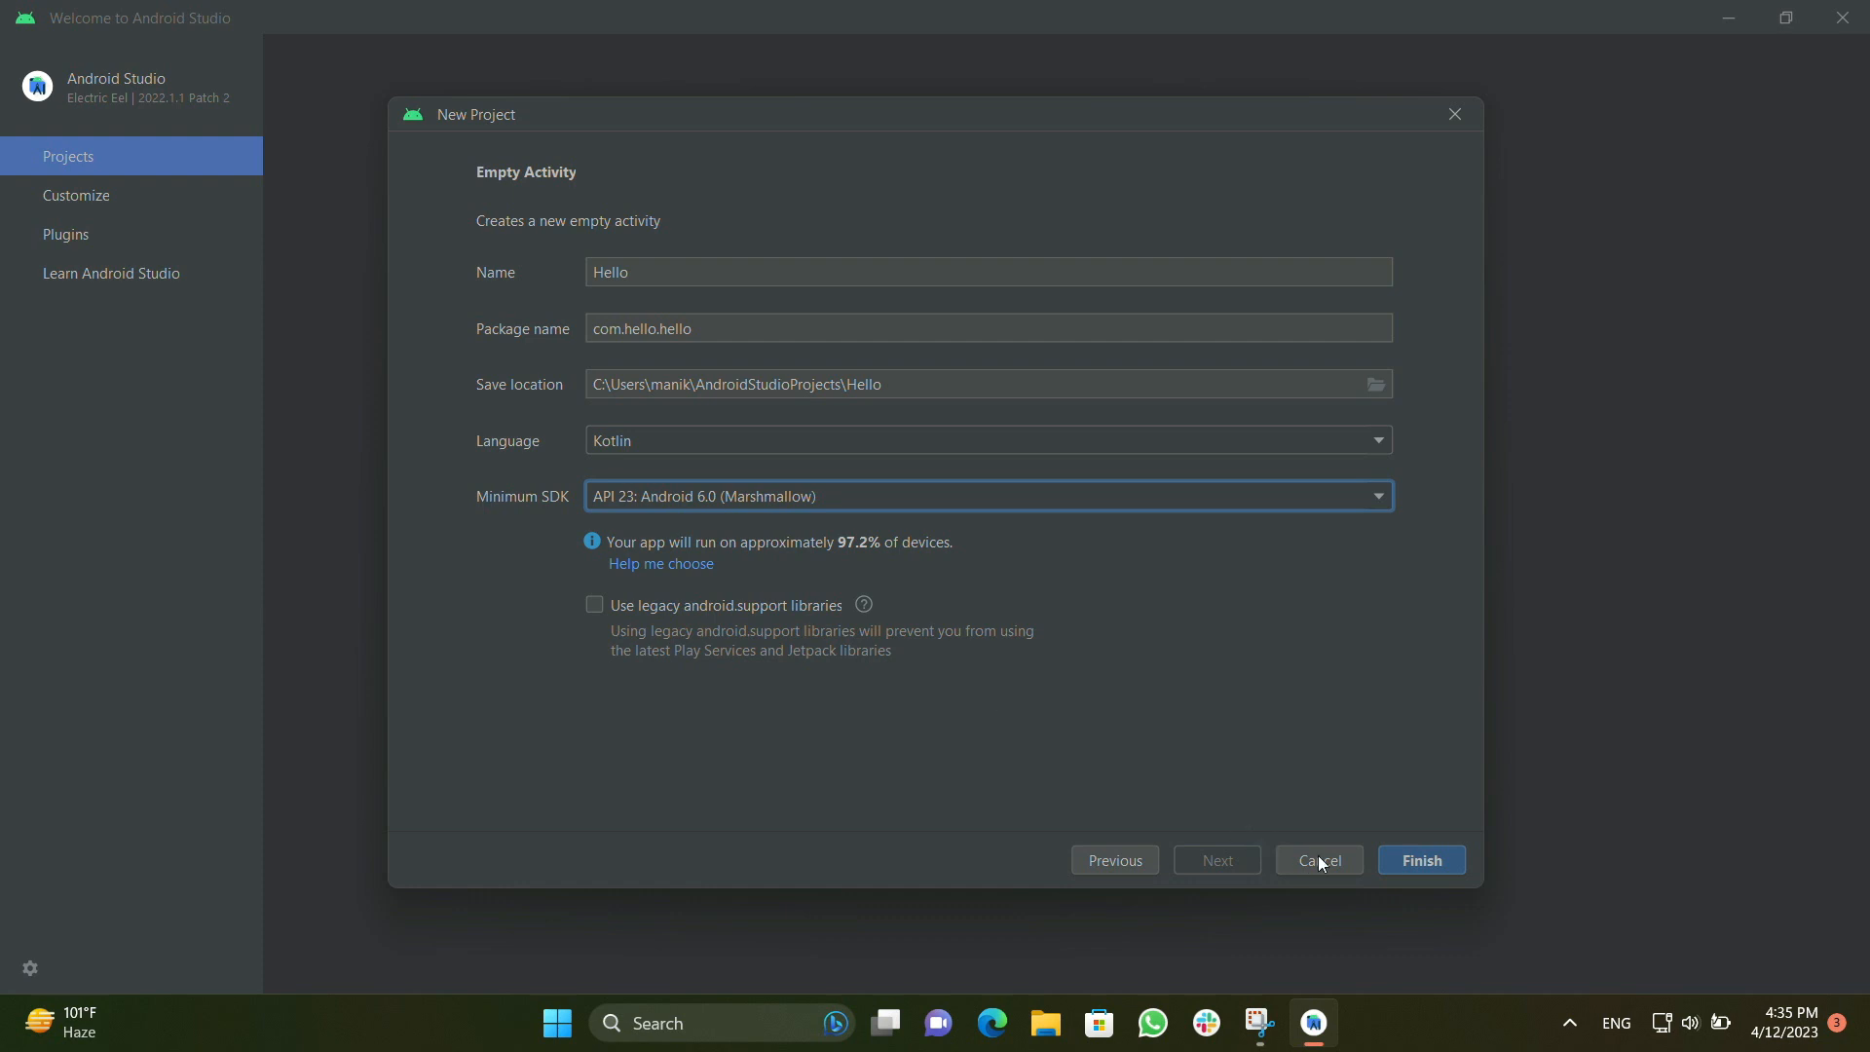
Create the project, completing the Android SDK Platform 33 installation, and allow adb through Windows Defender Firewall on public networks
{"action": "left_click", "coordinate": [1428, 864]}
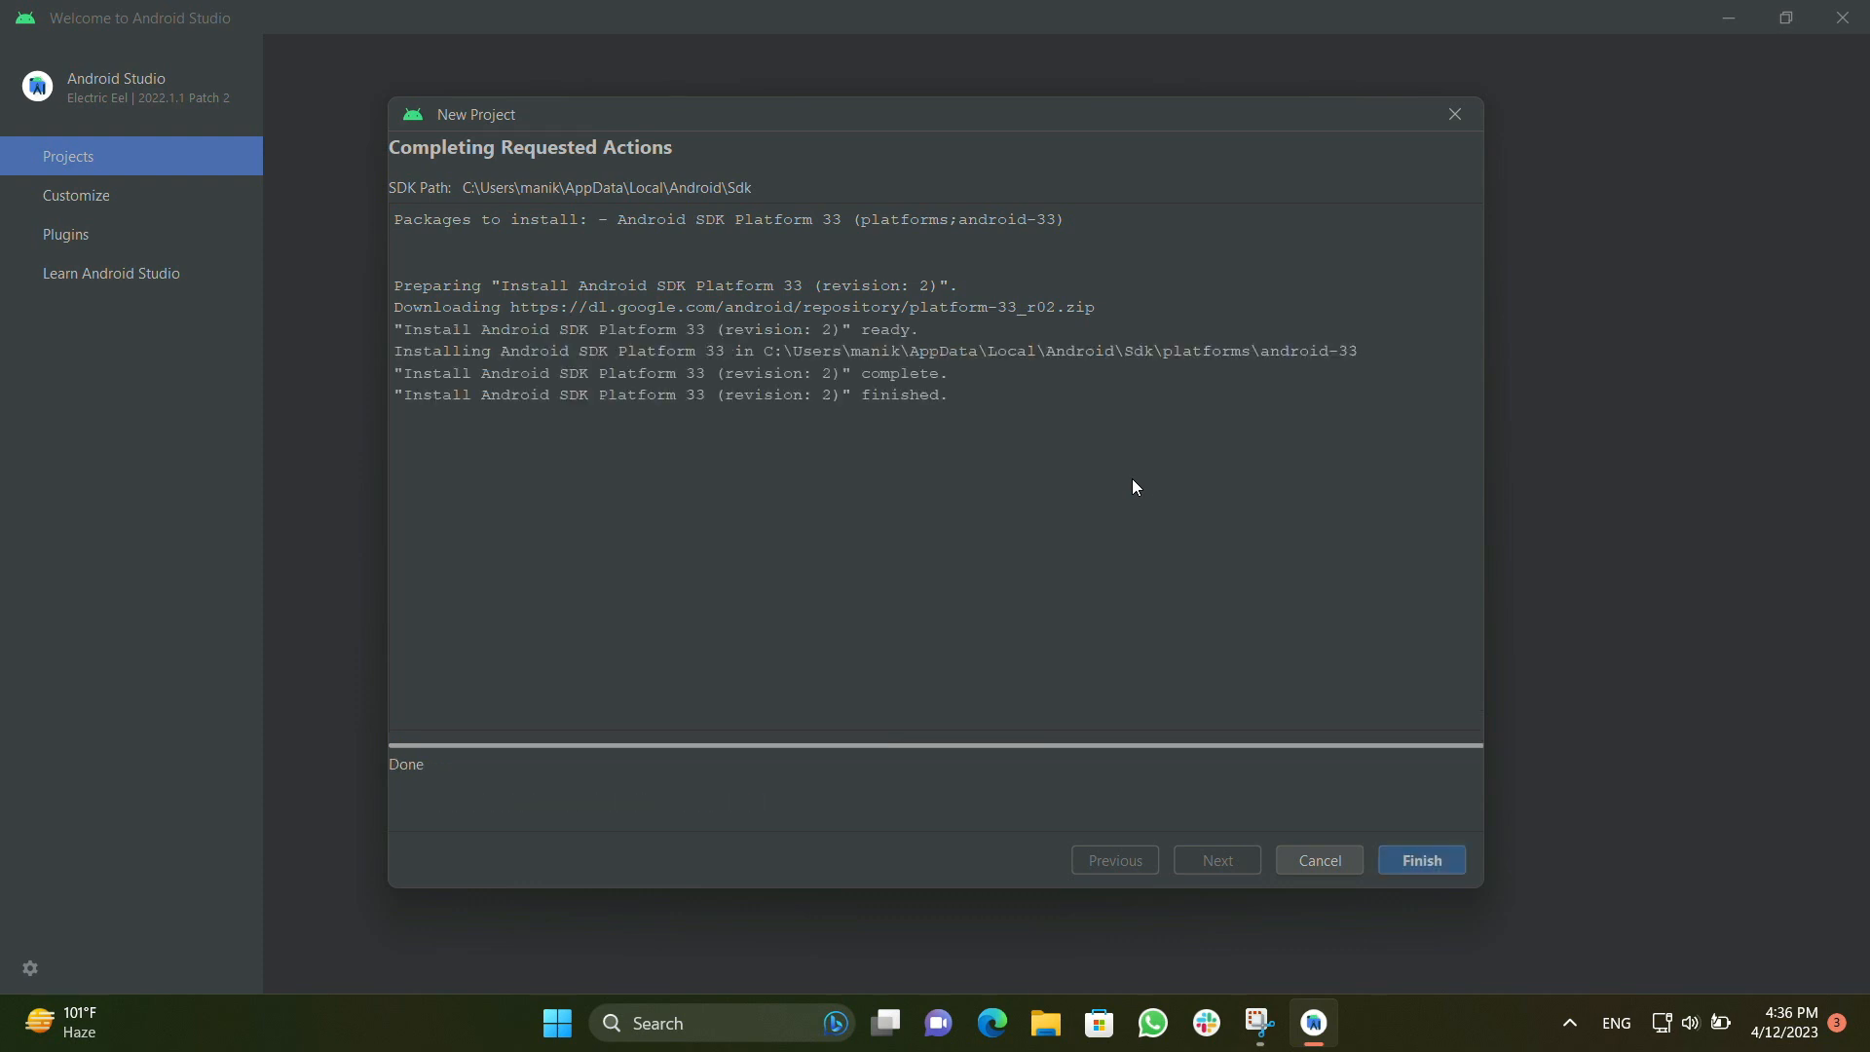
{"action": "left_click", "coordinate": [1435, 863]}
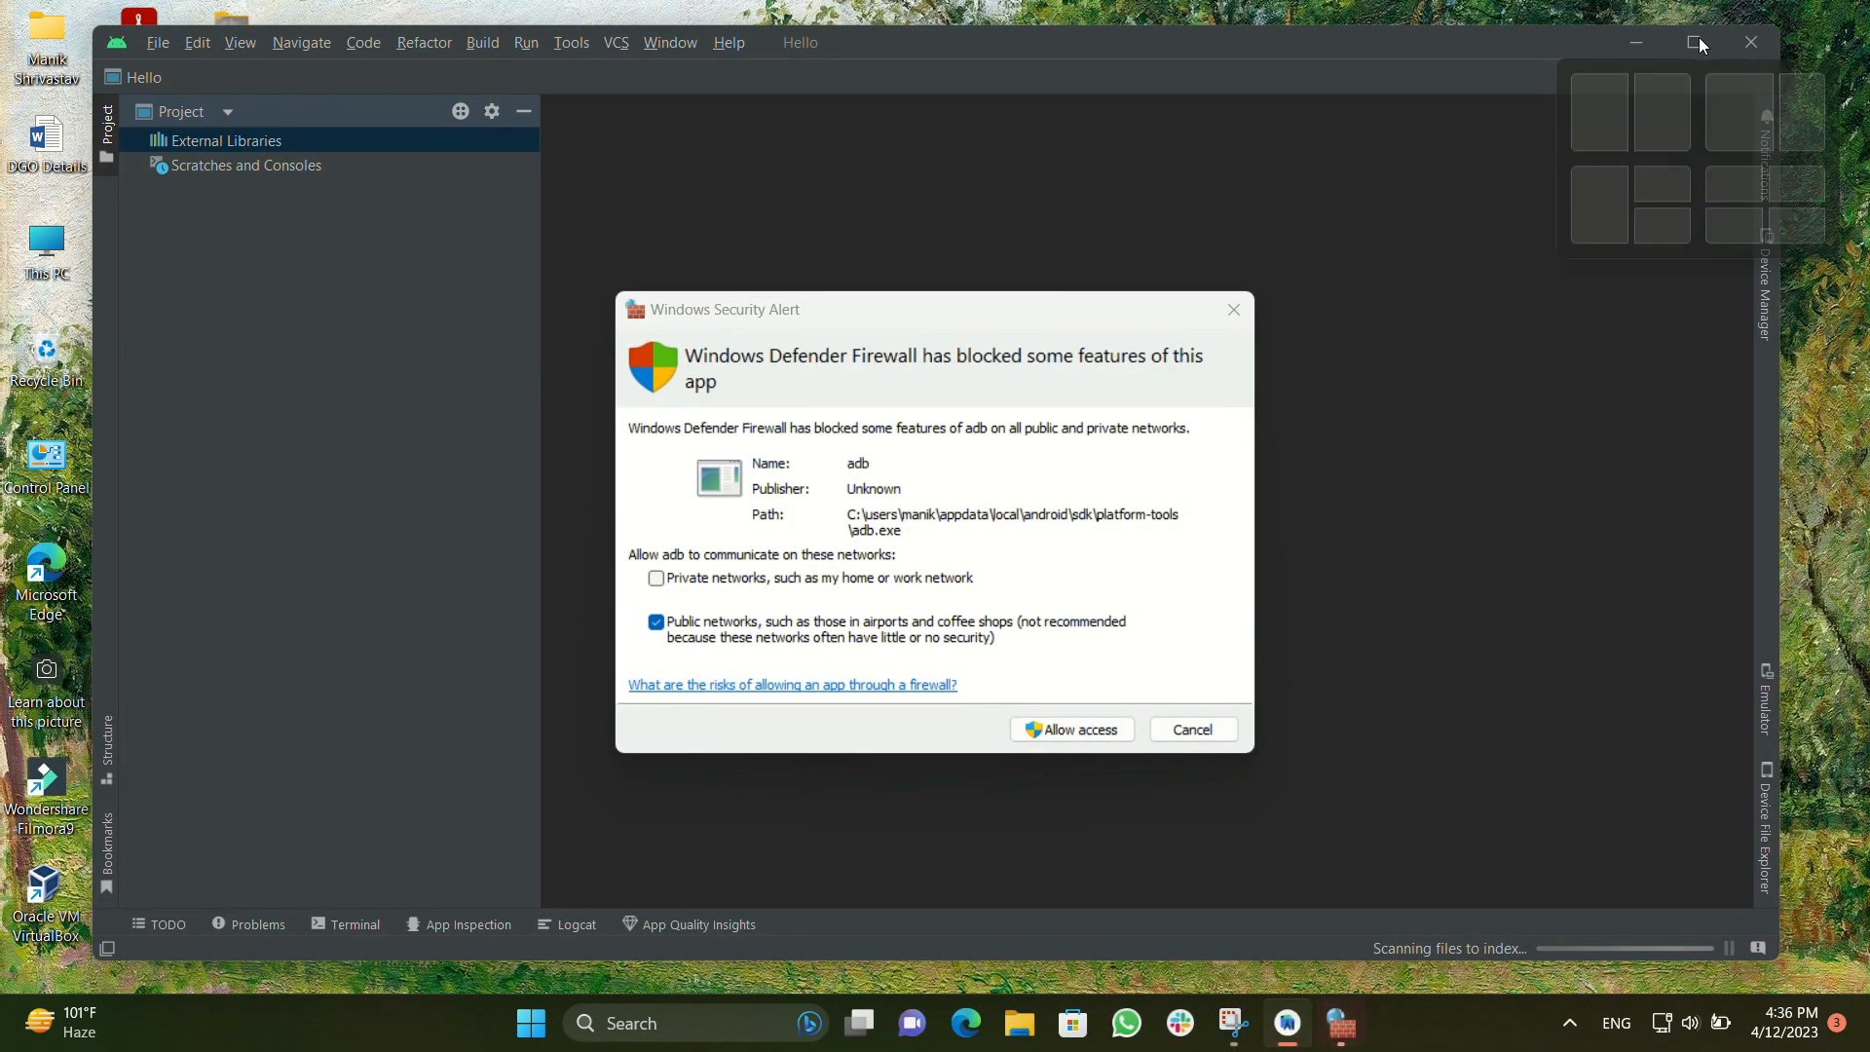
{"action": "left_click", "coordinate": [1095, 734]}
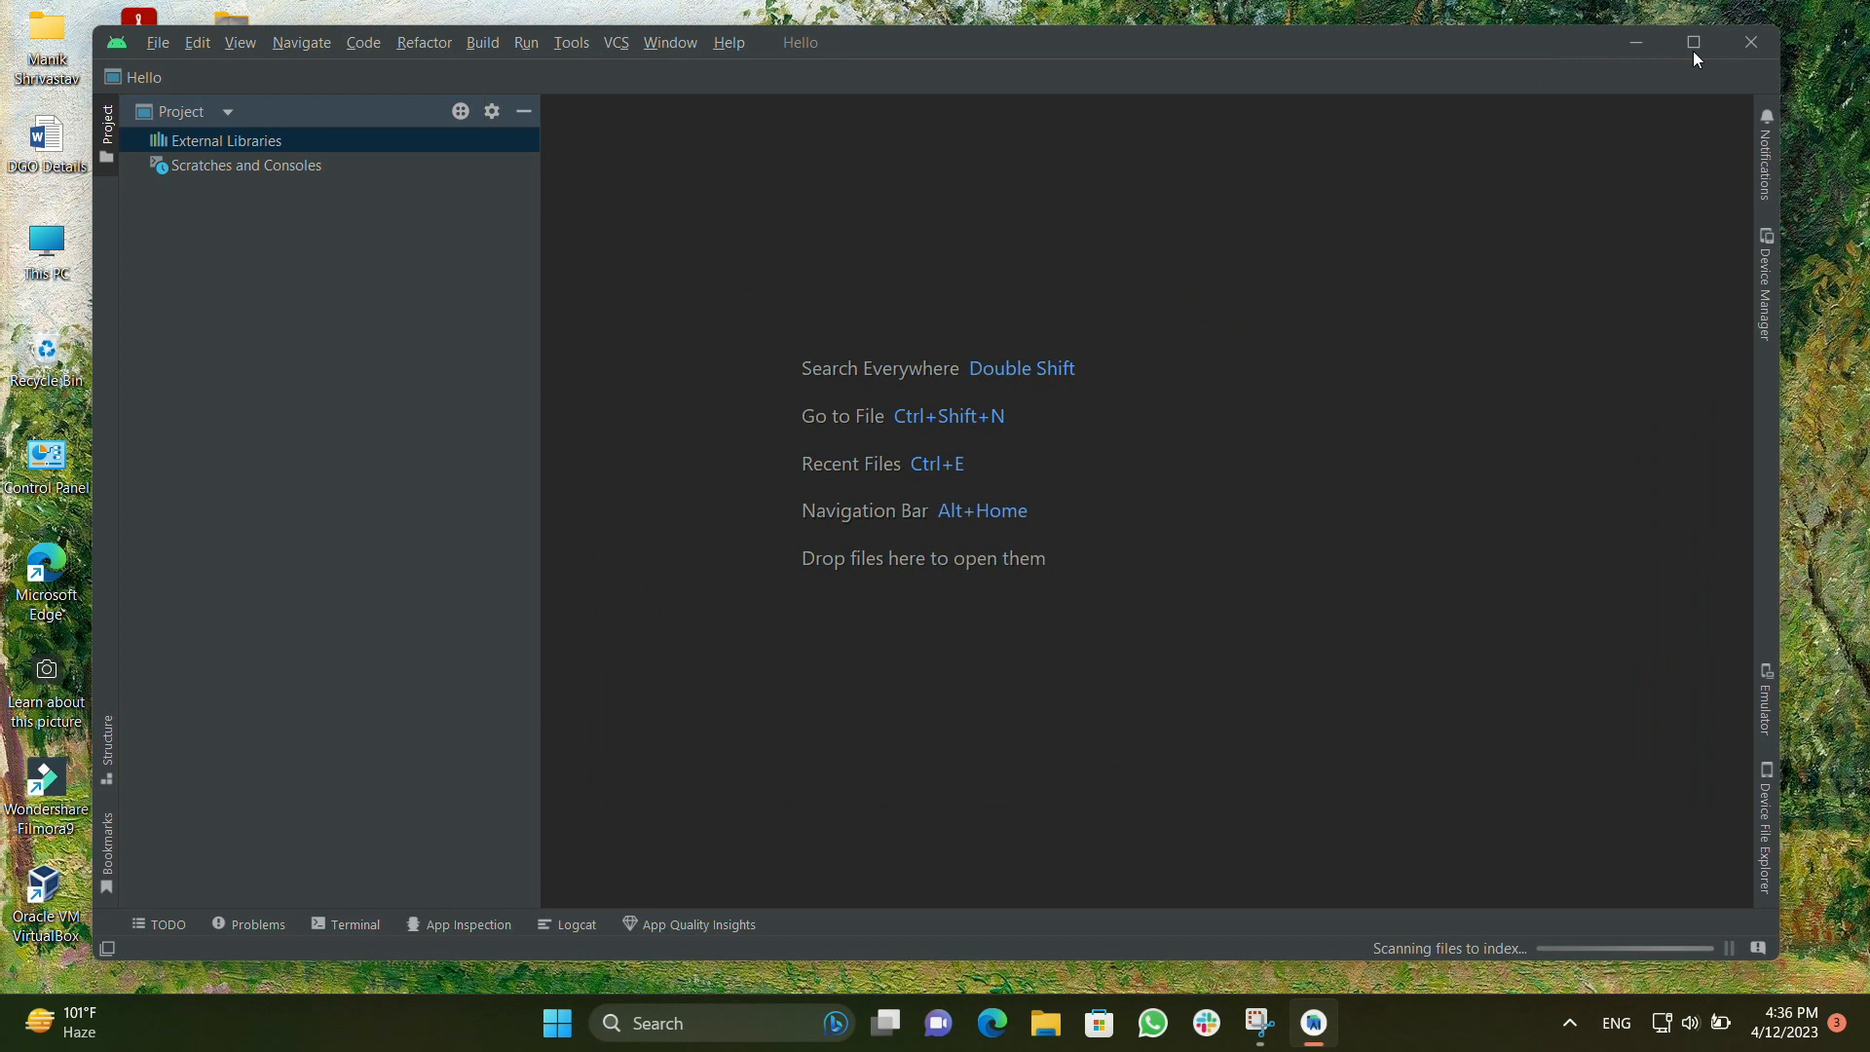
Maximize the project window and hide the What's New in Electric Eel assistant after looking through it
{"action": "left_click", "coordinate": [1694, 41]}
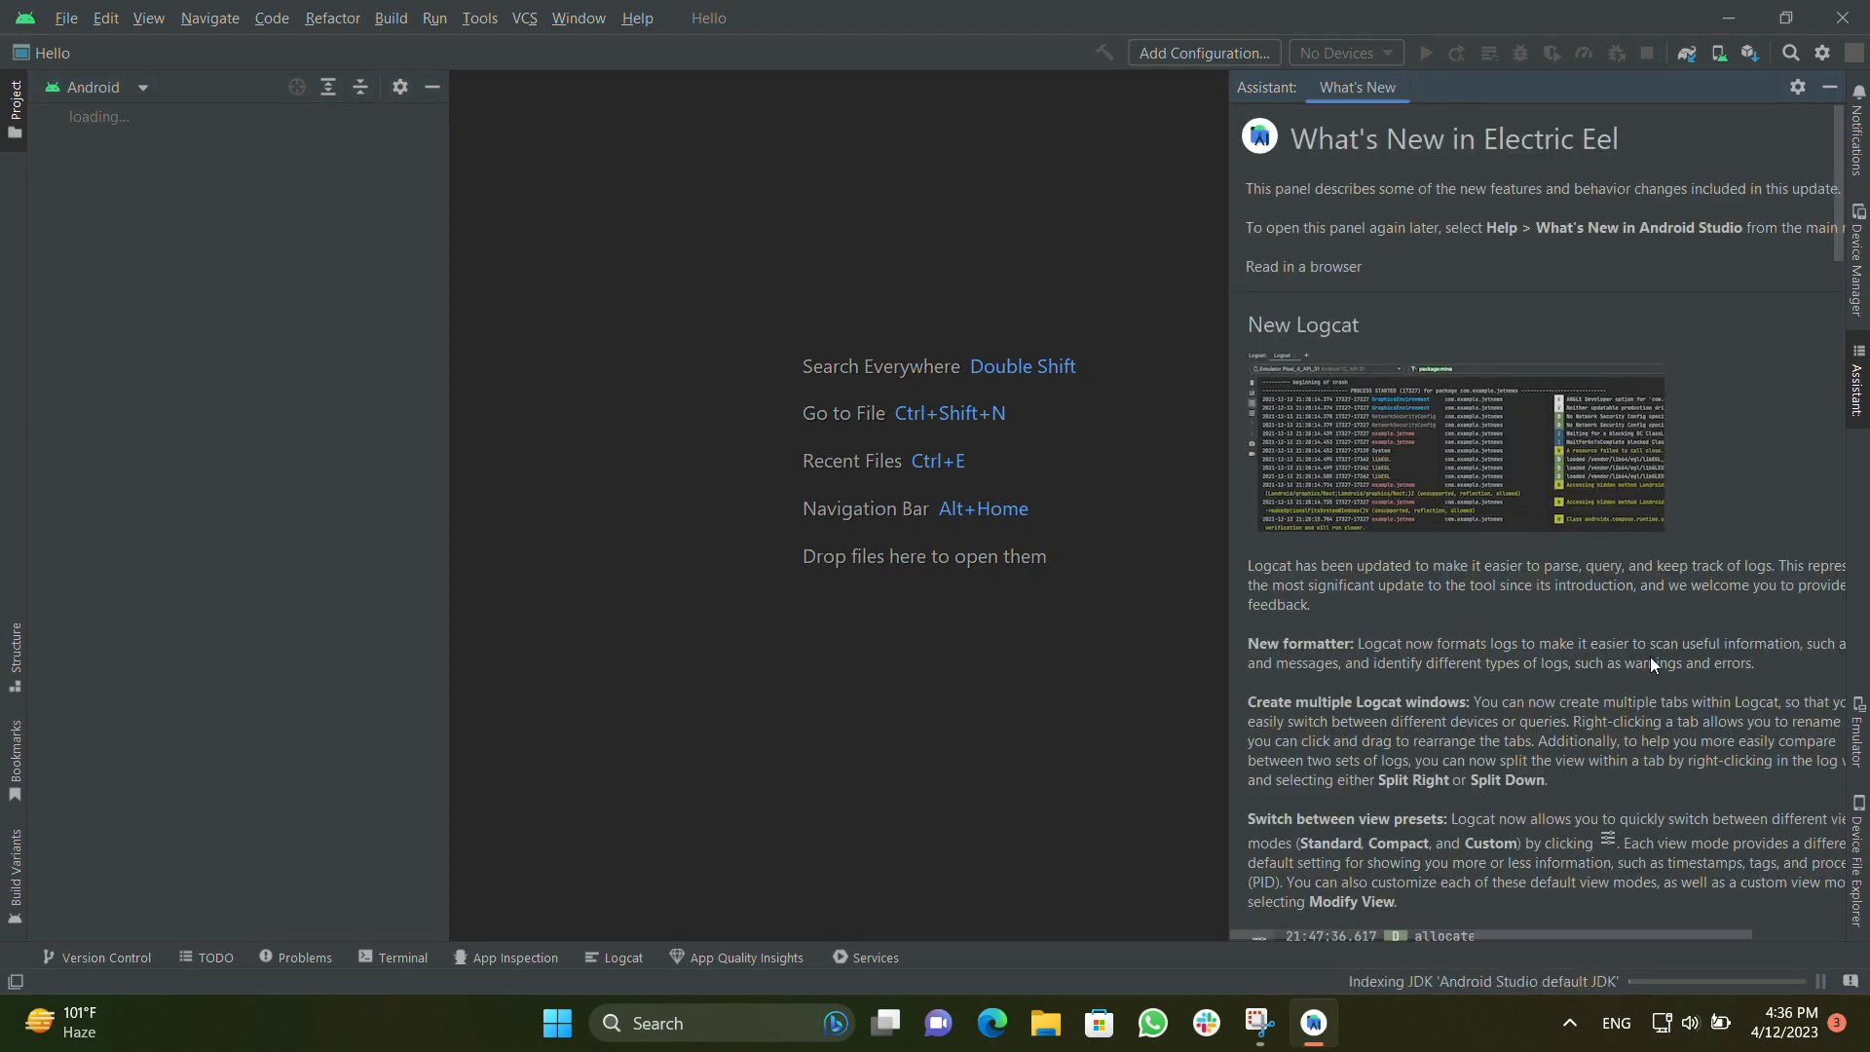
{"action": "scroll", "coordinate": [1650, 658], "scroll_direction": "down", "scroll_amount": 20}
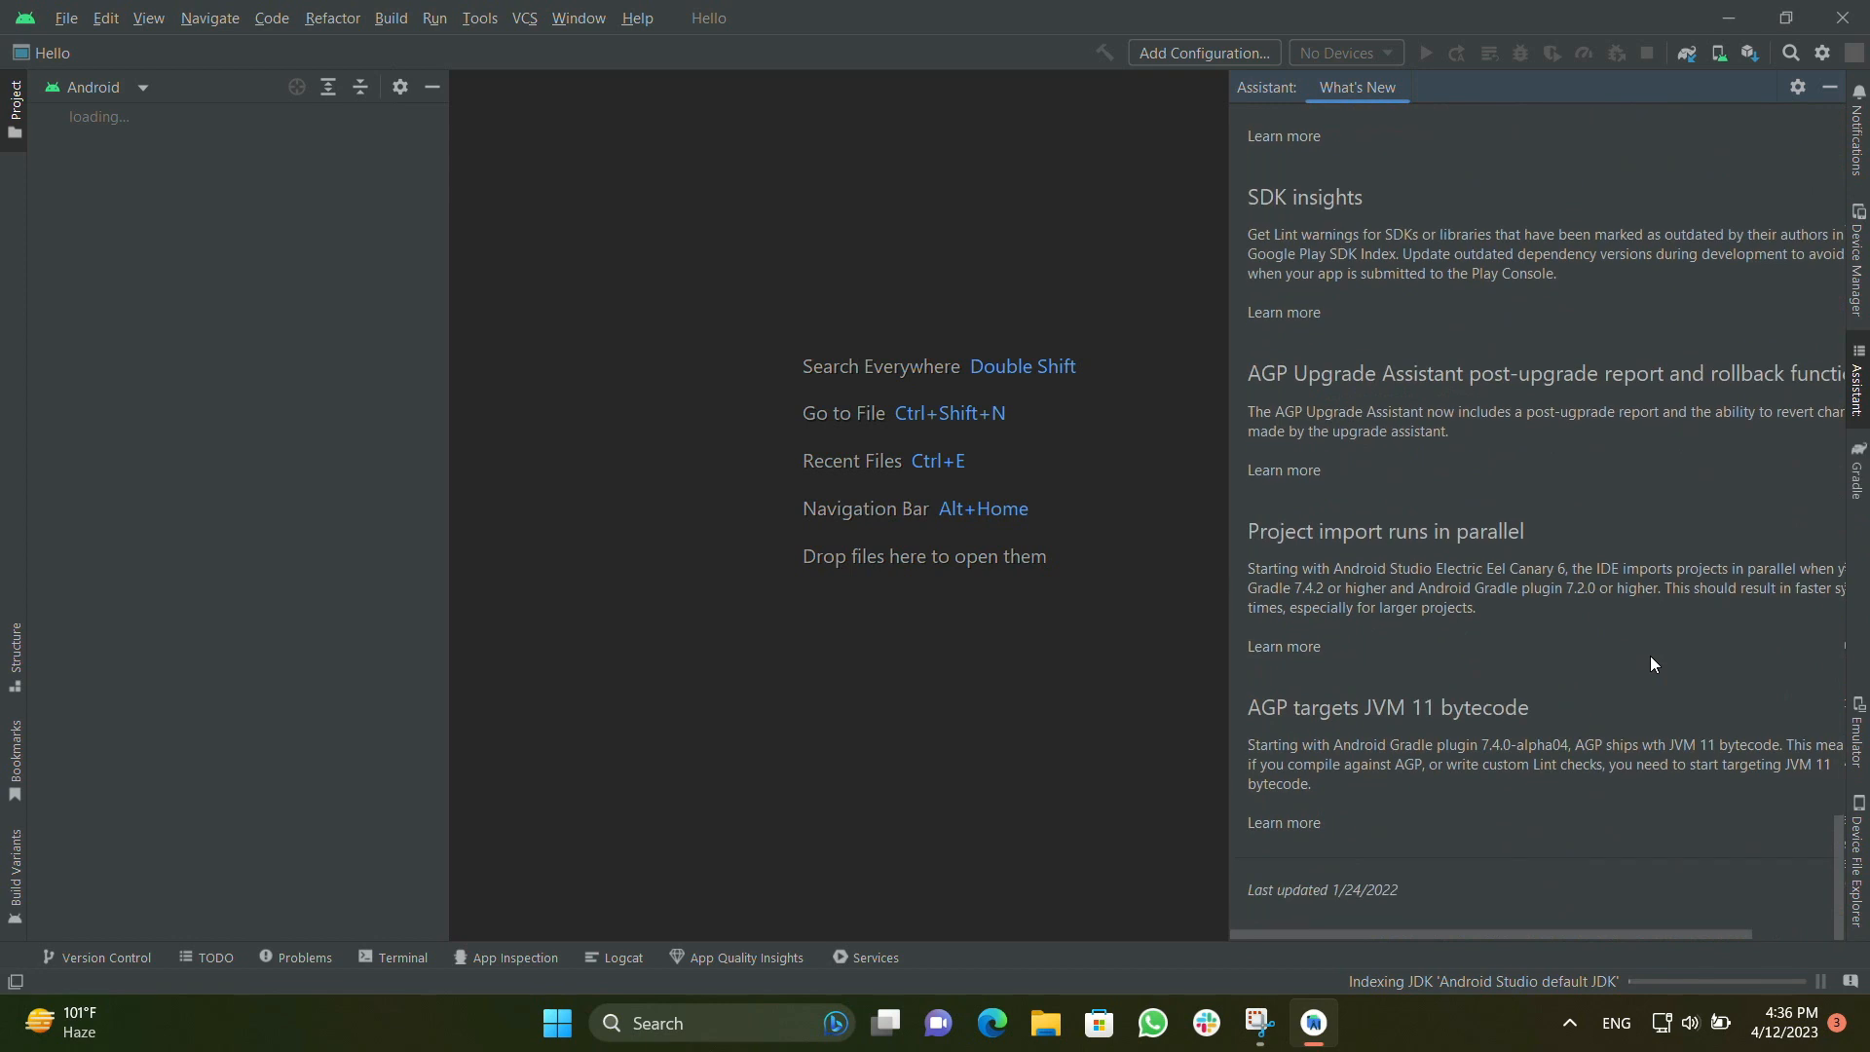
{"action": "left_click", "coordinate": [1827, 87]}
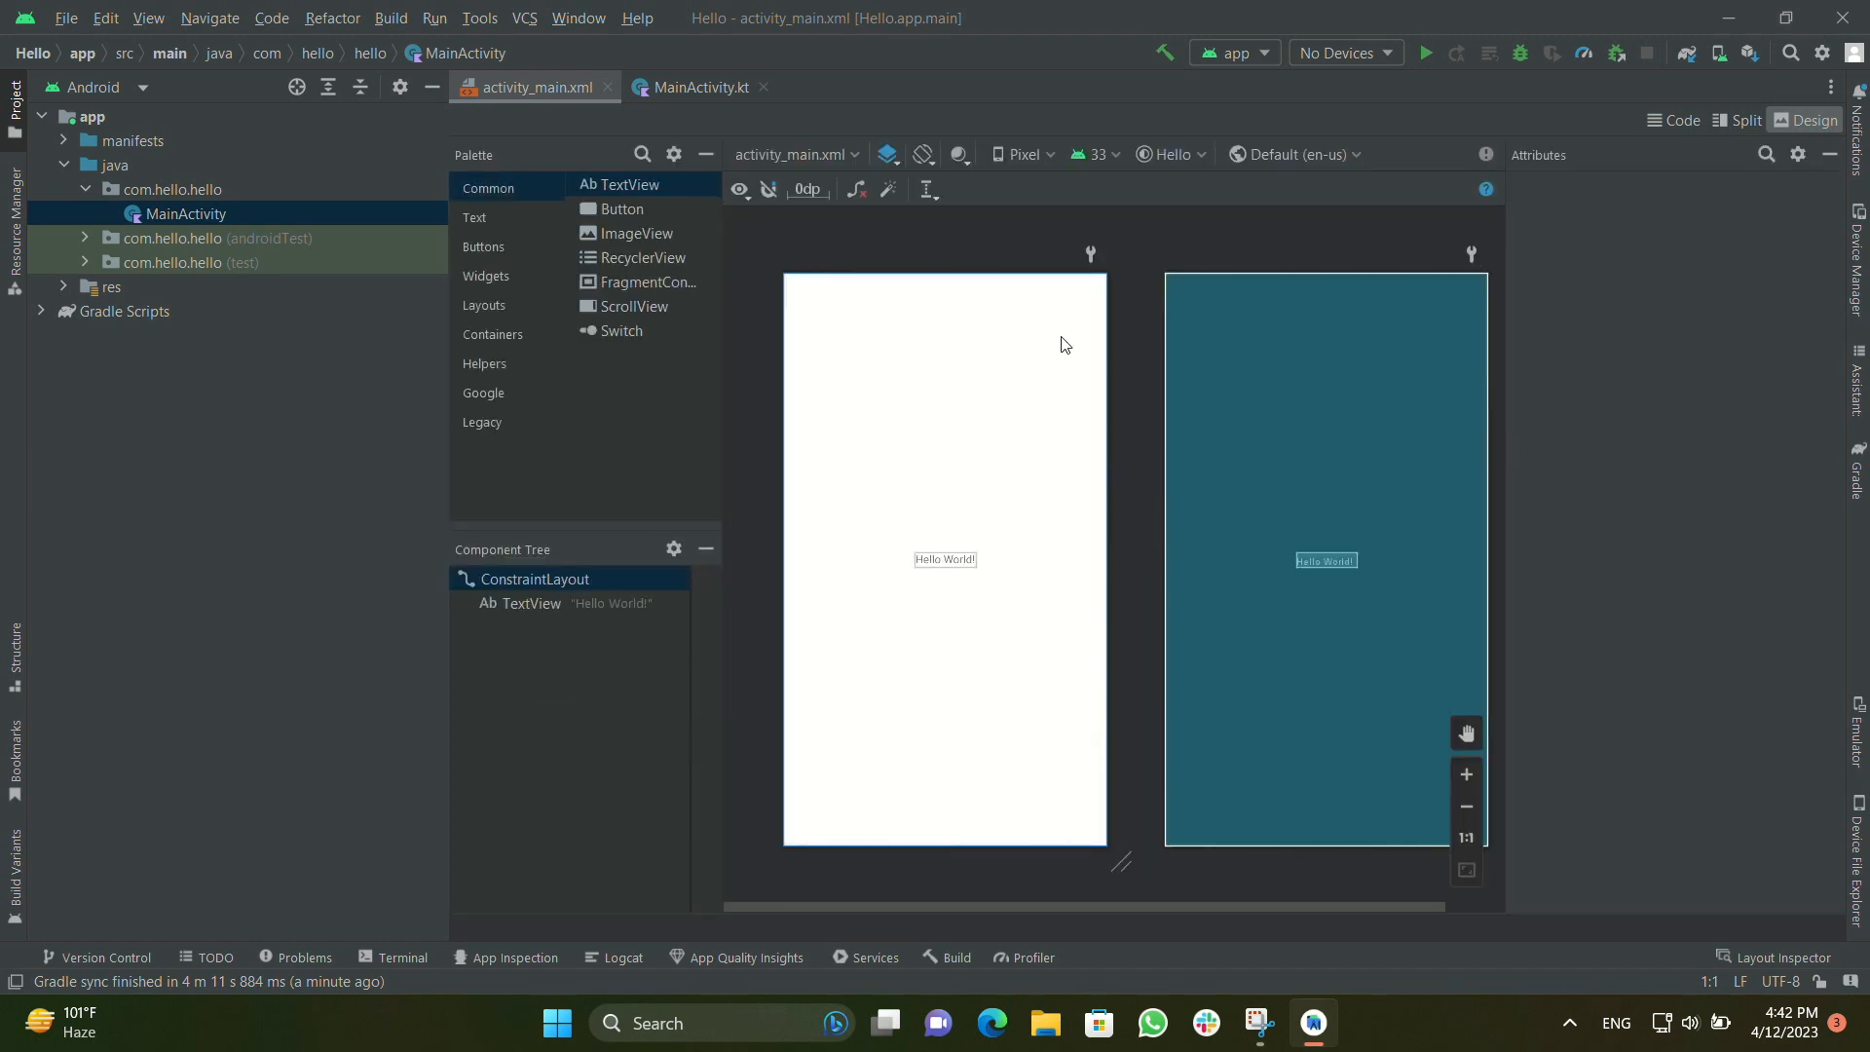
Bring up the MainActivity.kt source code in the editor
{"action": "left_click", "coordinate": [676, 91]}
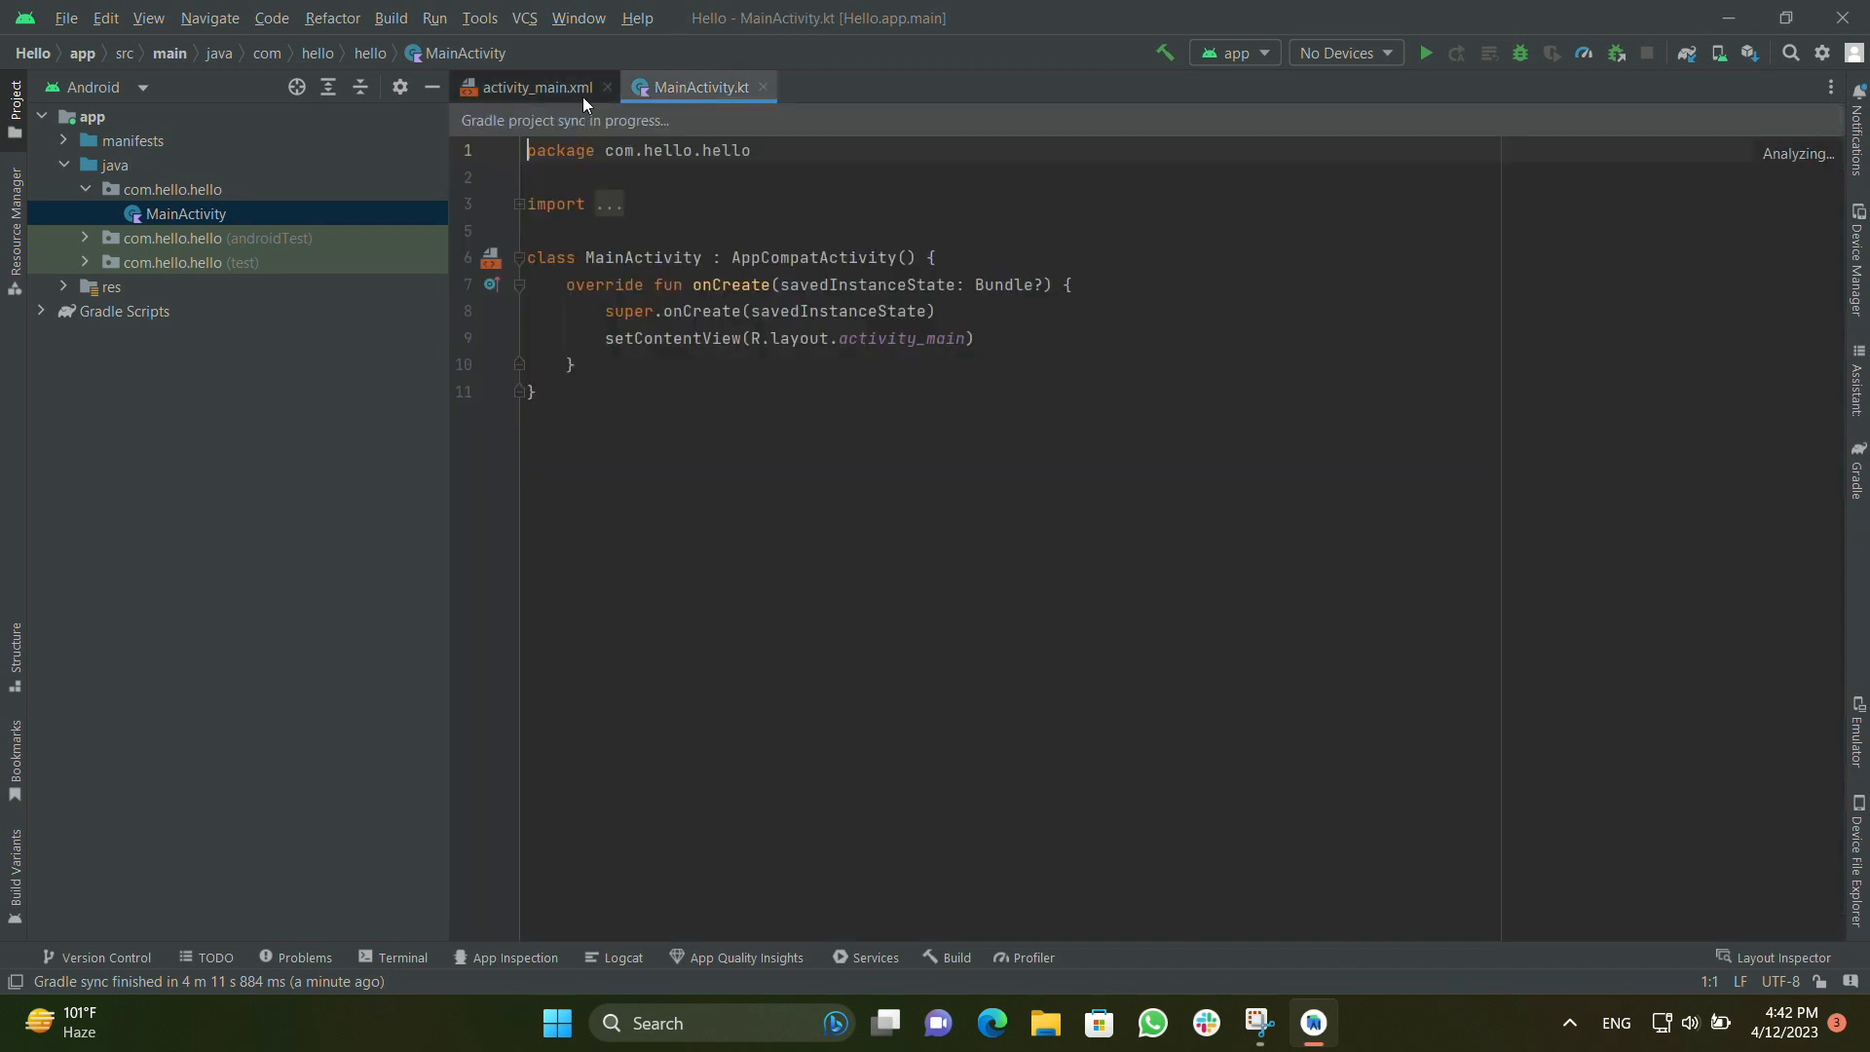